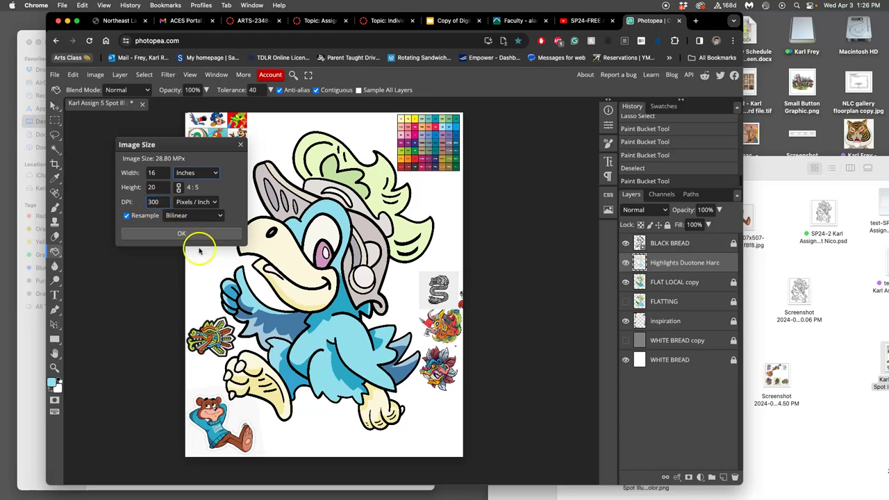
# Step: Apply the image size of 16 by 20 inches at 300 pixels per inch with bilinear resampling
pyautogui.click(184, 235)
pyautogui.click(205, 237)
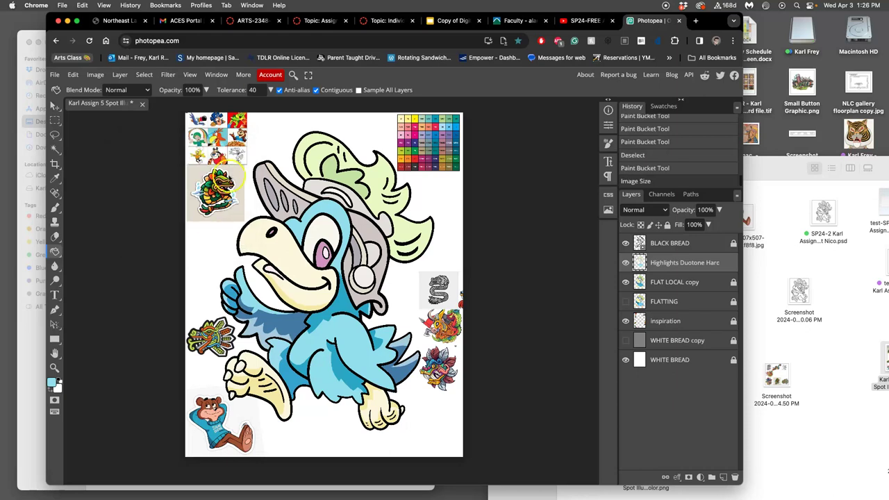
# Step: Quit the Spotify and Illustrator applications running in the background
pyautogui.moveTo(2, 207)
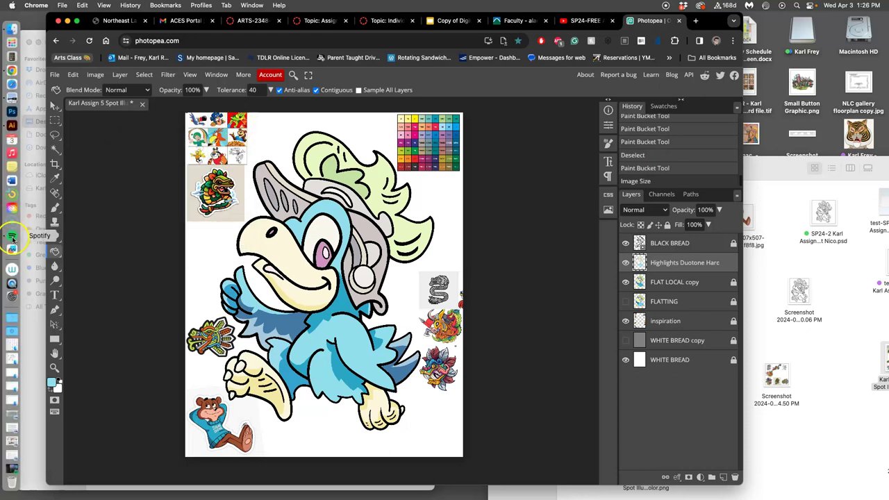
pyautogui.rightClick(12, 238)
pyautogui.click(48, 369)
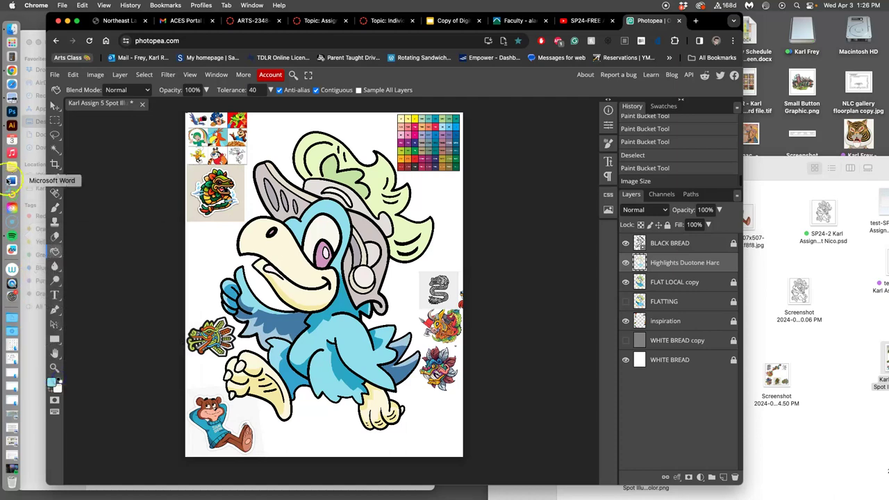
pyautogui.rightClick(12, 129)
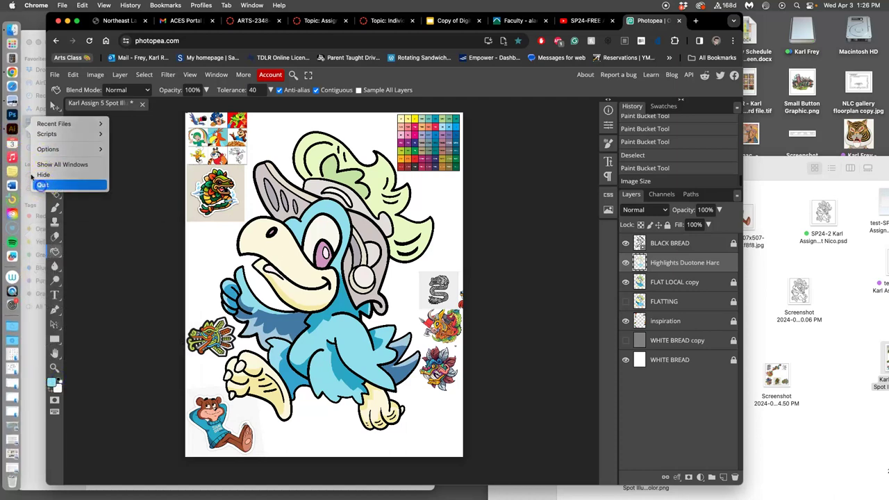
pyautogui.click(9, 129)
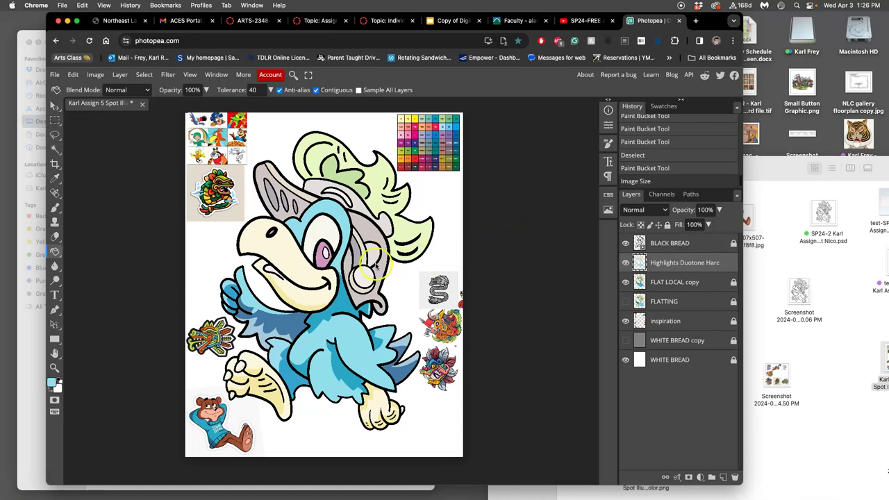
# Step: Lasso the dark blue shadow beside the fingers of the bird's raised wing on the highlights layer
pyautogui.hscroll(-1, 400, 269)
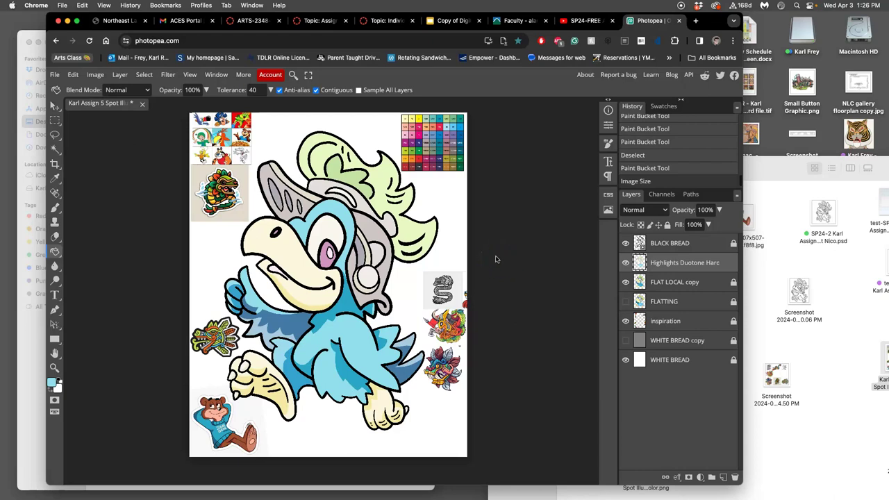
pyautogui.scroll(5, 459, 263)
pyautogui.scroll(5, 381, 274)
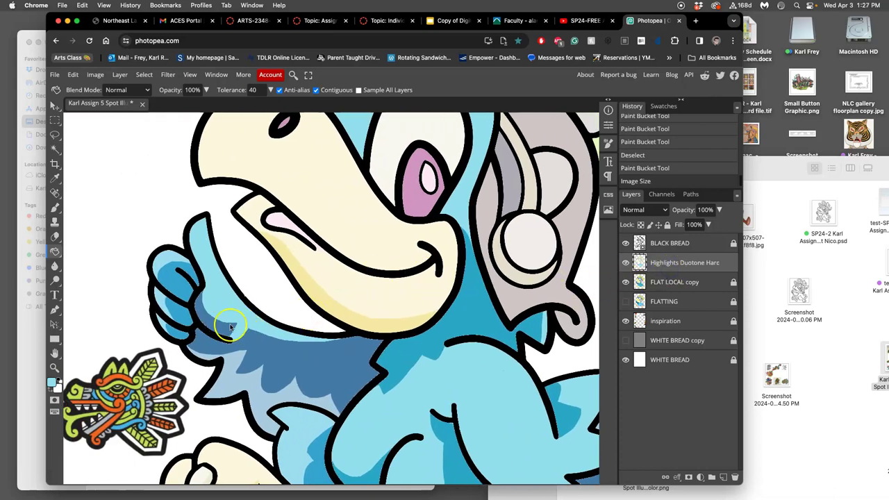
pyautogui.click(55, 135)
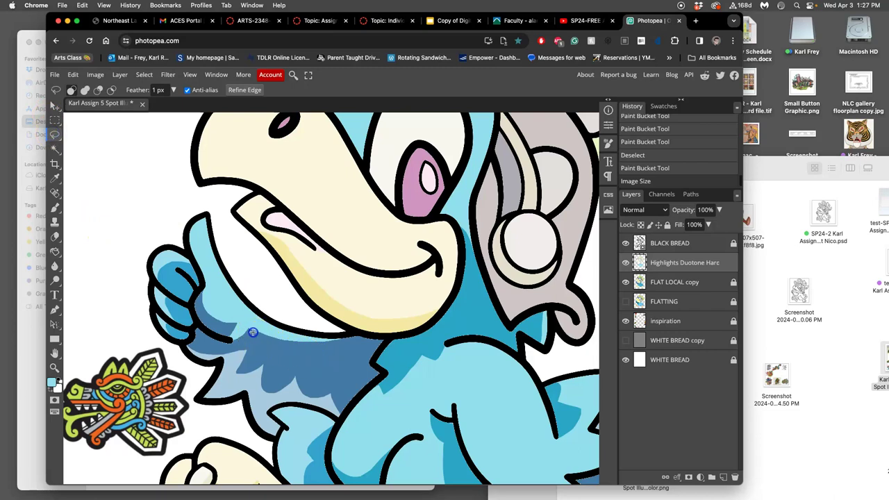
pyautogui.click(252, 333)
pyautogui.click(239, 334)
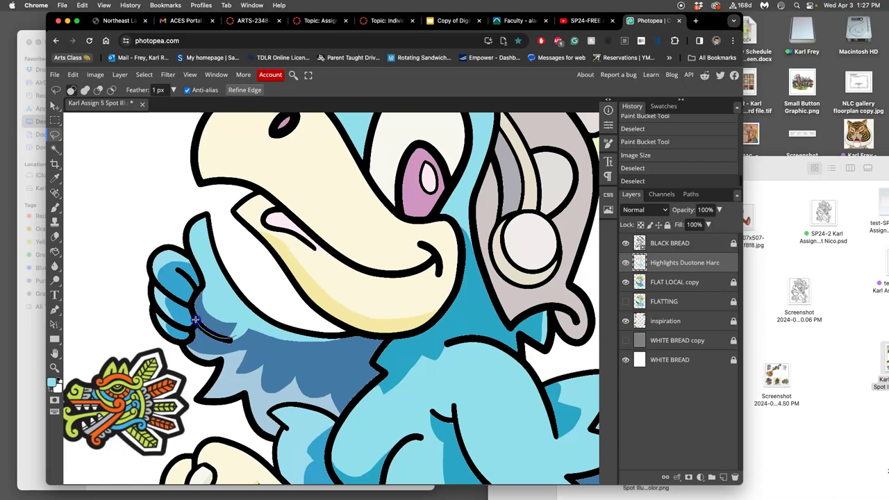
pyautogui.moveTo(219, 306)
pyautogui.mouseDown()
pyautogui.moveTo(242, 325)
pyautogui.moveTo(235, 336)
pyautogui.mouseUp()
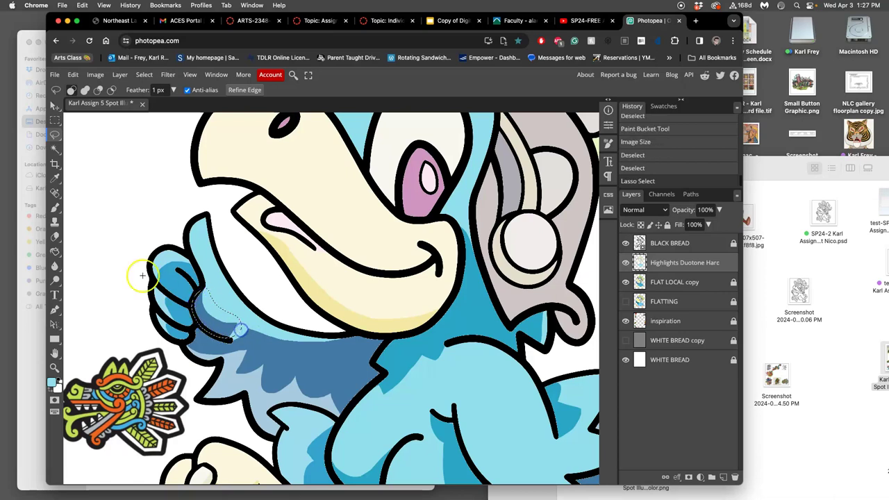
# Step: Fill the lassoed shadow beside the fingers with the light blue foreground colour and deselect it
pyautogui.click(55, 254)
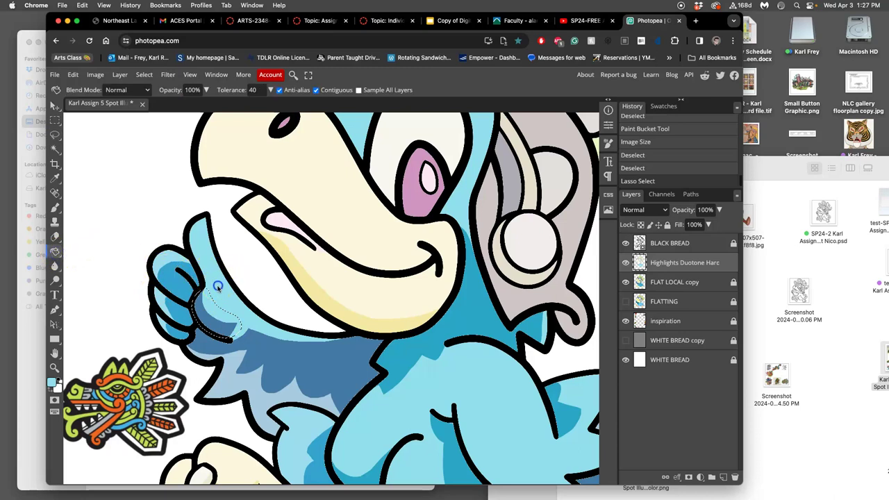
pyautogui.click(206, 320)
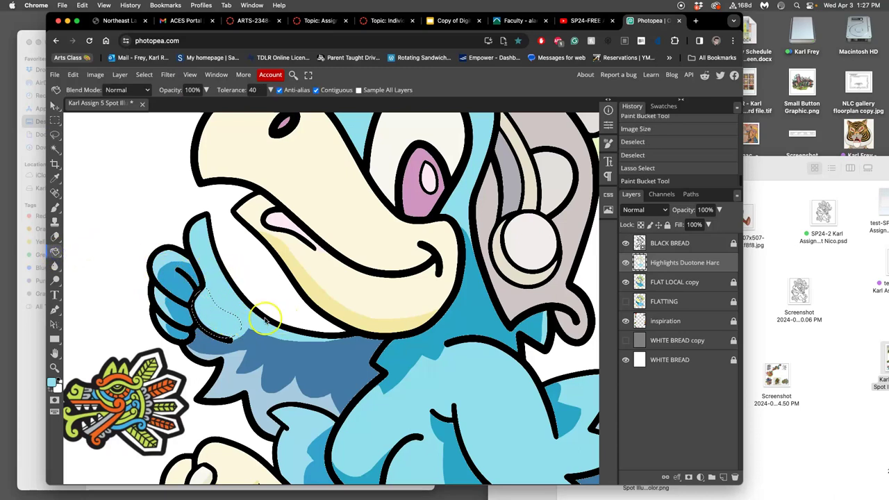
pyautogui.press('super+d')
# Step: Lasso a jagged, feather-shaped area across the dark blue part of the raised wing, from mid-wing to the neck
pyautogui.scroll(-6, 268, 316)
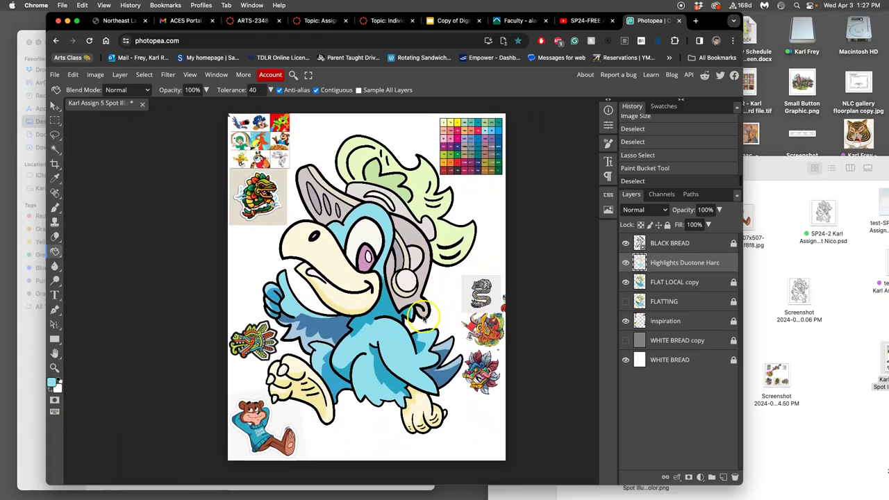
pyautogui.scroll(1, 417, 317)
pyautogui.scroll(3, 417, 317)
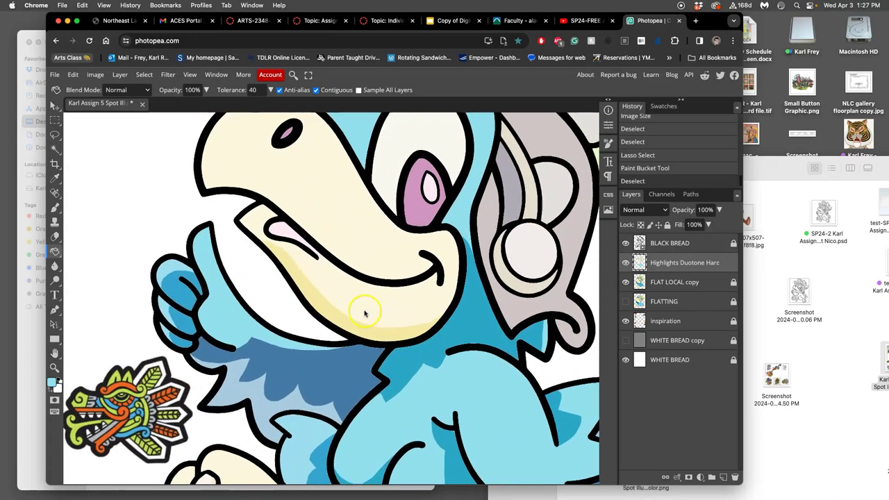
pyautogui.click(55, 135)
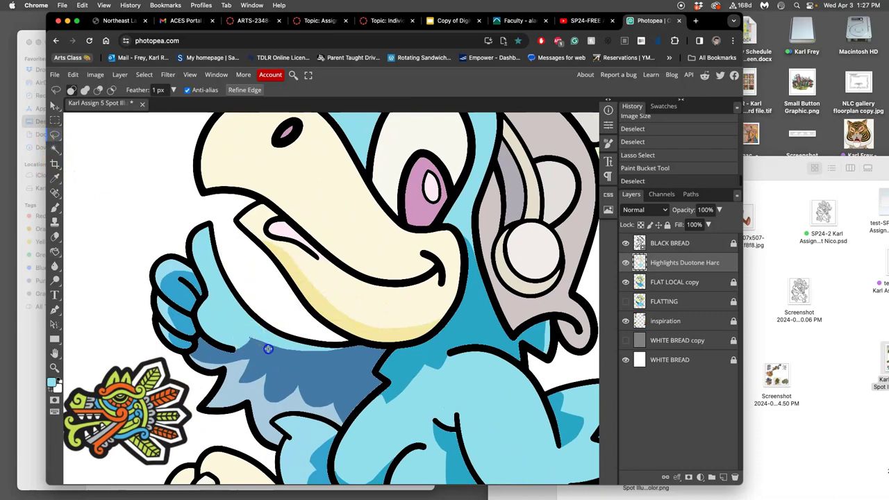
pyautogui.moveTo(281, 365); pyautogui.dragTo(292, 381)
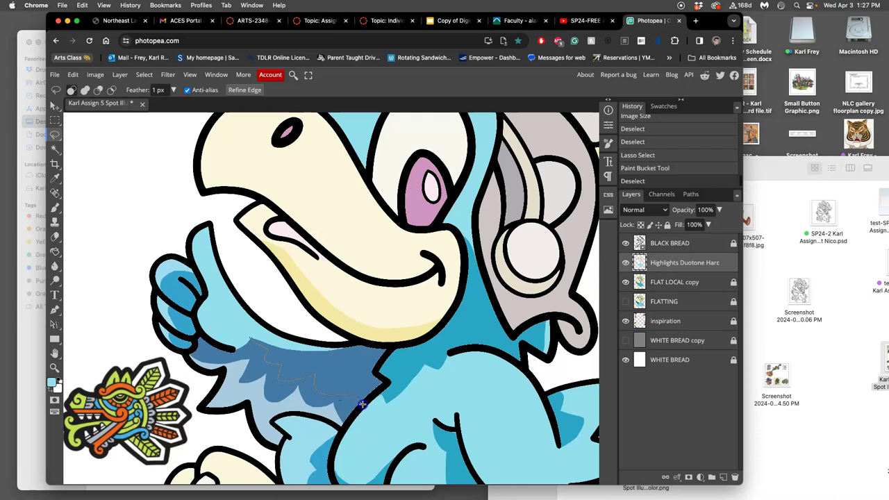
pyautogui.moveTo(374, 373); pyautogui.dragTo(380, 358)
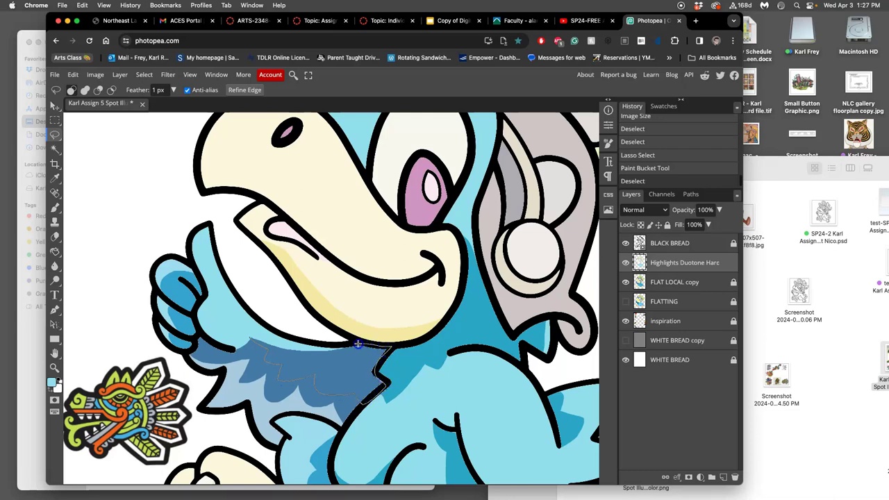
pyautogui.moveTo(250, 335); pyautogui.dragTo(250, 337)
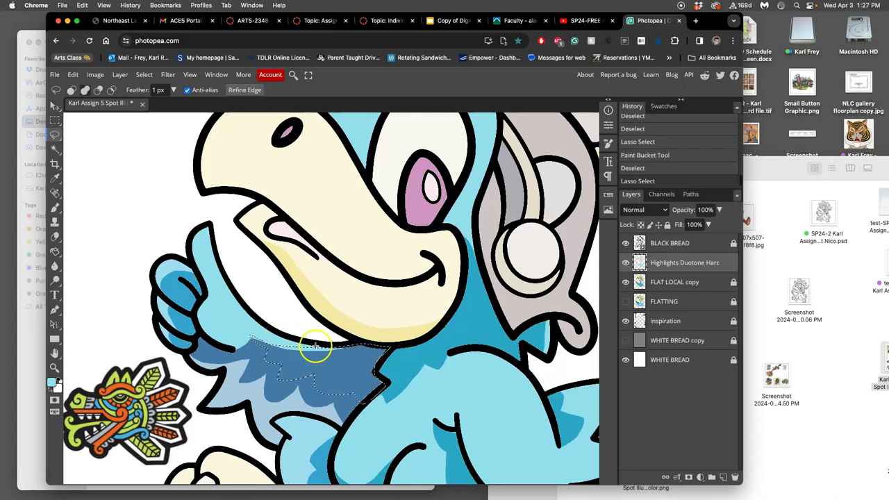
# Step: Add the light blue strip along the raised wing's upper edge, toward the fingers, to the lasso selection
pyautogui.press('shift')
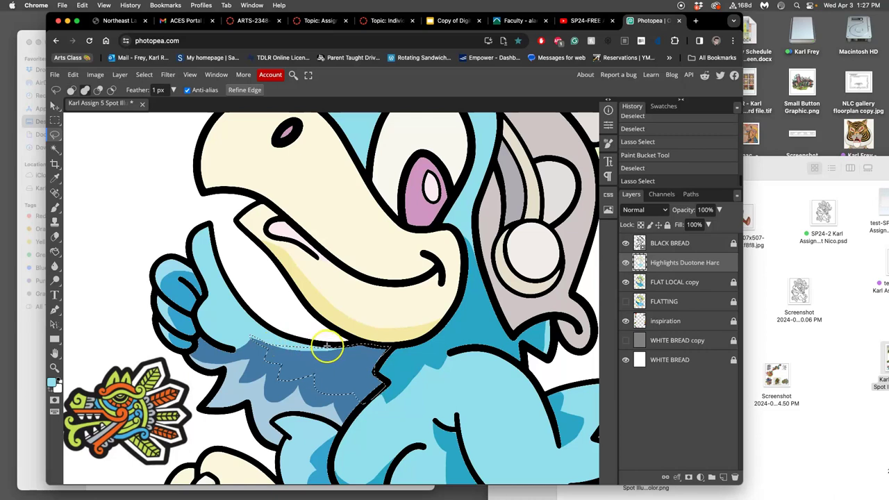
pyautogui.moveTo(241, 320); pyautogui.dragTo(224, 302)
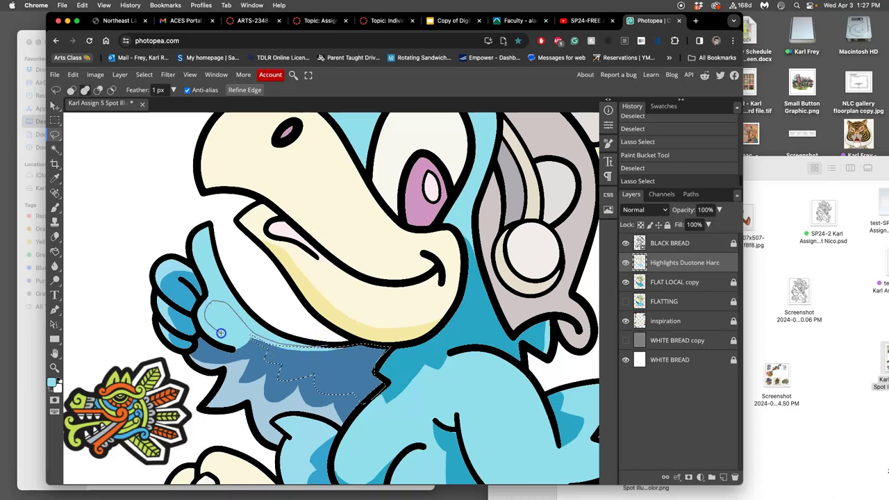
pyautogui.moveTo(257, 341); pyautogui.dragTo(257, 342)
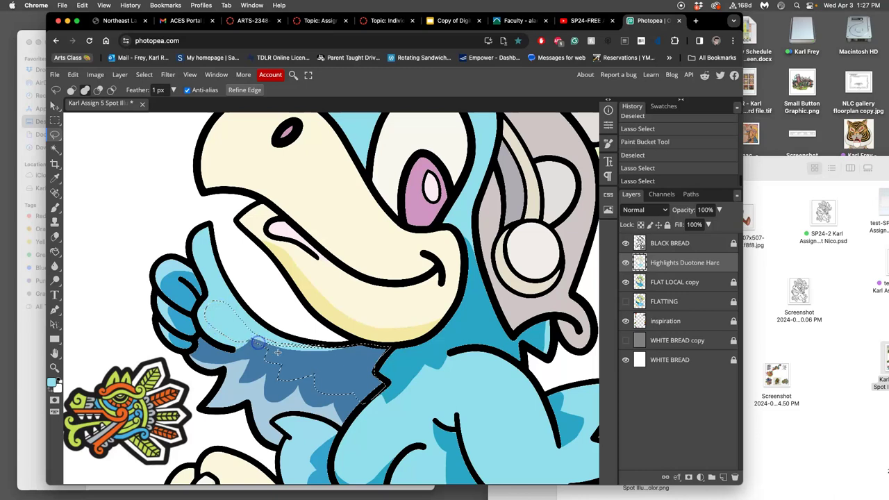
# Step: Fill the feather-shaped selection on the raised wing with light blue and deselect it
pyautogui.click(57, 251)
pyautogui.click(334, 363)
pyautogui.hotkey('ctrl', 'd')
# Step: Try recolouring the raised wing's feathers with other blues sampled from the artwork, and undo the fills
pyautogui.scroll(-5, 385, 369)
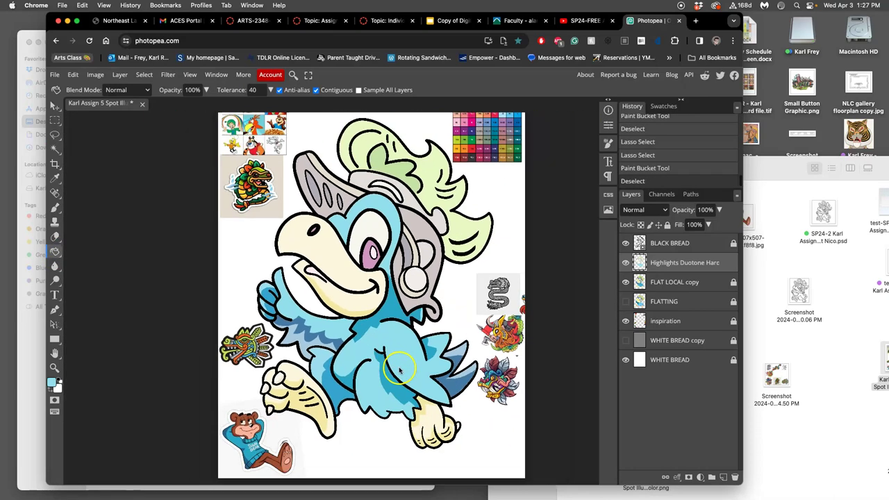
pyautogui.scroll(1, 448, 347)
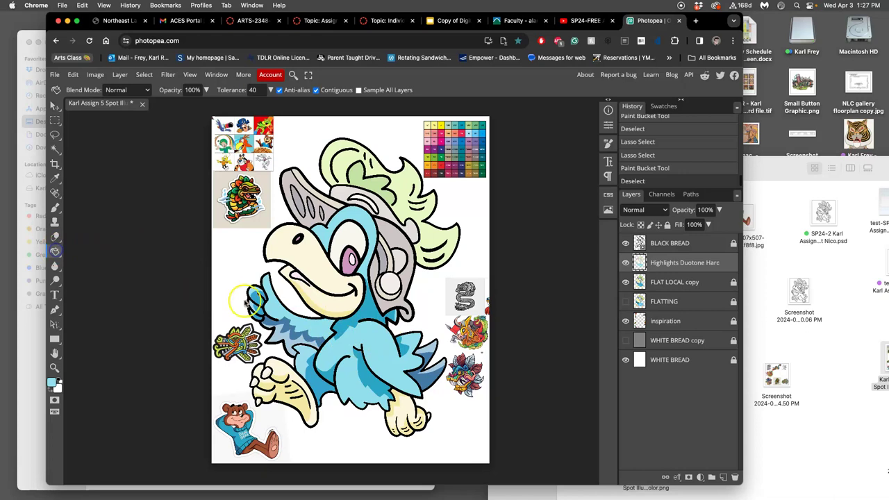
pyautogui.click(307, 324)
pyautogui.press('super+z')
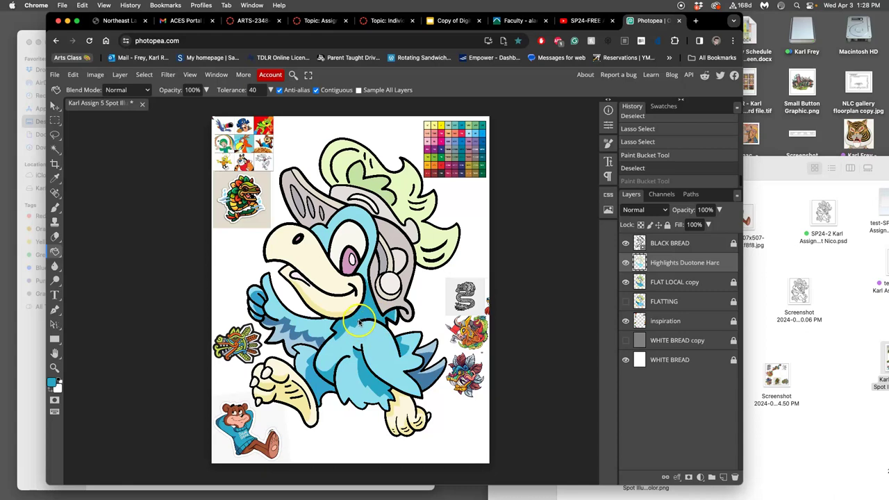
pyautogui.scroll(2, 362, 317)
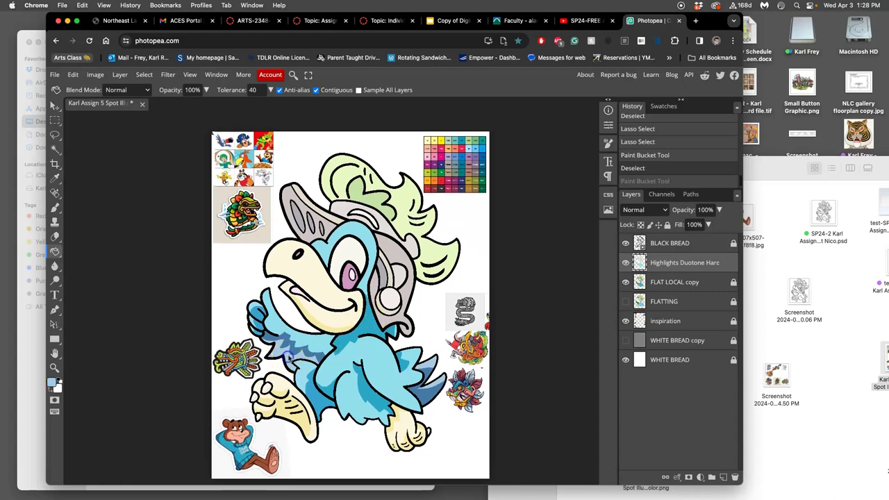
pyautogui.click(301, 340)
pyautogui.press('super+z')
pyautogui.click(332, 344)
# Step: Hide the BLACK BREAD layer and clear a thin lassoed sliver between the raised wing and the shoulder on the highlights layer
pyautogui.press('super+equal')
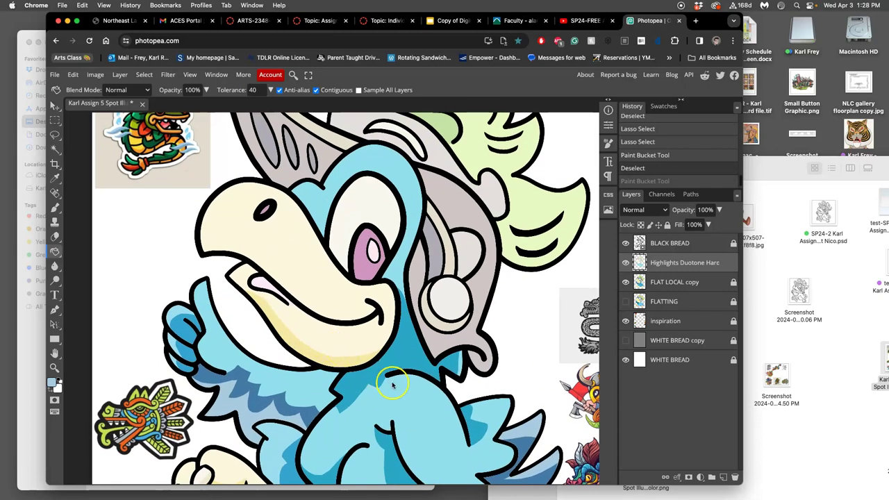
pyautogui.click(625, 243)
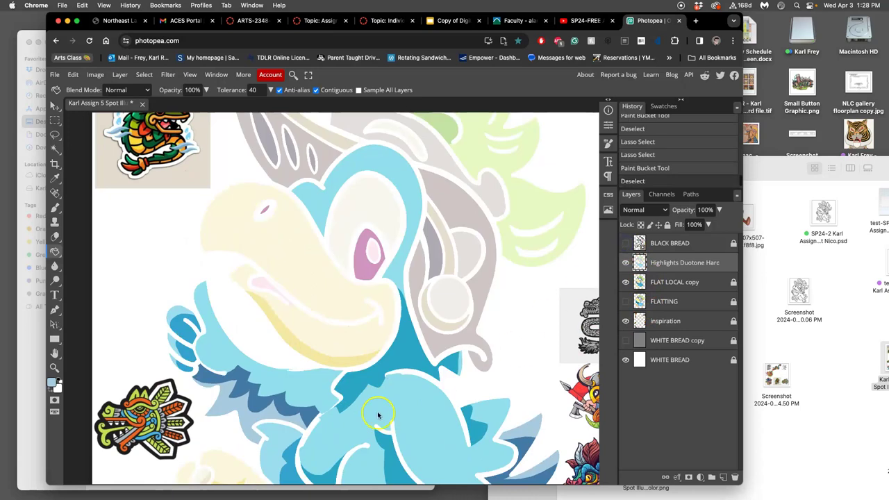
pyautogui.scroll(2, 353, 413)
pyautogui.press('super+equal')
pyautogui.moveTo(352, 423); pyautogui.dragTo(348, 277)
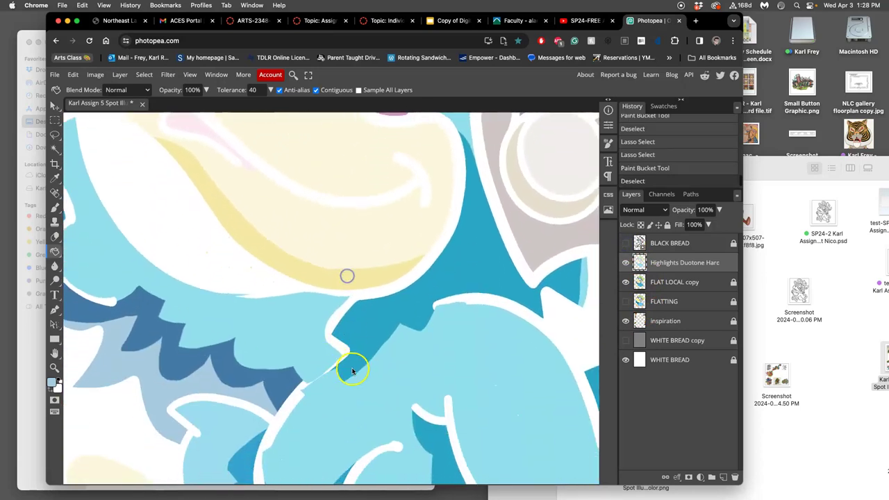
pyautogui.click(55, 135)
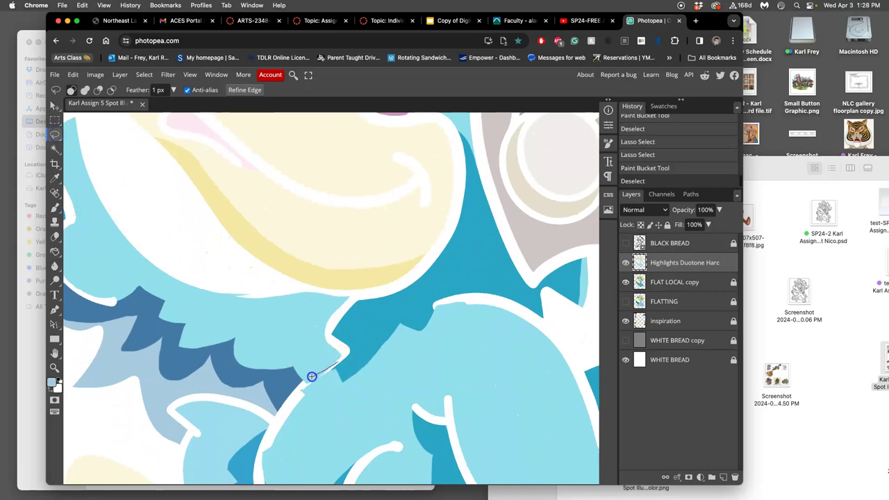
pyautogui.moveTo(331, 370); pyautogui.dragTo(334, 368)
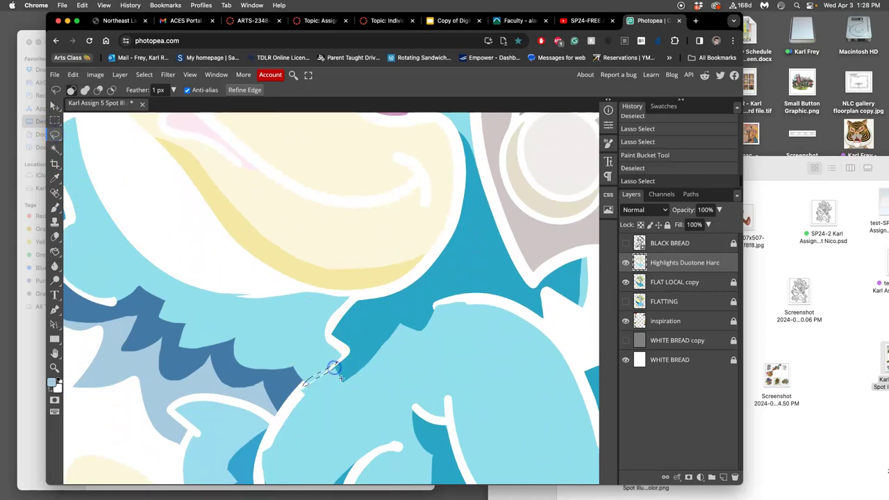
pyautogui.press('BackSpace')
pyautogui.press('super+d')
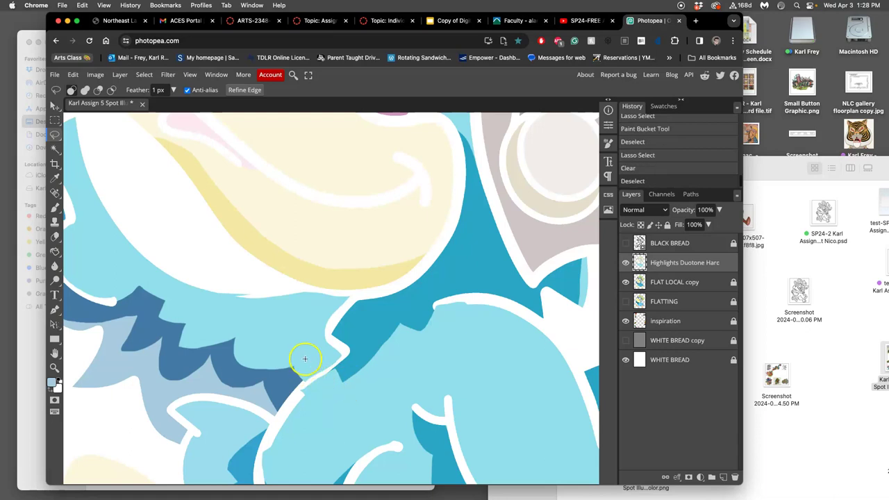
# Step: Fill the raised wing's light blue area with the darker blue sampled from the neck, and show the BLACK BREAD layer again
pyautogui.click(55, 253)
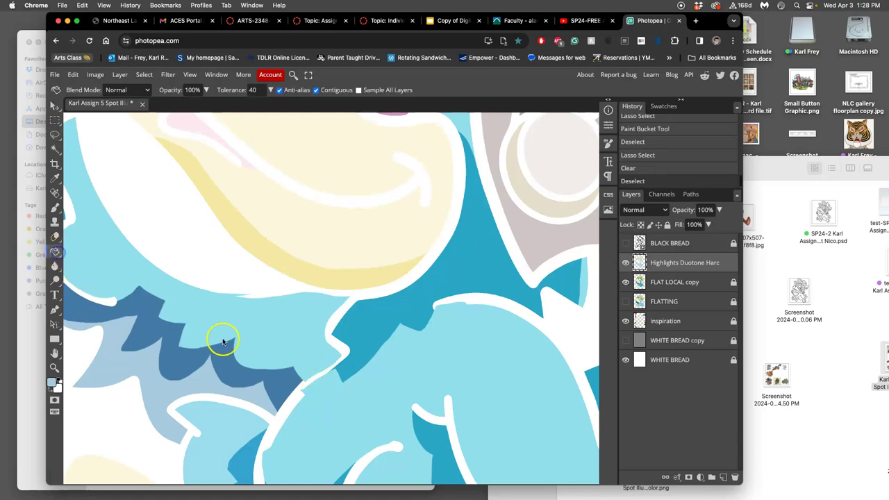
pyautogui.keyDown('alt'); pyautogui.click(383, 318); pyautogui.keyUp('alt')
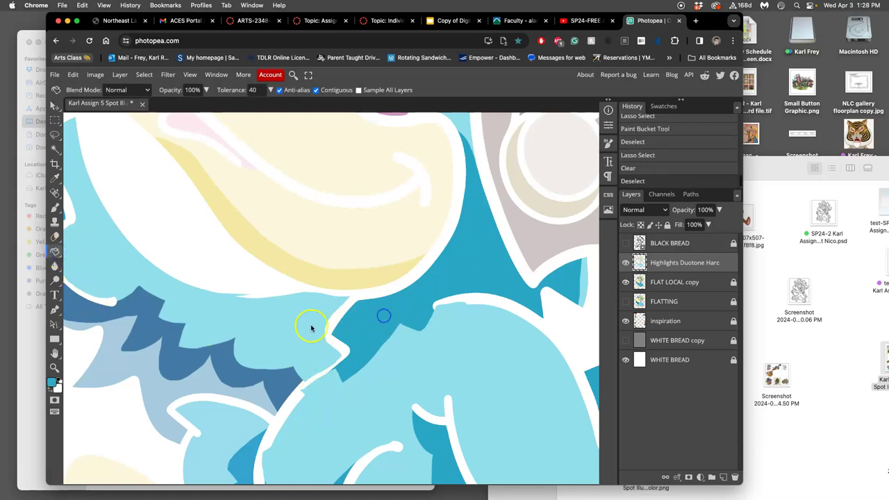
pyautogui.click(306, 329)
pyautogui.scroll(-5, 307, 329)
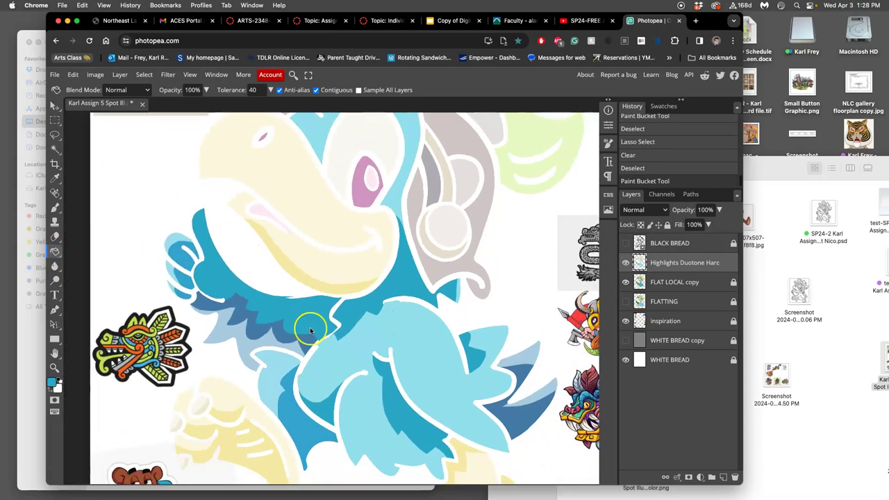
pyautogui.click(627, 243)
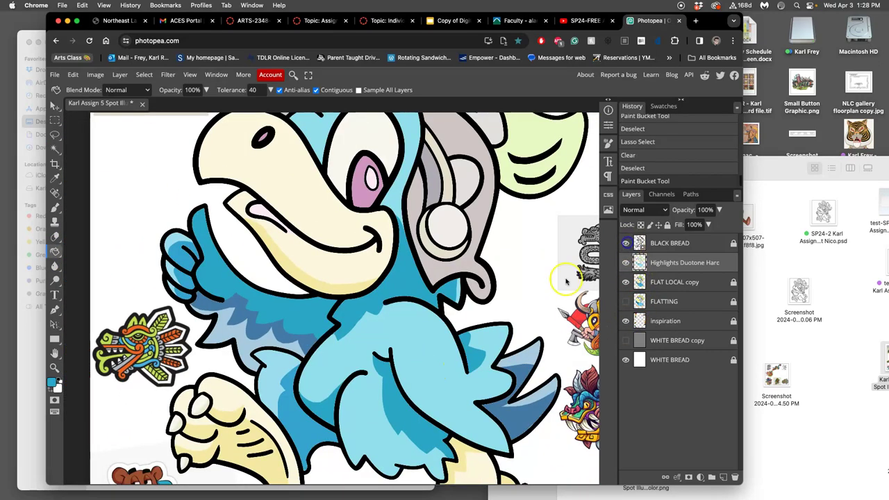
# Step: Fill the highlight areas of the two pointed tail feathers with the current teal blue on the highlights layer
pyautogui.scroll(-3, 501, 313)
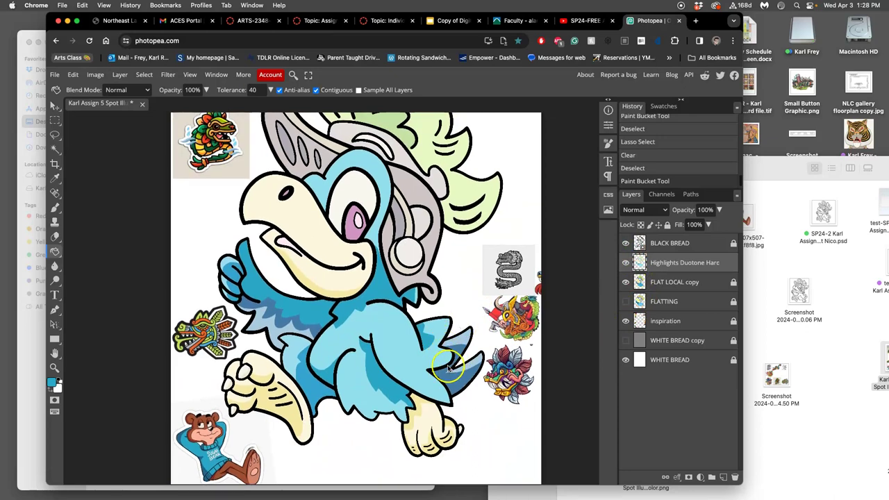
pyautogui.scroll(5, 455, 375)
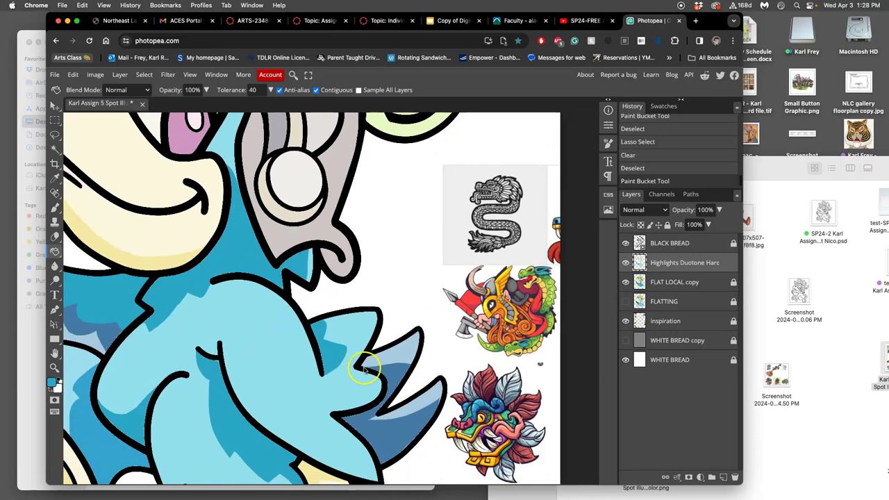
pyautogui.click(402, 355)
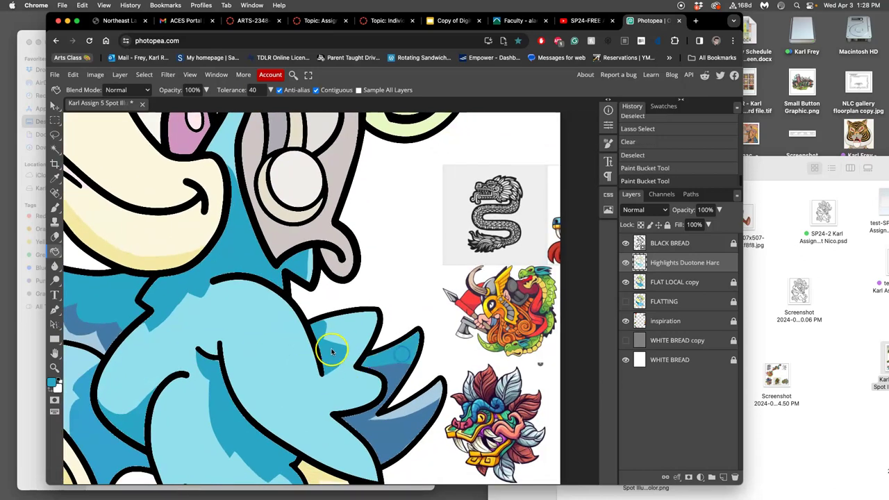
pyautogui.click(422, 401)
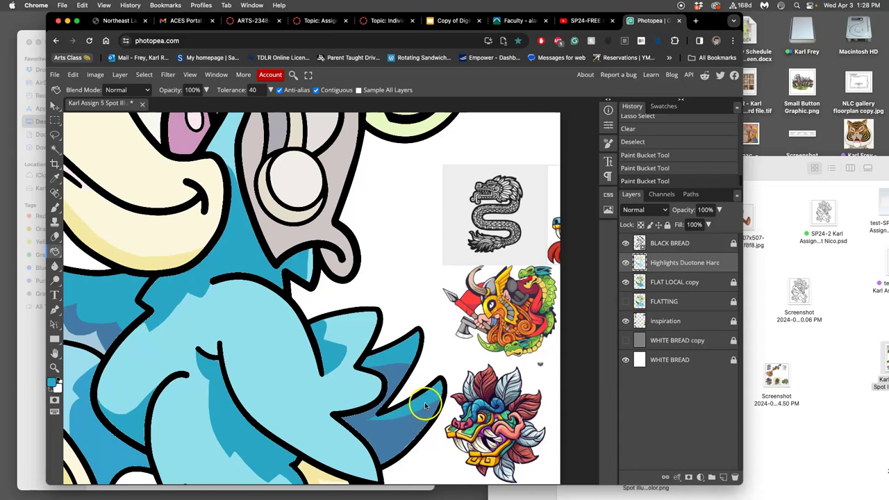
pyautogui.scroll(3, 419, 402)
pyautogui.scroll(-5, 420, 403)
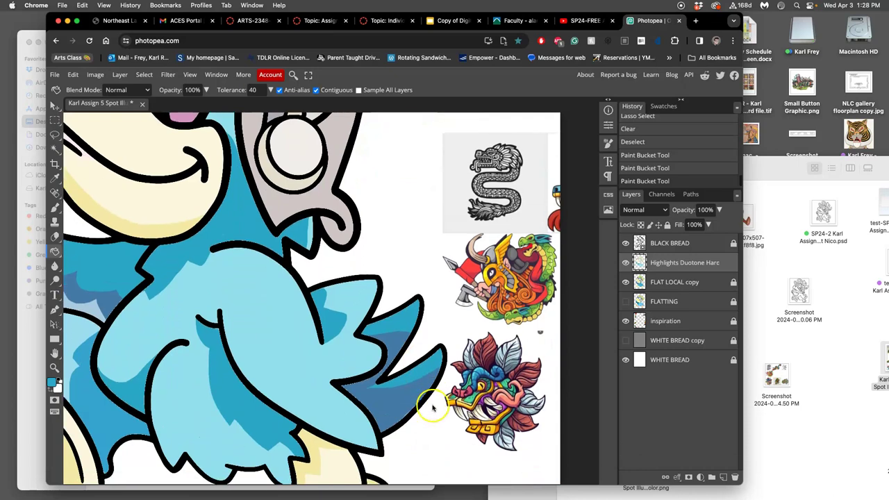
pyautogui.scroll(-5, 425, 410)
pyautogui.moveTo(372, 400); pyautogui.dragTo(426, 423)
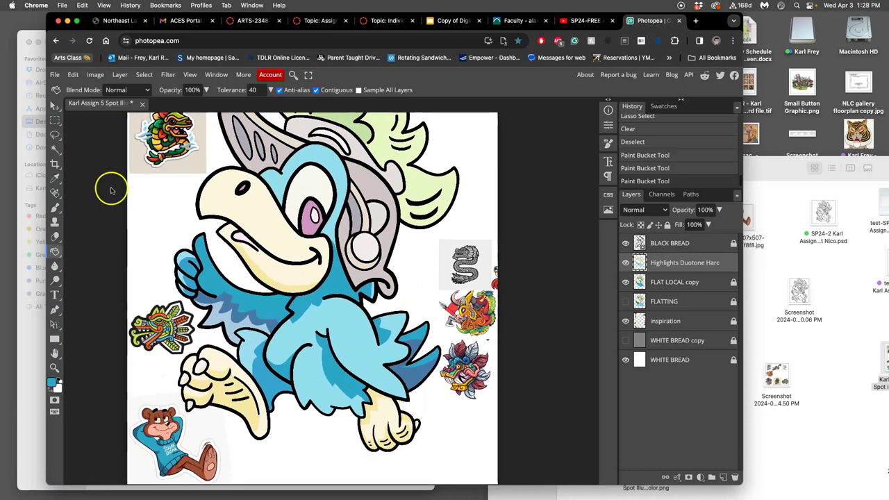
# Step: Lasso an extended highlight area around the lower tail feather and fill it with the teal blue
pyautogui.click(55, 135)
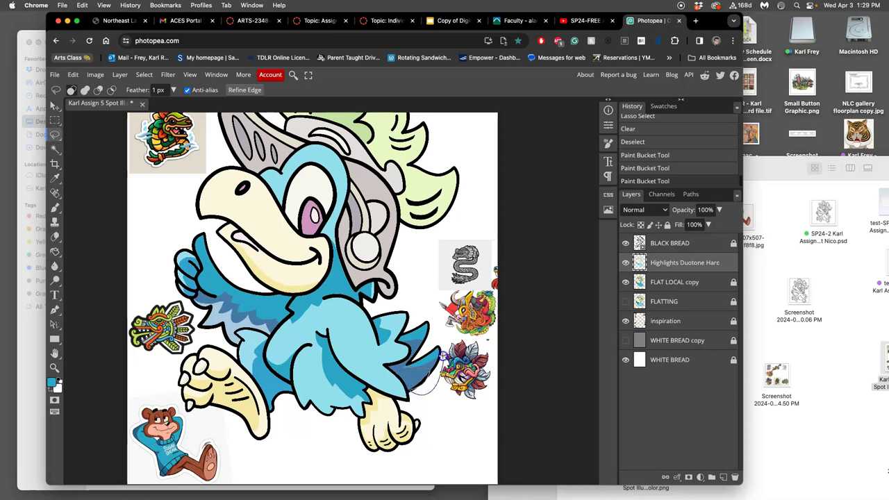
pyautogui.moveTo(402, 369); pyautogui.dragTo(406, 369)
pyautogui.click(56, 252)
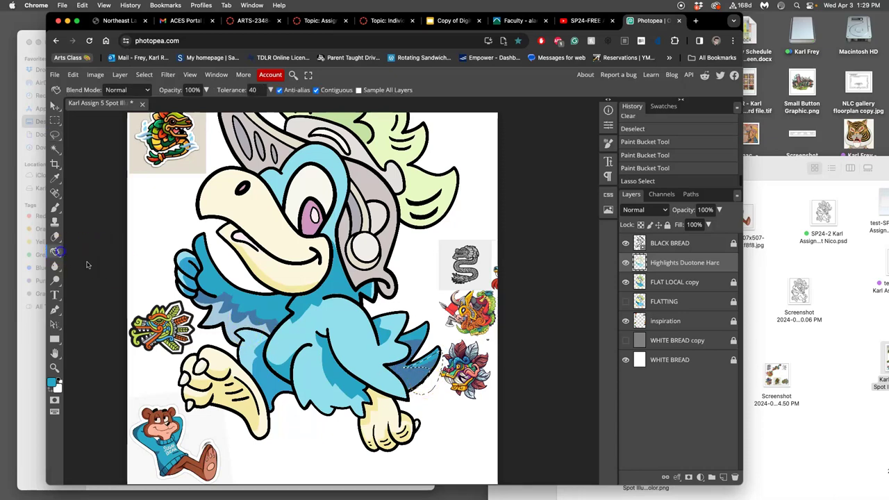
pyautogui.click(435, 366)
pyautogui.click(436, 371)
pyautogui.click(433, 384)
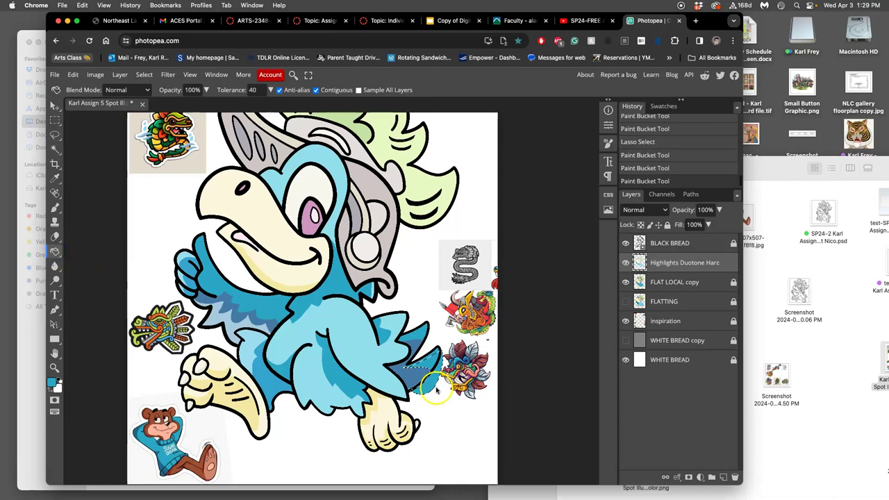
pyautogui.scroll(3, 435, 392)
pyautogui.scroll(2, 389, 355)
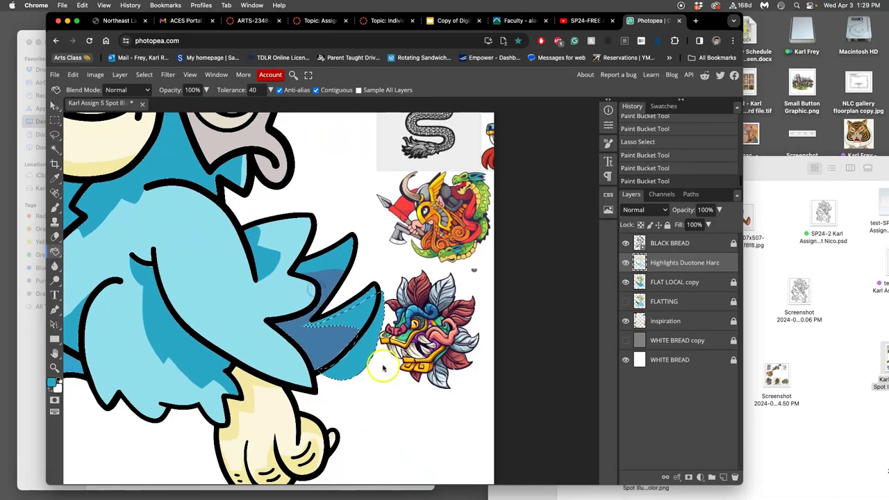
# Step: Lasso the teal spill outside the lower tail feather's outline, clear it and deselect
pyautogui.click(54, 135)
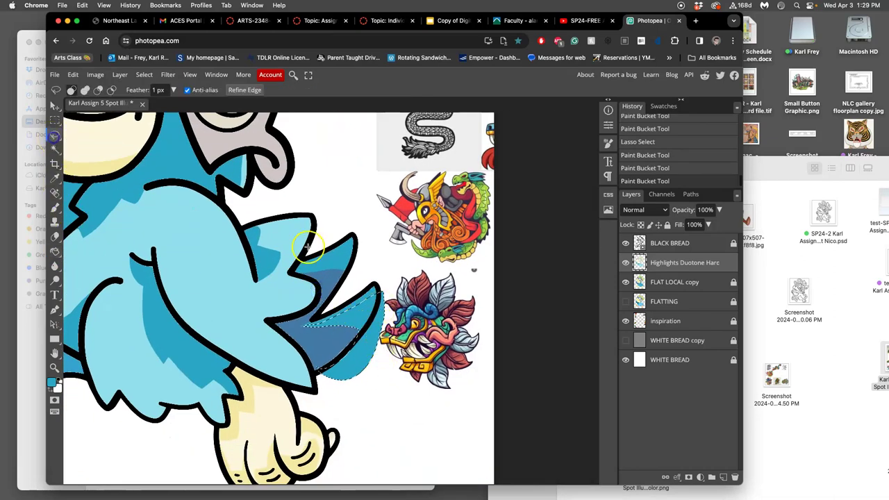
pyautogui.click(361, 258)
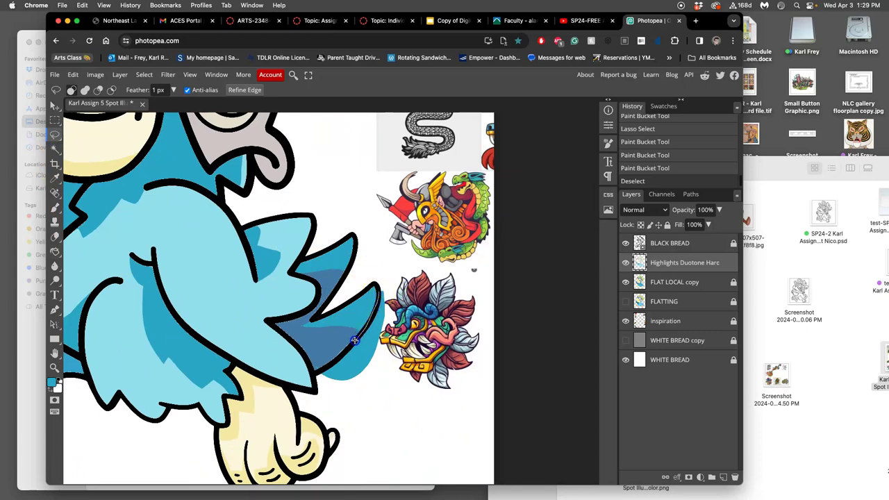
pyautogui.moveTo(317, 372); pyautogui.dragTo(336, 389)
pyautogui.moveTo(384, 285); pyautogui.dragTo(384, 285)
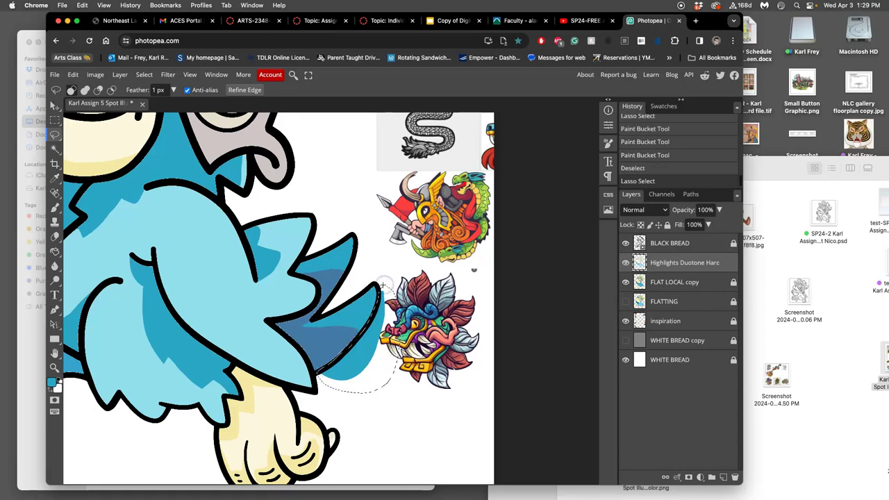
pyautogui.press('Delete')
pyautogui.click(417, 344)
pyautogui.press('super+plus')
pyautogui.press('super+plus')
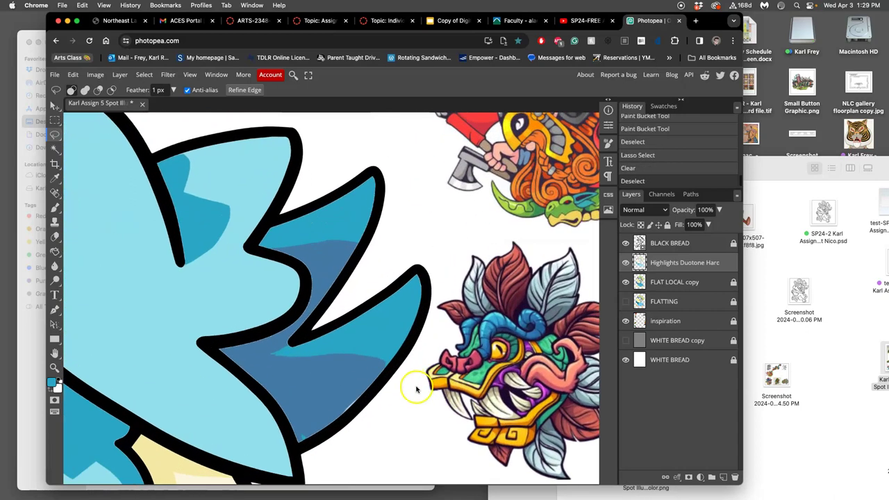
# Step: Lasso the lower tail feather's shadow area beneath the highlight, fill it with the slate blue sampled from the feather, and deselect
pyautogui.moveTo(387, 394); pyautogui.dragTo(380, 340)
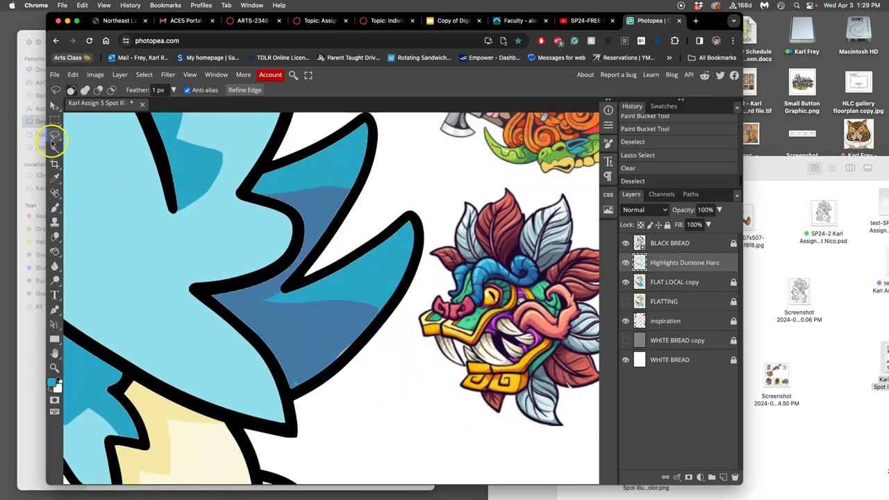
pyautogui.moveTo(281, 289); pyautogui.dragTo(274, 297)
pyautogui.moveTo(368, 302); pyautogui.dragTo(384, 308)
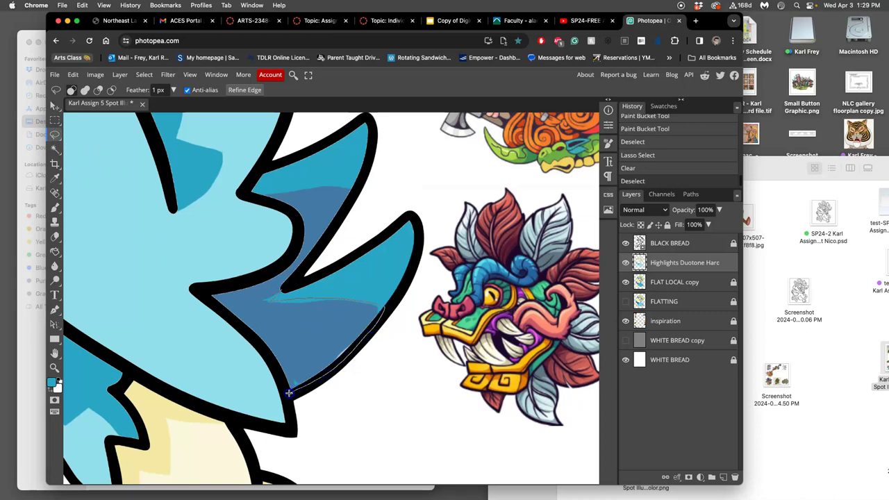
pyautogui.click(282, 284)
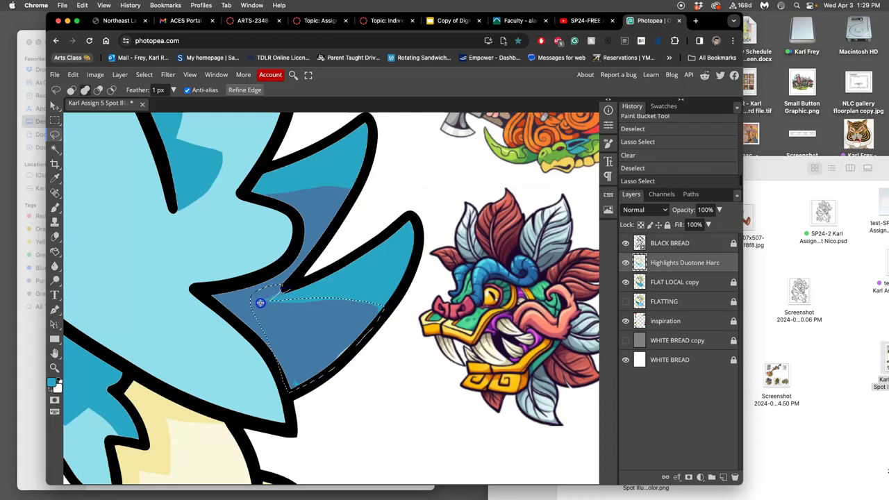
pyautogui.moveTo(286, 286); pyautogui.dragTo(287, 288)
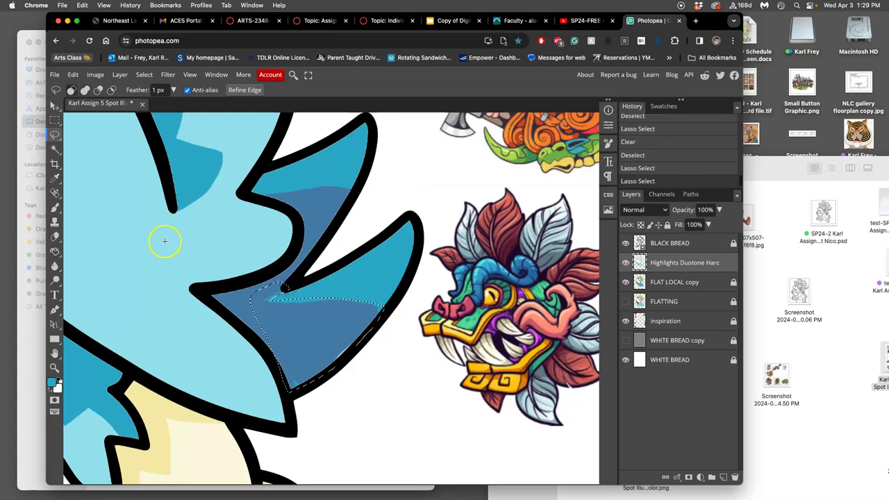
pyautogui.click(55, 251)
pyautogui.click(309, 304)
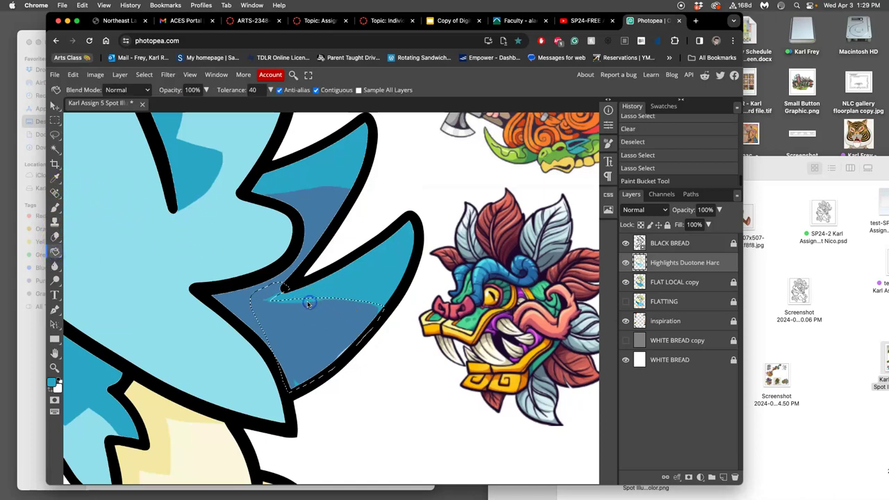
pyautogui.click(305, 303)
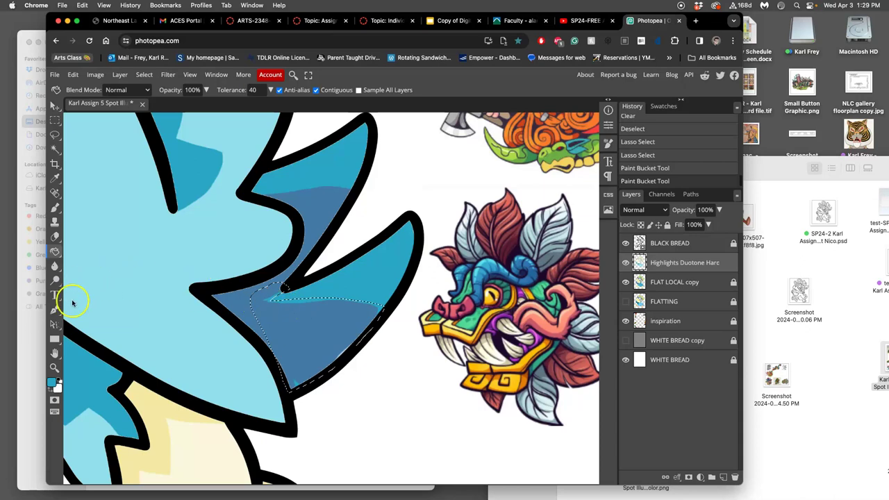
pyautogui.keyDown('alt'); pyautogui.click(281, 325); pyautogui.keyUp('alt')
pyautogui.doubleClick(294, 304)
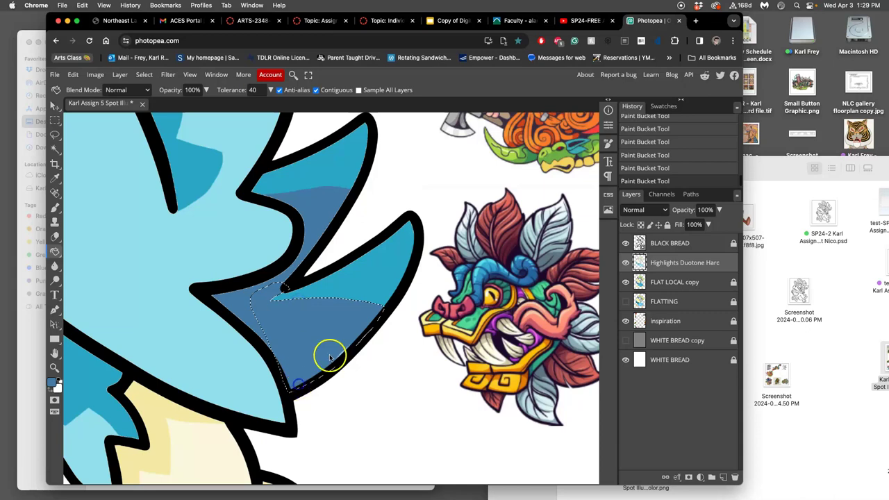
pyautogui.press('super+d')
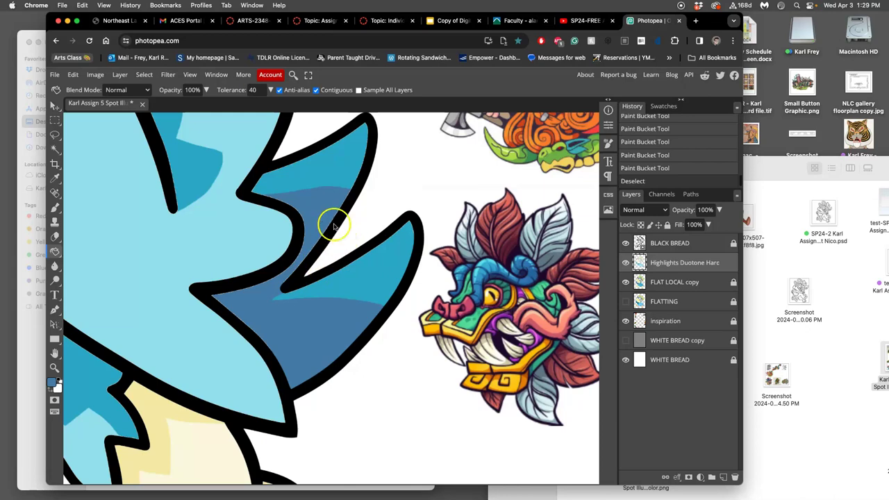
# Step: Lasso a curved band along the upper tail feather's shading edge, fill it with the slate blue and deselect
pyautogui.click(55, 134)
pyautogui.moveTo(249, 181); pyautogui.dragTo(252, 194)
pyautogui.moveTo(338, 173); pyautogui.dragTo(358, 178)
pyautogui.click(359, 179)
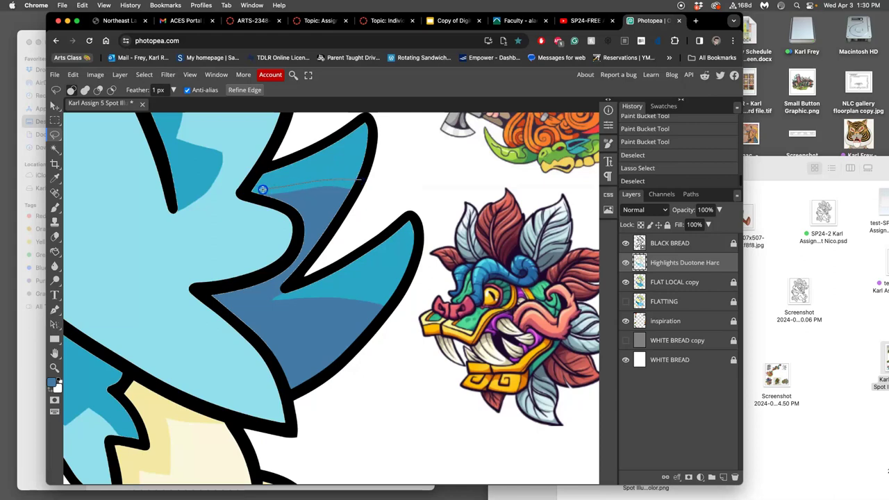
pyautogui.moveTo(350, 197); pyautogui.dragTo(355, 190)
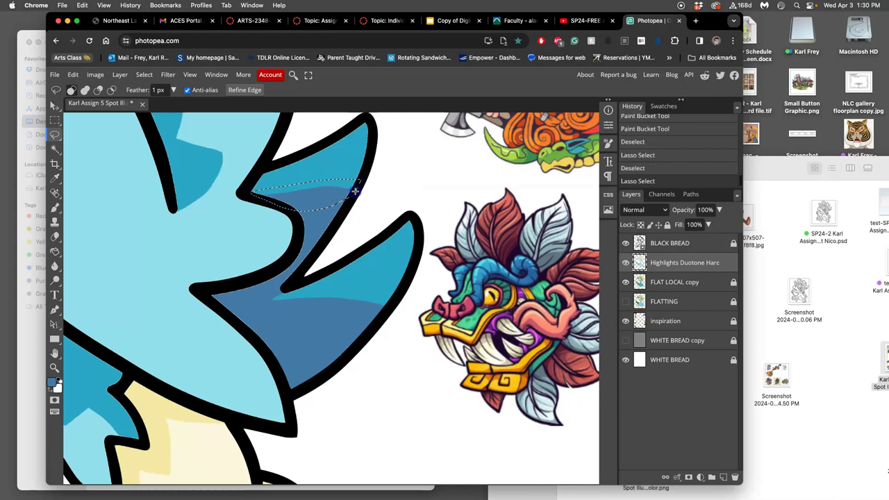
pyautogui.click(55, 250)
pyautogui.click(316, 195)
pyautogui.press('super+d')
# Step: Isolate the highlights layer against WHITE BREAD by hiding the BLACK BREAD, FLAT LOCAL copy and inspiration layers
pyautogui.scroll(-6, 315, 190)
pyautogui.scroll(-4, 353, 188)
pyautogui.scroll(5, 358, 221)
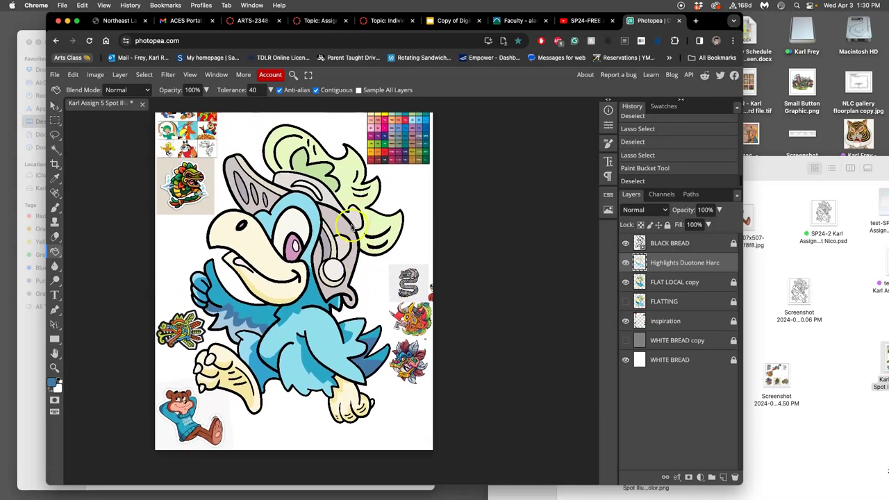
pyautogui.scroll(1, 353, 226)
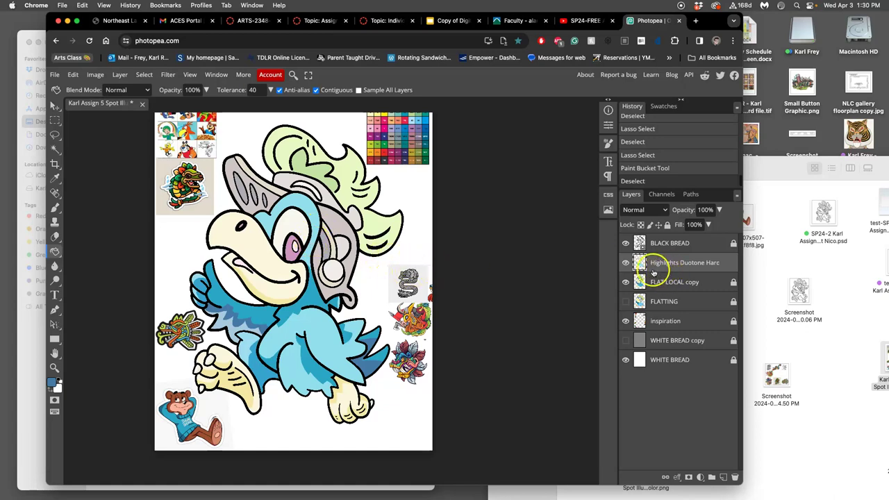
pyautogui.click(626, 263)
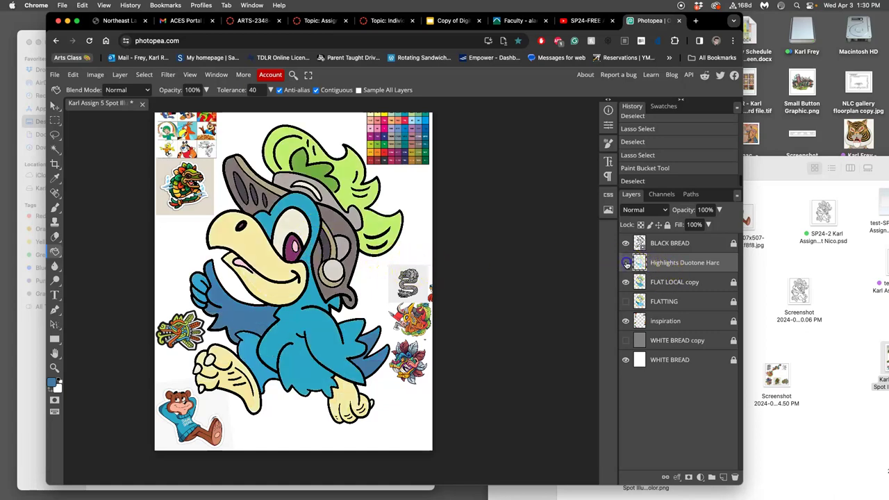
pyautogui.click(626, 262)
pyautogui.click(626, 243)
pyautogui.click(626, 282)
pyautogui.click(626, 321)
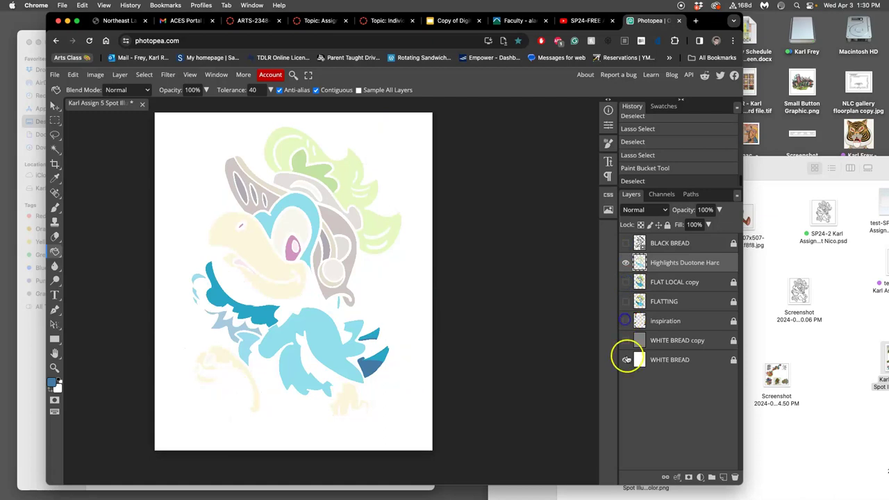
pyautogui.click(627, 360)
pyautogui.click(626, 360)
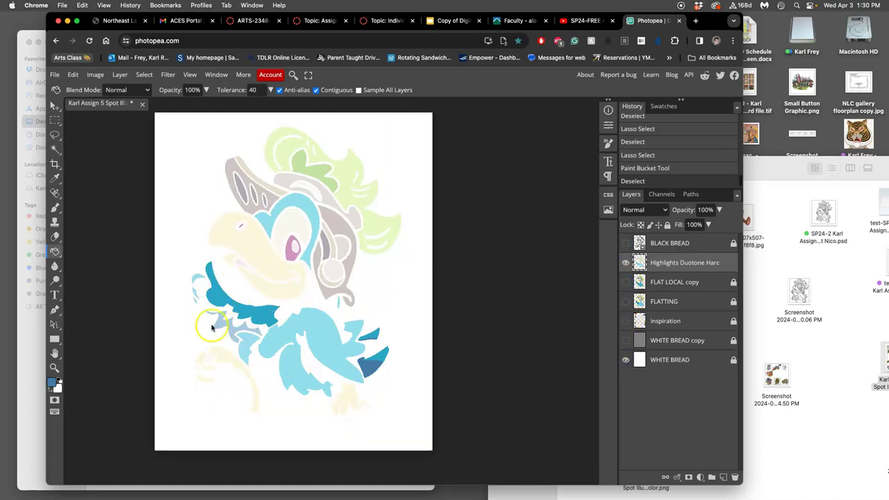
# Step: Show the FLAT LOCAL copy layer again and duplicate it
pyautogui.click(626, 282)
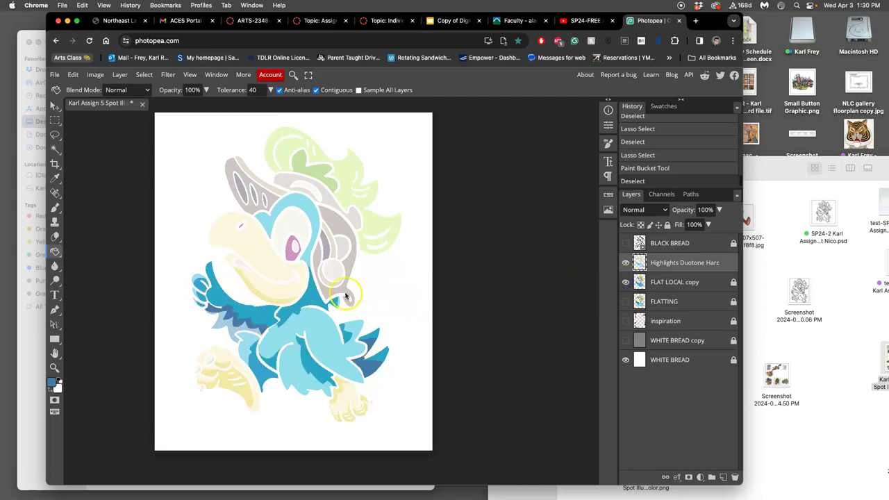
pyautogui.click(687, 283)
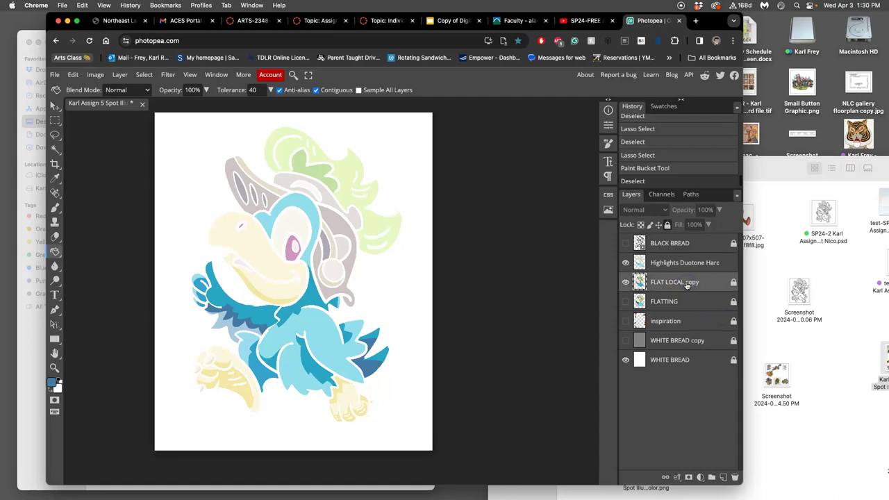
pyautogui.press('super+j')
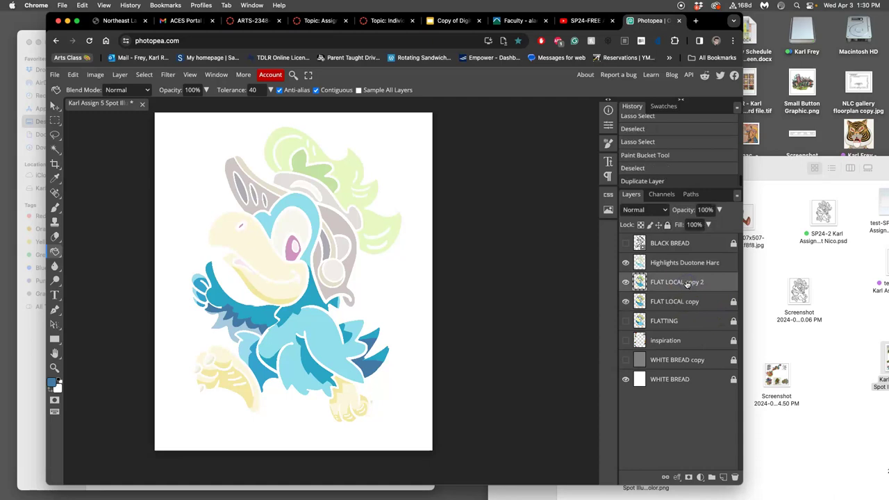
# Step: Rename the duplicated flat colour layer "Shadows Duotone Hard", basing it on the highlights layer's name
pyautogui.doubleClick(671, 263)
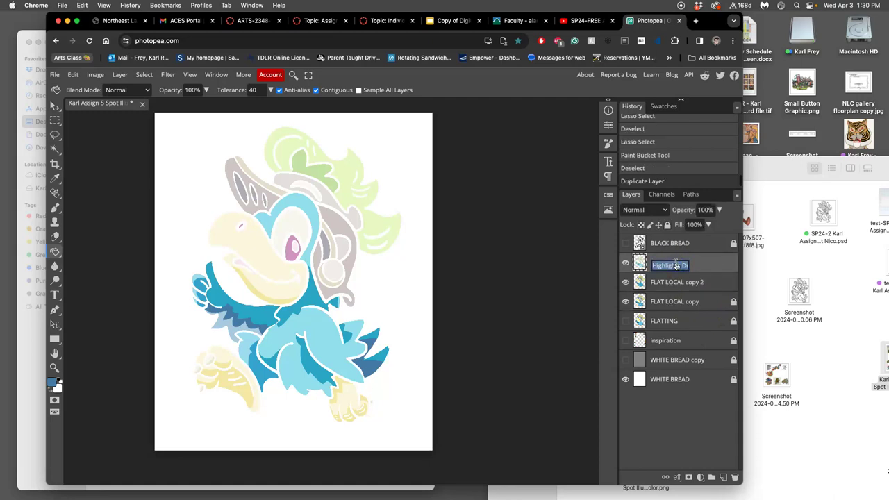
pyautogui.click(678, 285)
pyautogui.doubleClick(676, 283)
pyautogui.press('super+v')
pyautogui.click(672, 282)
pyautogui.click(669, 282)
pyautogui.moveTo(666, 284); pyautogui.dragTo(627, 286)
pyautogui.click(672, 284)
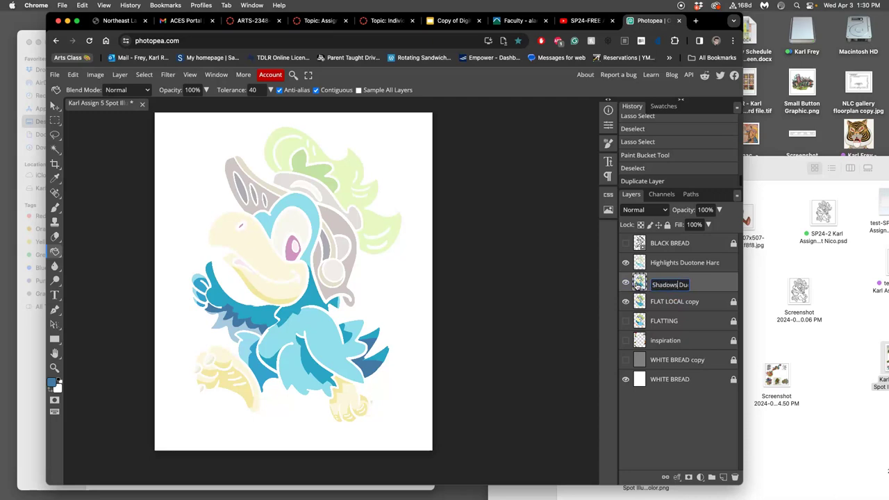
pyautogui.click(708, 287)
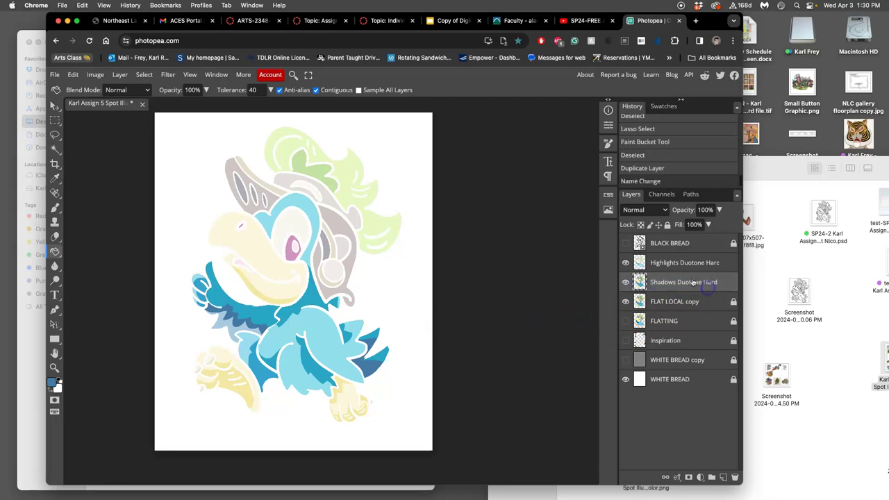
# Step: Darken the Shadows Duotone Hard layer with Levels by setting the midtone value to 0.57
pyautogui.click(95, 74)
pyautogui.moveTo(116, 108)
pyautogui.click(193, 122)
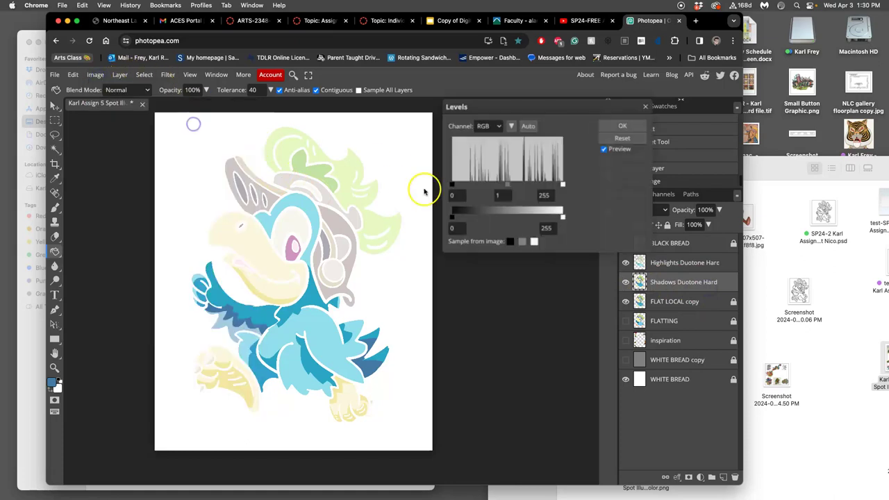
pyautogui.moveTo(507, 190)
pyautogui.mouseDown()
pyautogui.moveTo(532, 186)
pyautogui.moveTo(521, 186)
pyautogui.mouseUp()
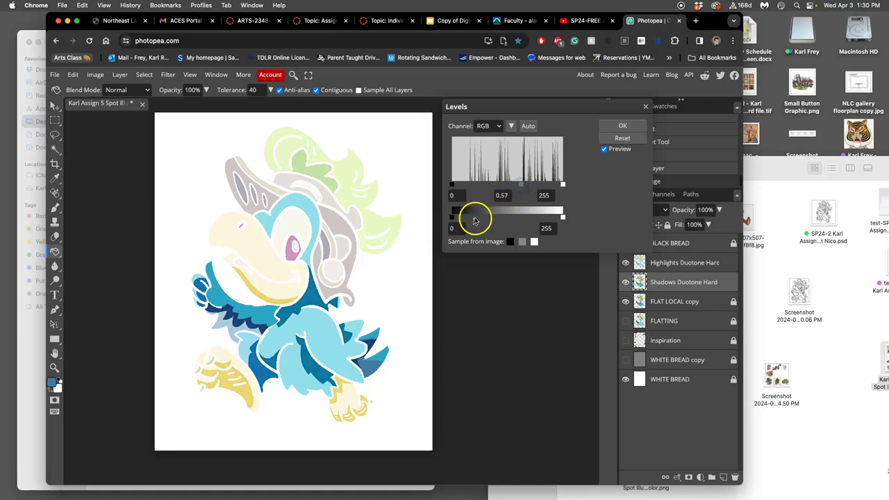
pyautogui.click(619, 126)
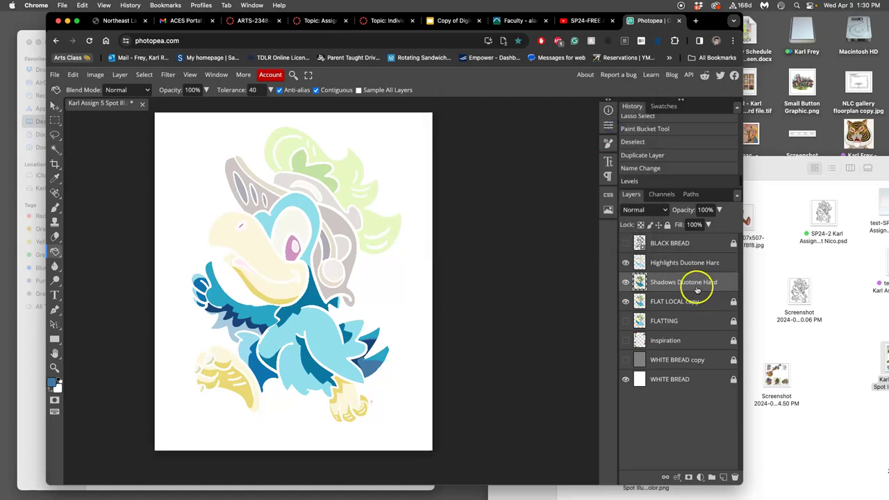
# Step: Compare the bird's colouring with the Highlights Duotone Hard layer hidden and shown
pyautogui.click(625, 263)
pyautogui.click(626, 263)
pyautogui.click(626, 263)
pyautogui.click(626, 263)
pyautogui.click(268, 322)
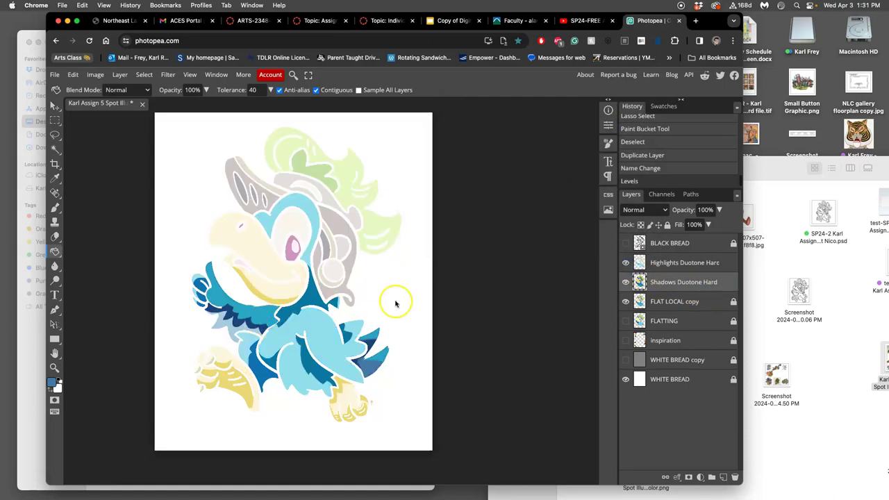
# Step: Show the BLACK BREAD line art and compare the bird with the Shadows Duotone Hard layer hidden and shown
pyautogui.click(626, 243)
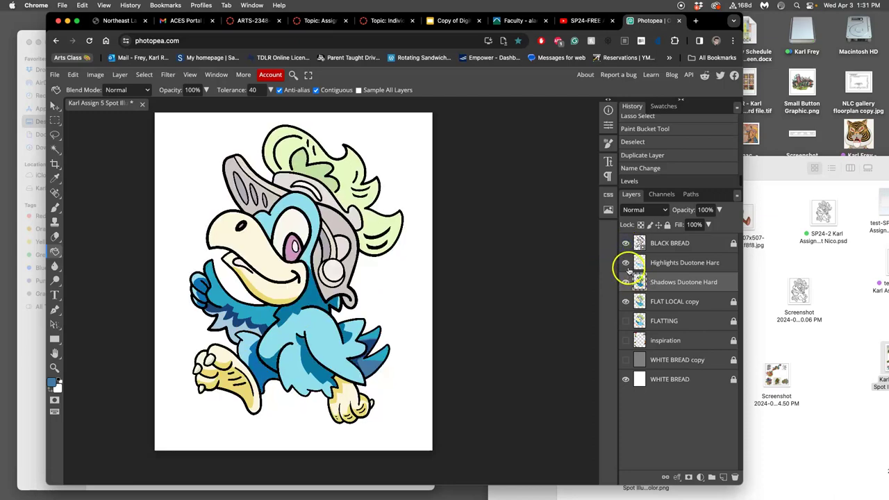
pyautogui.click(520, 314)
pyautogui.click(626, 282)
pyautogui.click(626, 283)
pyautogui.click(625, 283)
pyautogui.click(626, 283)
pyautogui.click(626, 283)
# Step: On the highlights layer, lasso the leftover lighter slivers at the lower tail feather's base and along the upper feather's shading edge together
pyautogui.scroll(5, 561, 292)
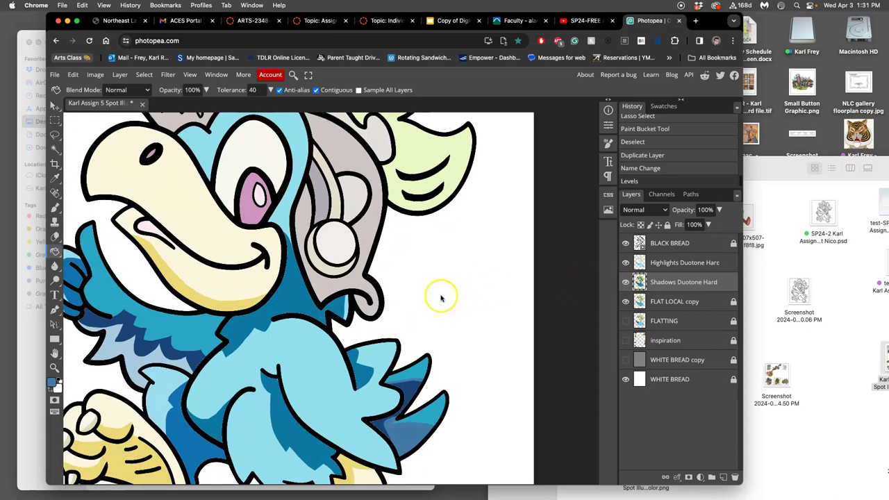
pyautogui.scroll(-5, 441, 297)
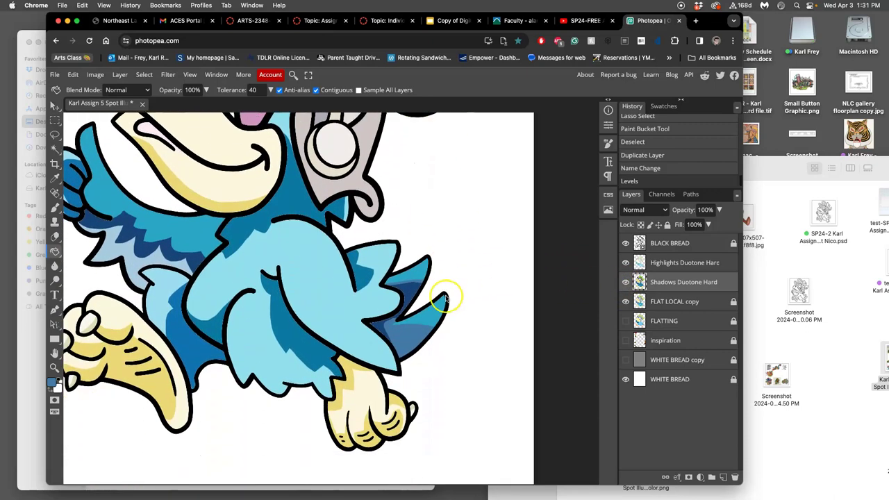
pyautogui.scroll(5, 445, 299)
pyautogui.hscroll(2, 473, 298)
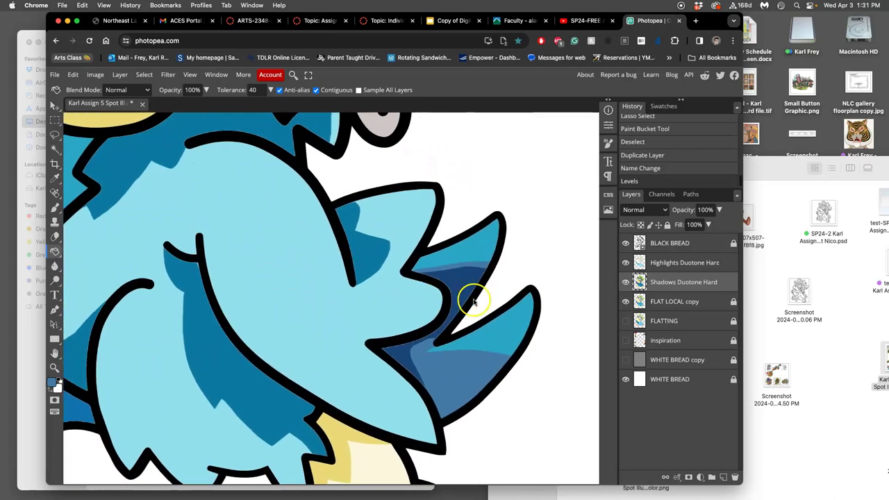
pyautogui.click(699, 262)
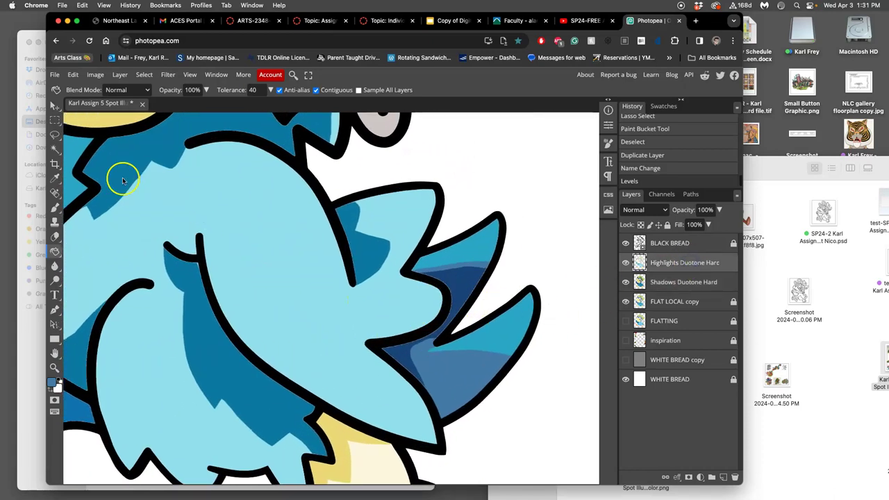
pyautogui.click(56, 135)
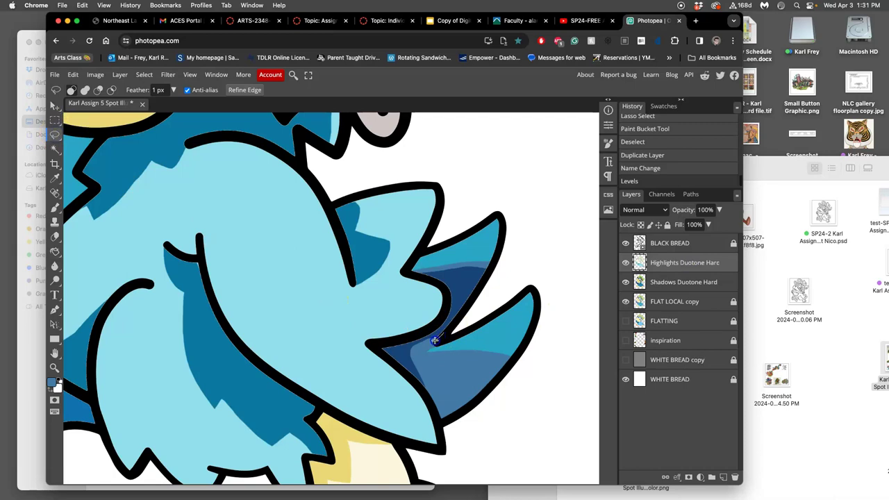
pyautogui.moveTo(430, 332); pyautogui.dragTo(433, 335)
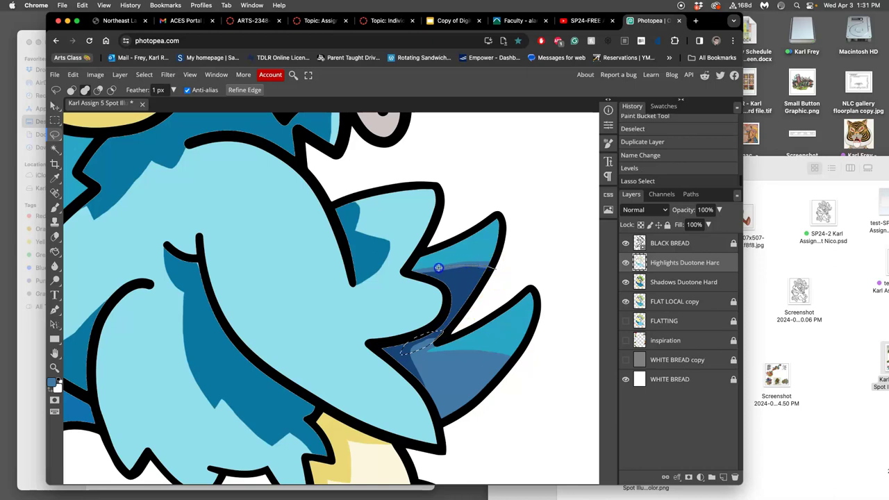
pyautogui.moveTo(439, 280); pyautogui.dragTo(483, 277)
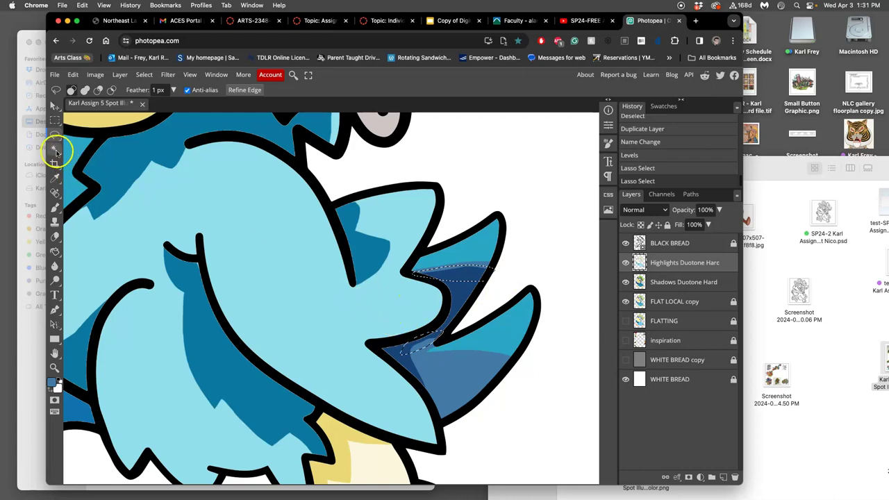
# Step: Try to fill the selected tail feather slivers with the Paint Bucket
pyautogui.click(55, 251)
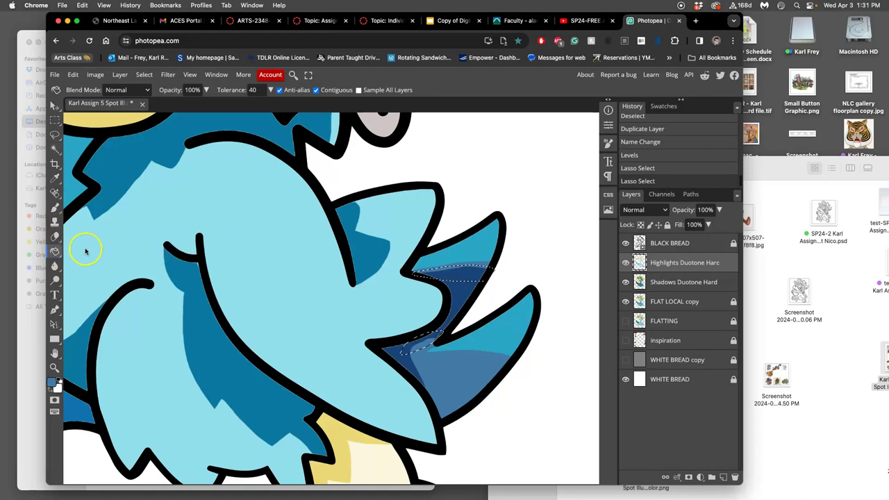
pyautogui.click(438, 271)
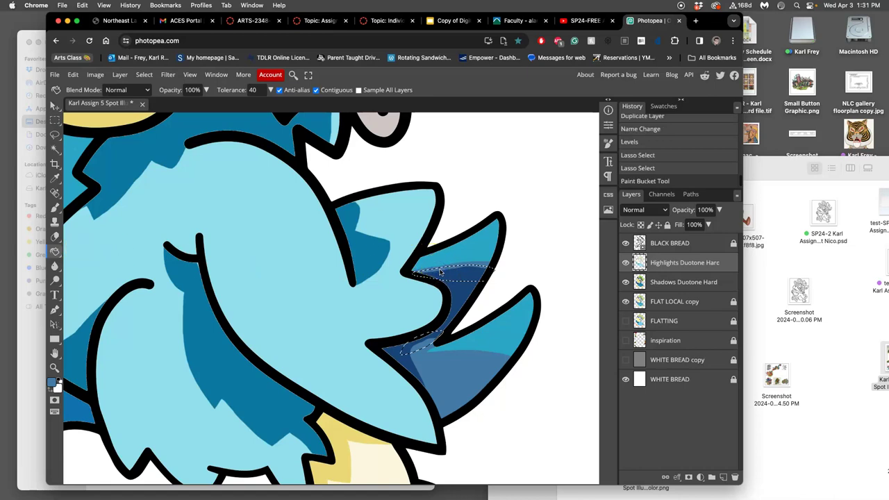
pyautogui.click(441, 271)
pyautogui.click(445, 272)
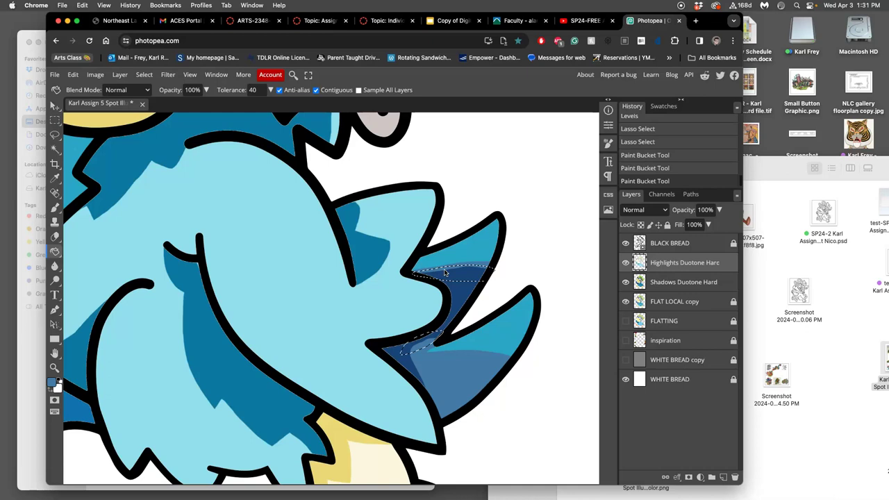
pyautogui.click(439, 273)
# Step: Paint both selected tail feather slivers dark navy with a brush of about 202 px and deselect
pyautogui.click(56, 207)
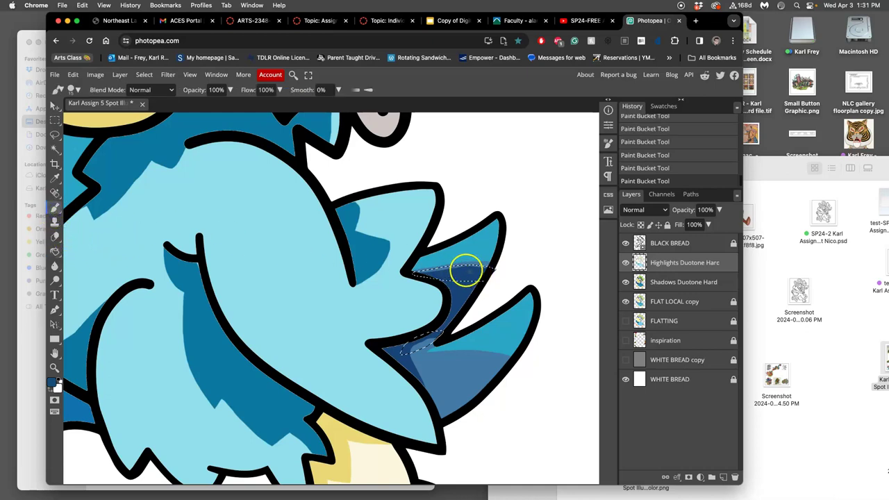
pyautogui.click(73, 89)
pyautogui.moveTo(117, 116); pyautogui.dragTo(158, 115)
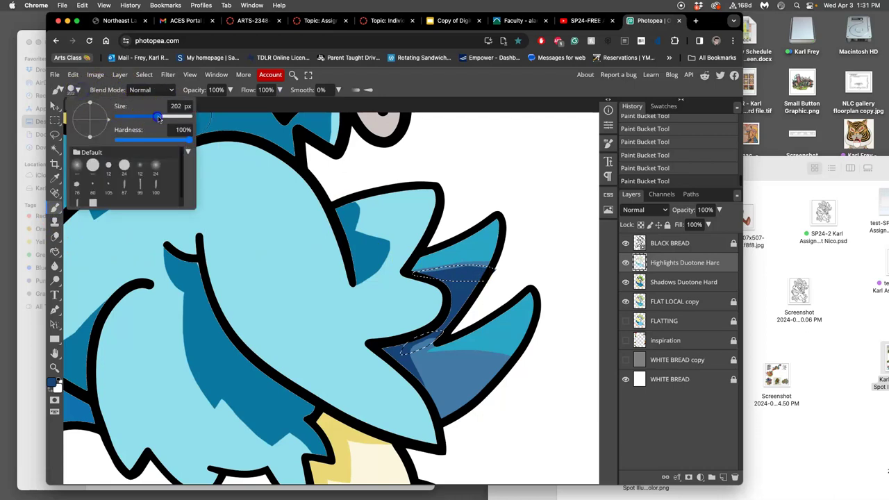
pyautogui.moveTo(490, 271); pyautogui.dragTo(400, 275)
pyautogui.moveTo(448, 328); pyautogui.dragTo(361, 355)
pyautogui.press('super+d')
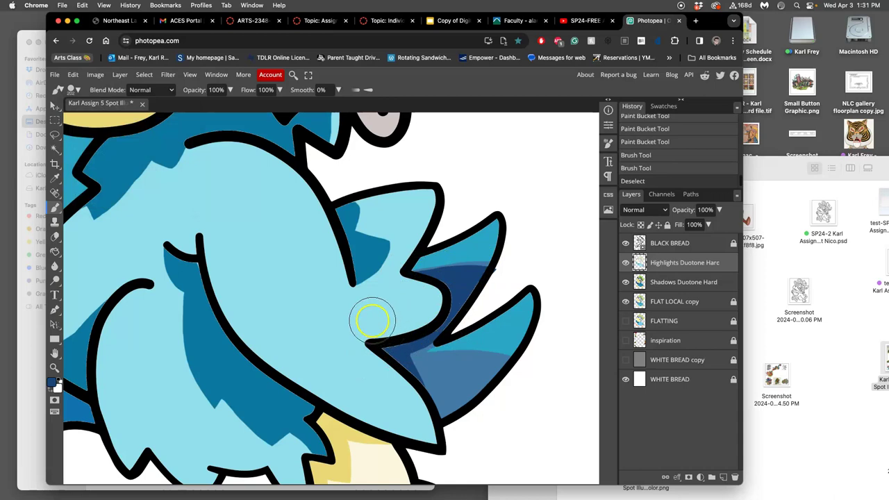
# Step: Lasso the stray navy paint outside the upper tail feather's outline, delete it and deselect
pyautogui.click(55, 135)
pyautogui.click(507, 271)
pyautogui.moveTo(489, 274); pyautogui.dragTo(501, 275)
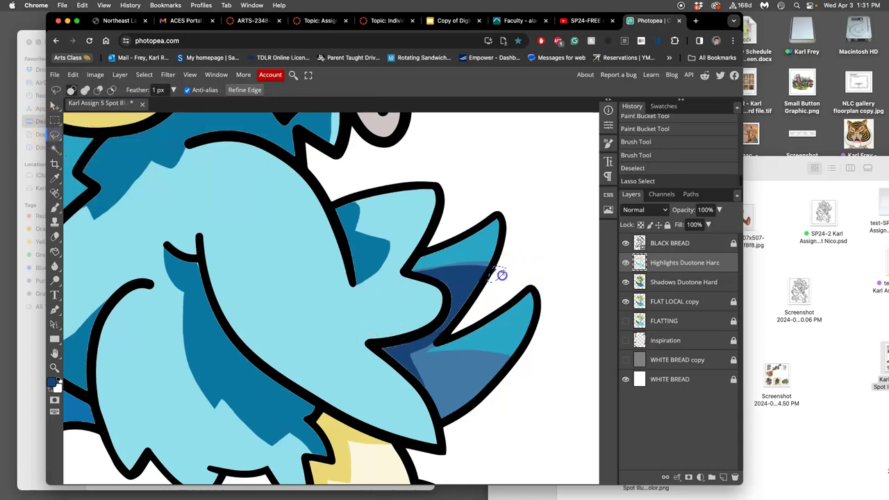
pyautogui.press('Delete')
pyautogui.click(526, 271)
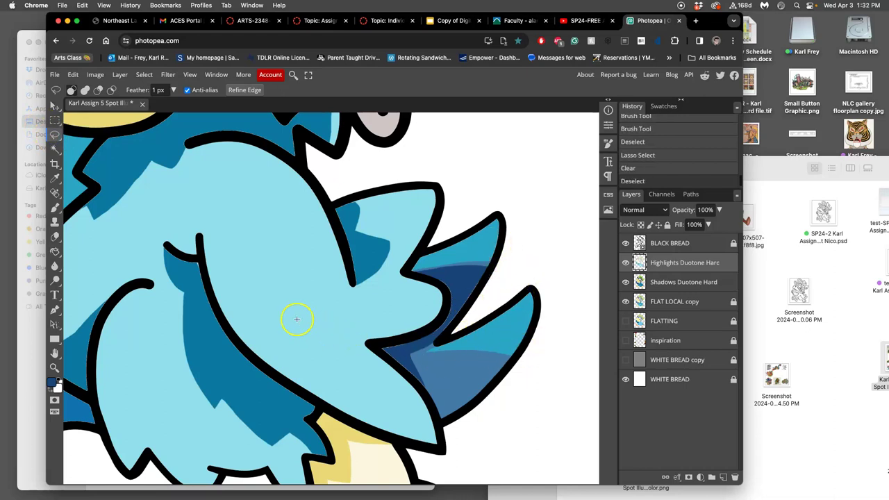
# Step: Lasso the small spot under the wing crease, paint it with the darker blue sampled from the adjacent shadow and deselect
pyautogui.moveTo(197, 274); pyautogui.dragTo(197, 271)
pyautogui.click(55, 207)
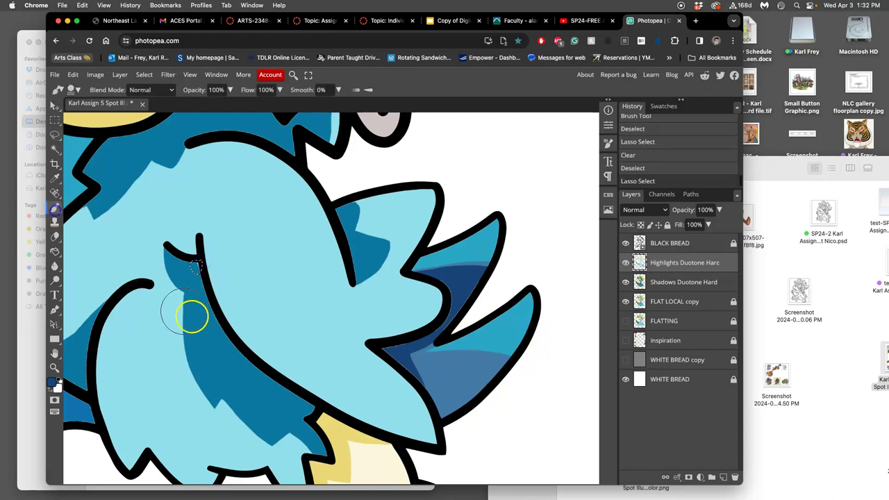
pyautogui.keyDown('alt'); pyautogui.click(206, 331); pyautogui.keyUp('alt')
pyautogui.moveTo(194, 271)
pyautogui.mouseDown()
pyautogui.moveTo(208, 300)
pyautogui.moveTo(439, 282)
pyautogui.mouseUp()
pyautogui.press('super+d')
# Step: Compare the whole bird with the highlights layer hidden and shown, and fully lock the Shadows Duotone Hard layer
pyautogui.moveTo(338, 286); pyautogui.dragTo(252, 179)
pyautogui.moveTo(307, 293); pyautogui.dragTo(287, 312)
pyautogui.moveTo(215, 257)
pyautogui.mouseDown()
pyautogui.moveTo(269, 304)
pyautogui.moveTo(290, 280)
pyautogui.mouseUp()
pyautogui.press('super+minus')
pyautogui.press('super+minus')
pyautogui.press('super+minus')
pyautogui.press('super+minus')
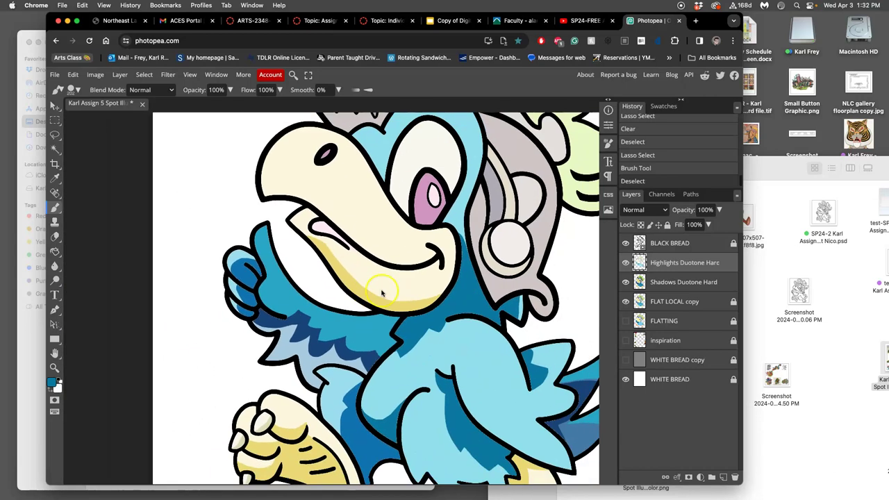
pyautogui.moveTo(471, 300); pyautogui.dragTo(399, 296)
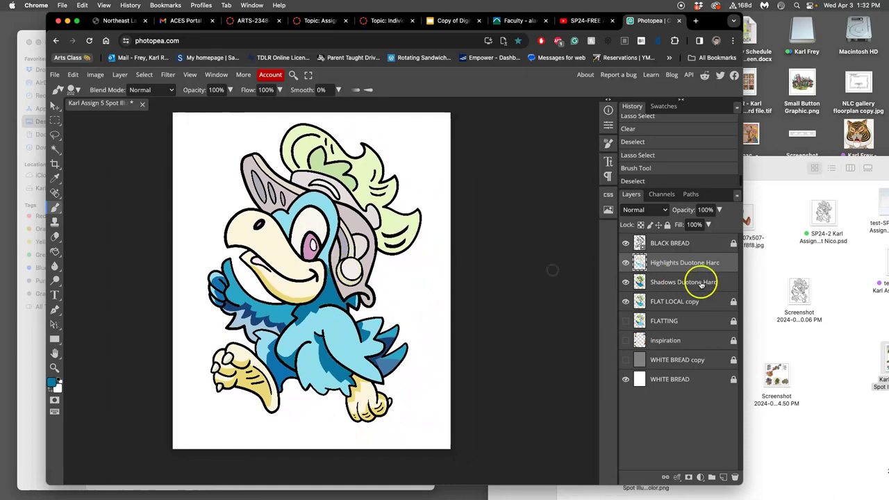
pyautogui.click(626, 263)
pyautogui.click(626, 262)
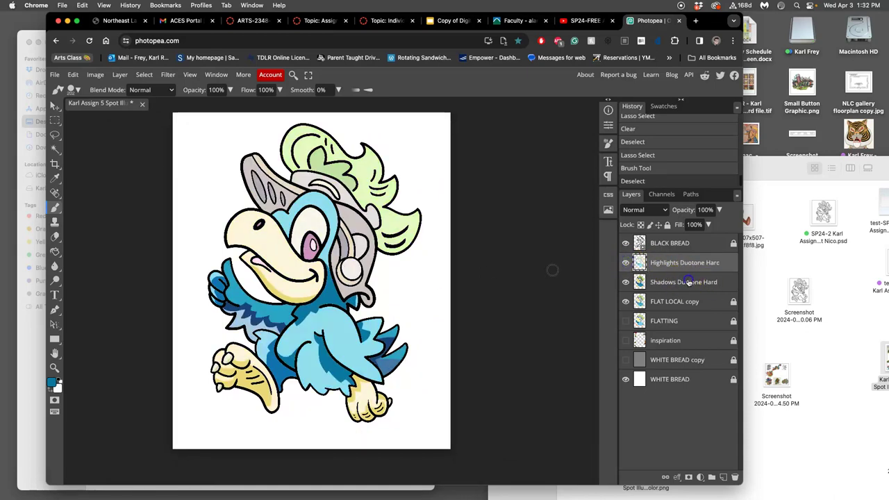
pyautogui.click(683, 282)
pyautogui.click(667, 225)
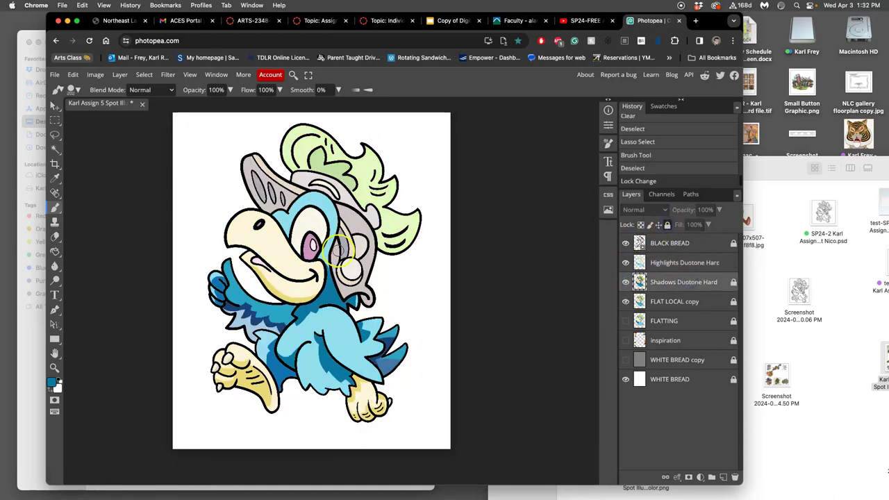
# Step: Lasso the shaded part of the purple iris around the white glint, clear it from the highlights layer and deselect
pyautogui.scroll(5, 339, 248)
pyautogui.scroll(2, 338, 248)
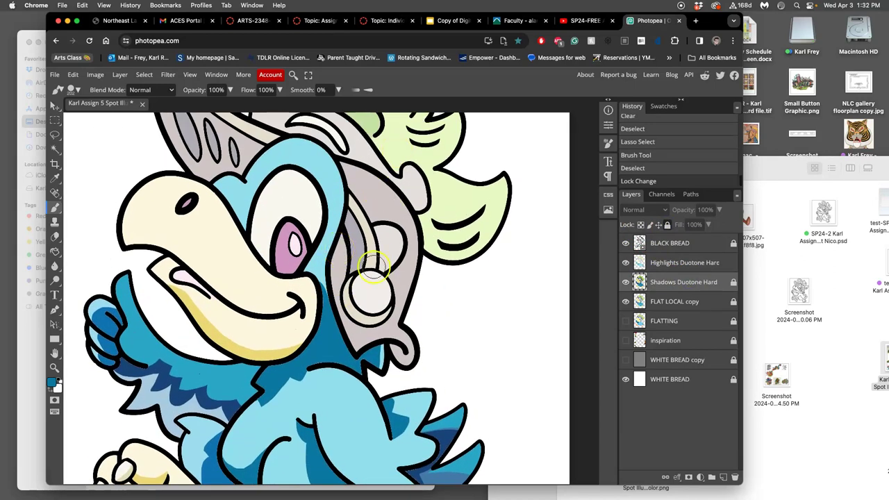
pyautogui.click(56, 137)
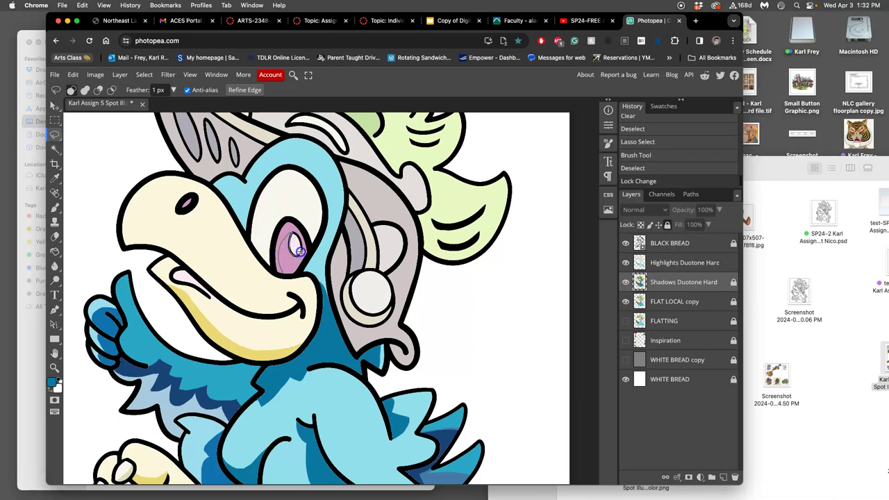
pyautogui.moveTo(297, 275); pyautogui.dragTo(291, 276)
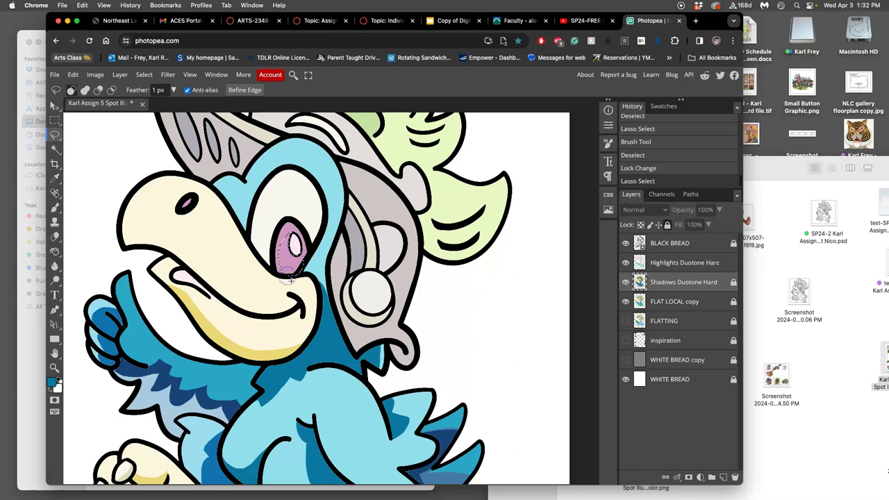
pyautogui.press('BackSpace')
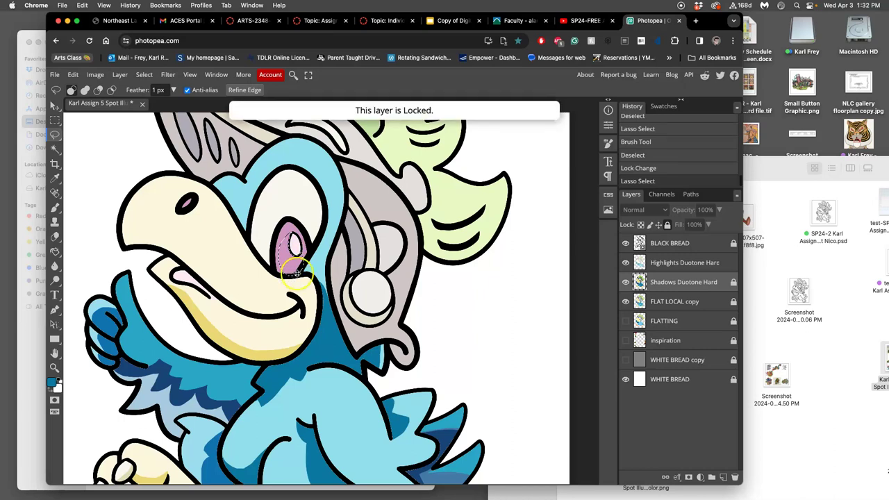
pyautogui.click(693, 269)
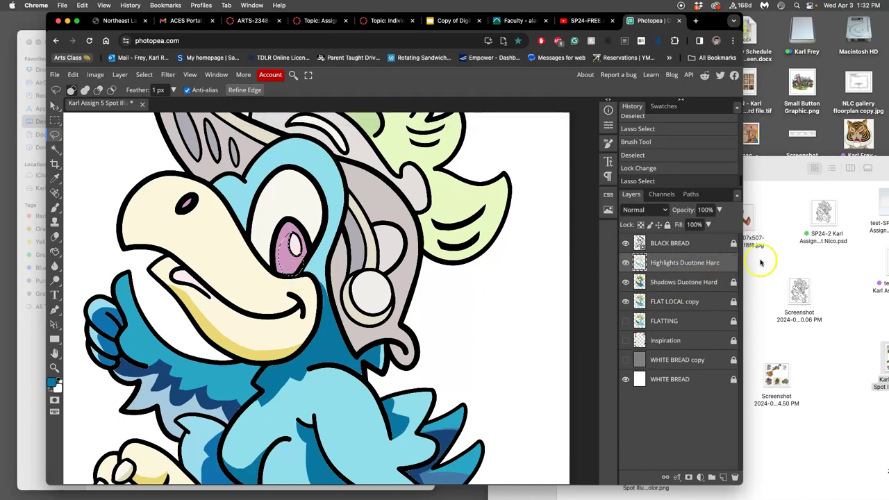
pyautogui.press('BackSpace')
pyautogui.click(505, 260)
# Step: Lasso the shaded parts of the tongue and open mouth, clear them from the highlights layer and deselect
pyautogui.hscroll(-3, 319, 208)
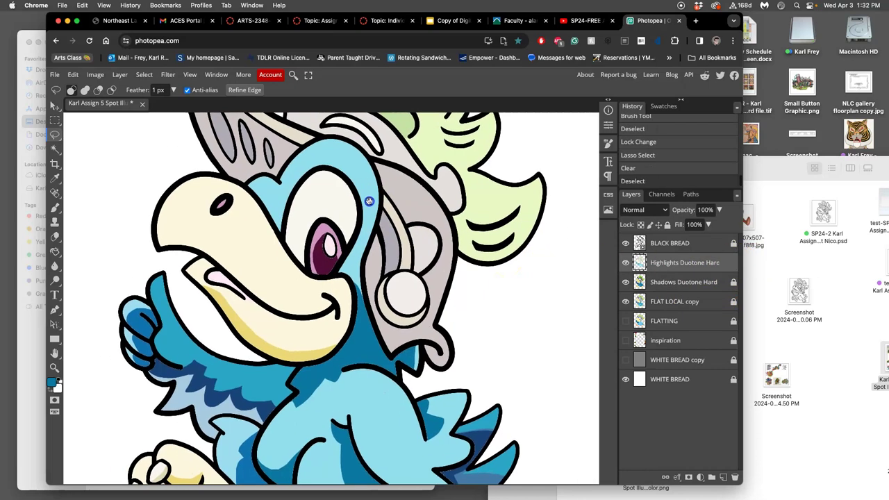
pyautogui.click(221, 273)
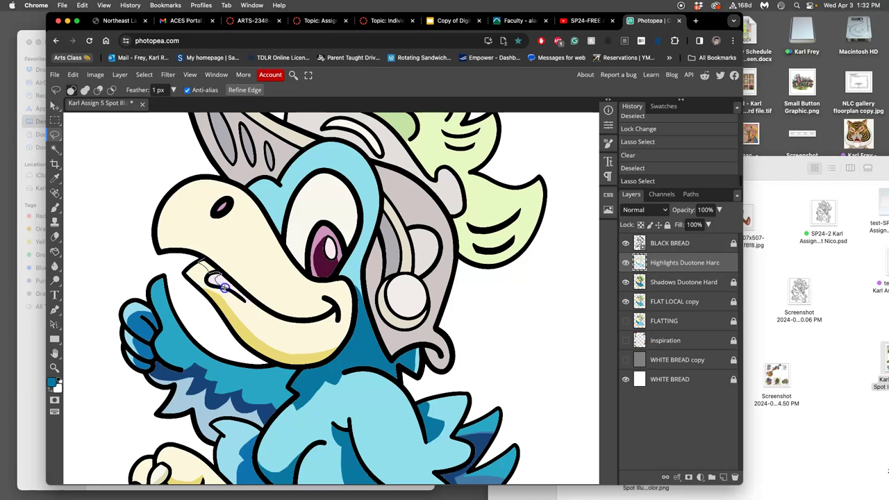
pyautogui.moveTo(239, 300)
pyautogui.mouseDown()
pyautogui.moveTo(276, 317)
pyautogui.moveTo(243, 290)
pyautogui.mouseUp()
pyautogui.moveTo(208, 259); pyautogui.dragTo(207, 259)
pyautogui.press('Delete')
pyautogui.moveTo(167, 284); pyautogui.dragTo(167, 284)
pyautogui.click(165, 268)
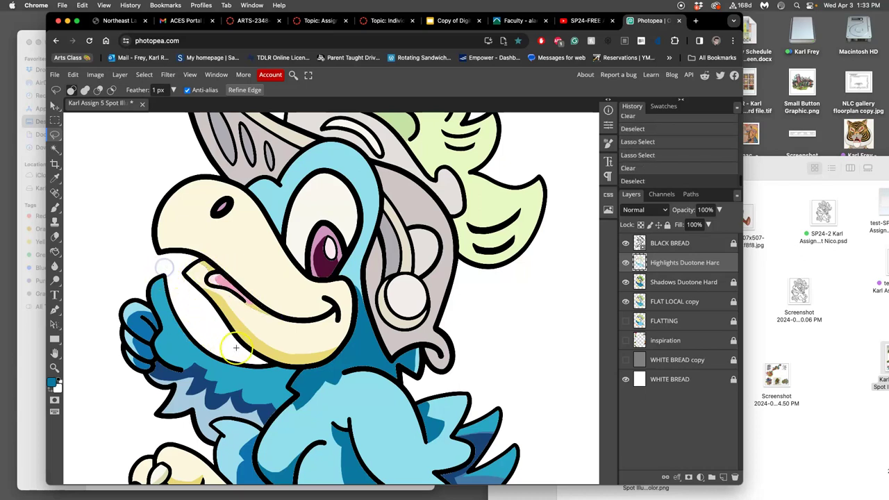
# Step: Clear lassoed shadow shapes in the nostril and along the beak-side edge of the eye white from the highlights layer
pyautogui.moveTo(218, 209); pyautogui.dragTo(220, 213)
pyautogui.press('Delete')
pyautogui.moveTo(290, 253)
pyautogui.mouseDown()
pyautogui.moveTo(311, 185)
pyautogui.moveTo(338, 180)
pyautogui.moveTo(318, 172)
pyautogui.moveTo(295, 188)
pyautogui.moveTo(278, 238)
pyautogui.moveTo(290, 258)
pyautogui.moveTo(285, 231)
pyautogui.moveTo(294, 196)
pyautogui.moveTo(314, 173)
pyautogui.moveTo(337, 175)
pyautogui.moveTo(343, 181)
pyautogui.moveTo(310, 192)
pyautogui.moveTo(291, 261)
pyautogui.mouseUp()
pyautogui.press('super+d')
pyautogui.press('Delete')
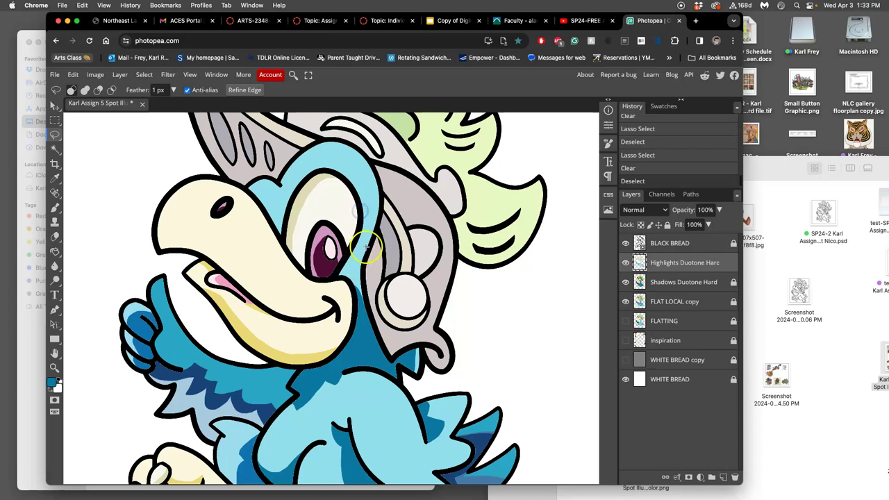
pyautogui.press('super+d')
# Step: Lasso the blue face shadow curving around the eye from the beak's bridge to the cheek, clear it from the highlights layer and deselect
pyautogui.moveTo(398, 228)
pyautogui.mouseDown()
pyautogui.moveTo(355, 270)
pyautogui.moveTo(352, 285)
pyautogui.mouseUp()
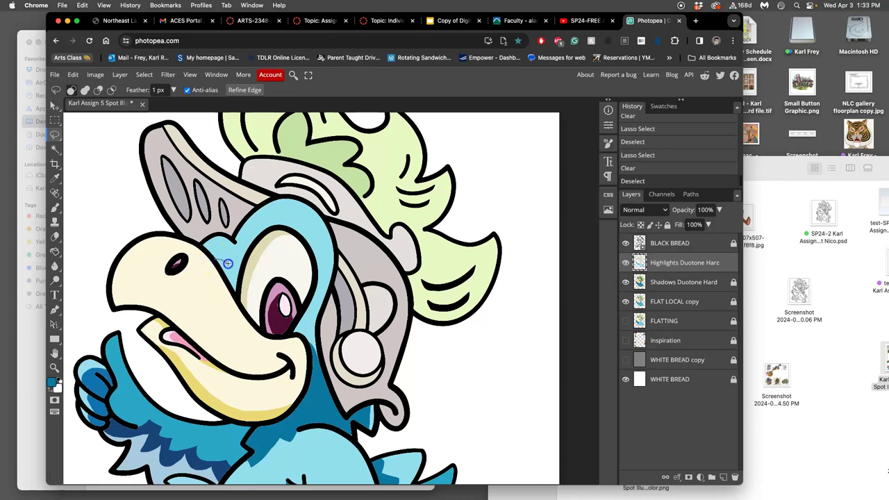
pyautogui.moveTo(234, 271)
pyautogui.mouseDown()
pyautogui.moveTo(274, 216)
pyautogui.moveTo(294, 216)
pyautogui.moveTo(313, 232)
pyautogui.moveTo(317, 280)
pyautogui.moveTo(299, 334)
pyautogui.moveTo(290, 336)
pyautogui.moveTo(312, 296)
pyautogui.moveTo(310, 257)
pyautogui.mouseUp()
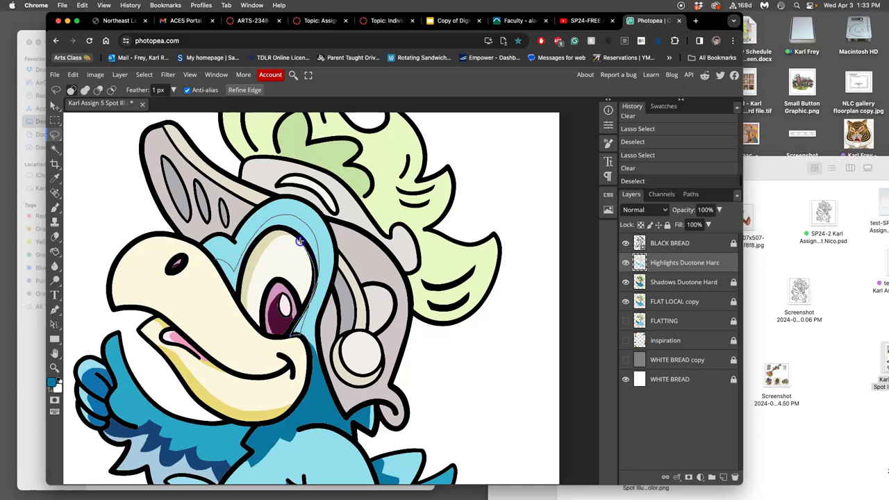
pyautogui.moveTo(257, 239)
pyautogui.mouseDown()
pyautogui.moveTo(234, 297)
pyautogui.moveTo(229, 276)
pyautogui.mouseUp()
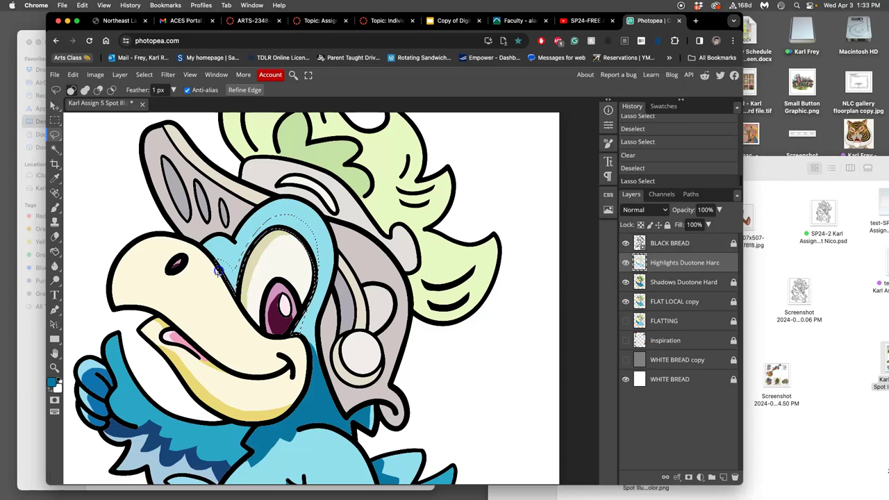
pyautogui.press('Delete')
pyautogui.press('super+d')
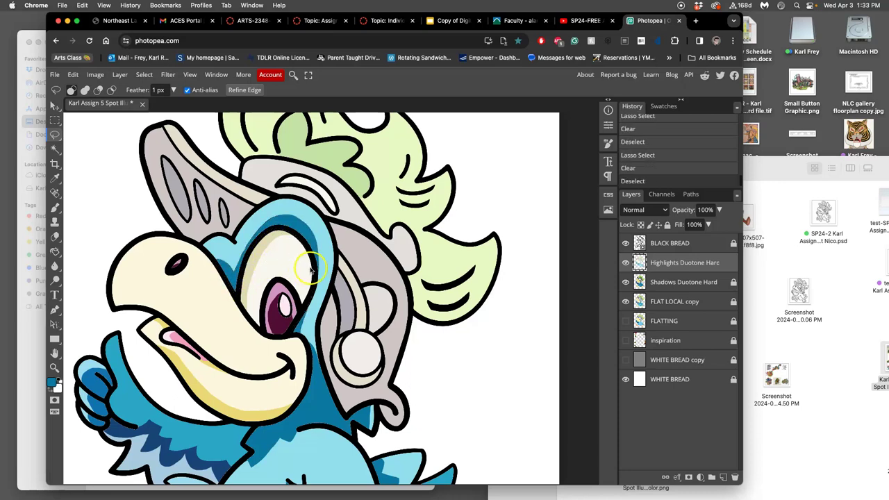
# Step: Compare the bird's shading with the Shadows Duotone Hard layer hidden and shown
pyautogui.scroll(-3, 430, 243)
pyautogui.hscroll(-1, 431, 243)
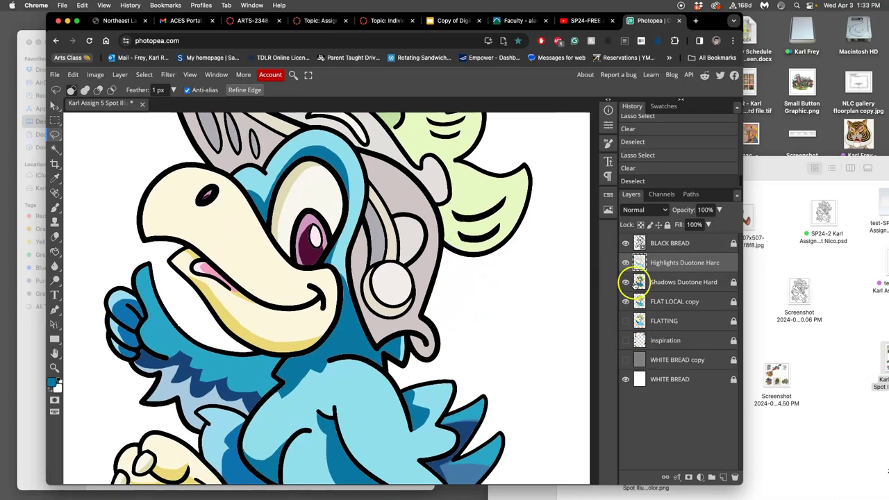
pyautogui.click(625, 282)
pyautogui.click(626, 282)
pyautogui.click(630, 282)
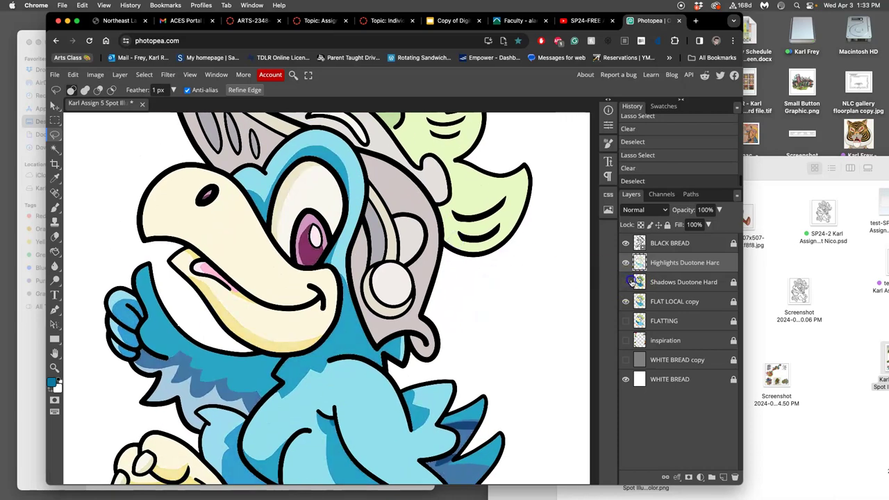
pyautogui.click(634, 282)
pyautogui.click(626, 282)
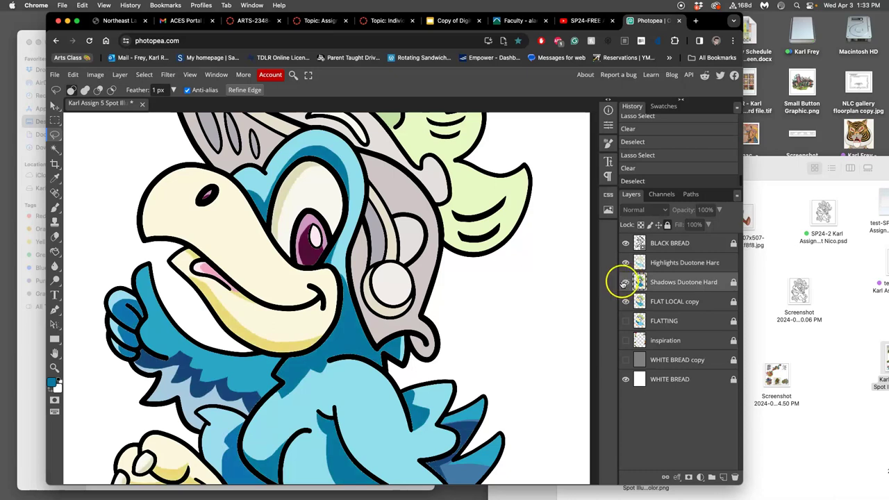
# Step: Lasso a jagged shadow across the lower half of the helmet visor, clear it from the Highlights Duotone layer and deselect
pyautogui.moveTo(376, 233); pyautogui.dragTo(348, 316)
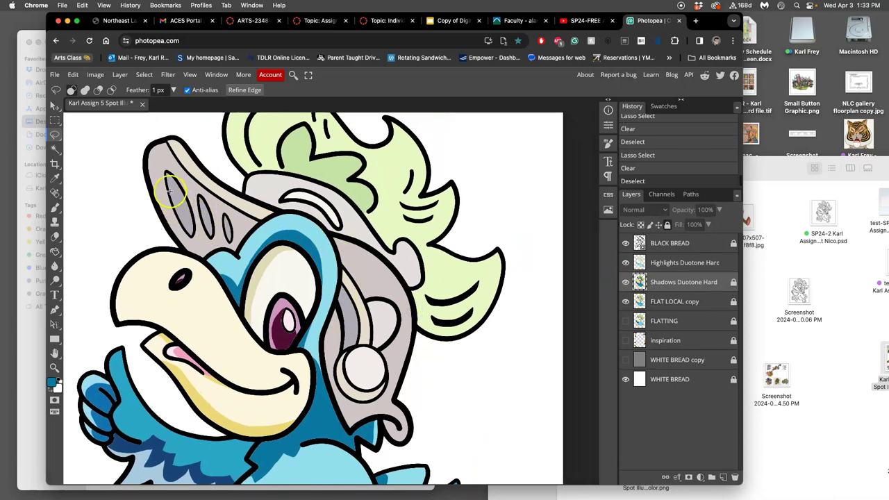
pyautogui.moveTo(166, 181); pyautogui.dragTo(154, 195)
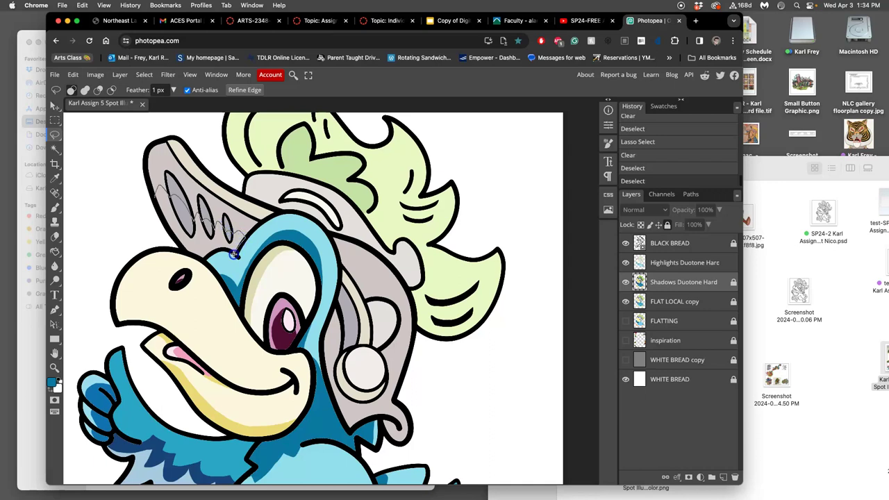
pyautogui.moveTo(186, 252)
pyautogui.mouseDown()
pyautogui.moveTo(159, 213)
pyautogui.moveTo(186, 222)
pyautogui.mouseUp()
pyautogui.press('Delete')
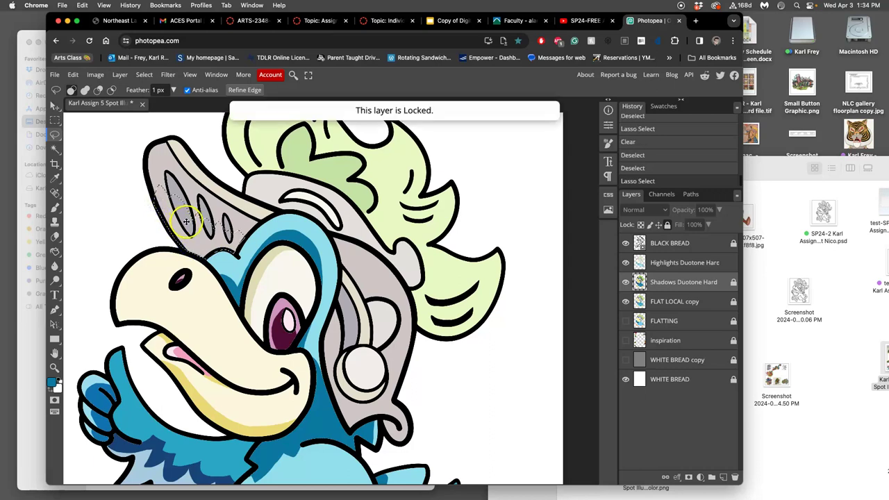
pyautogui.click(674, 264)
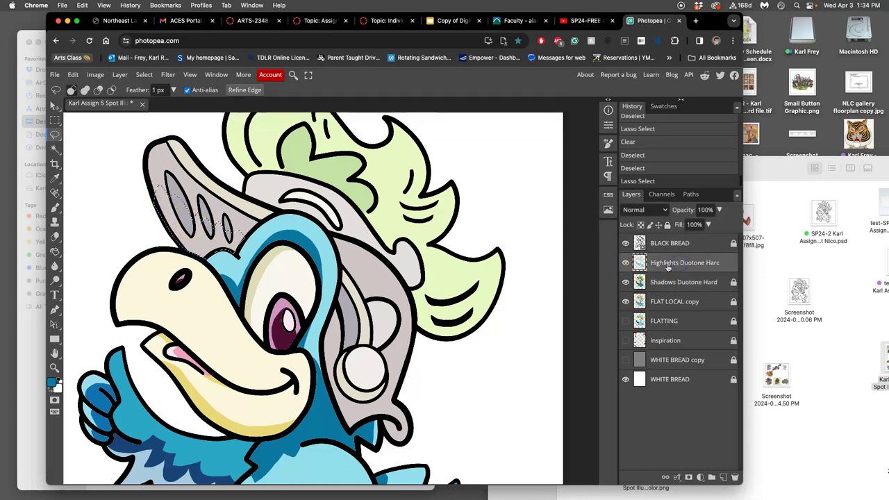
pyautogui.press('Delete')
pyautogui.click(199, 243)
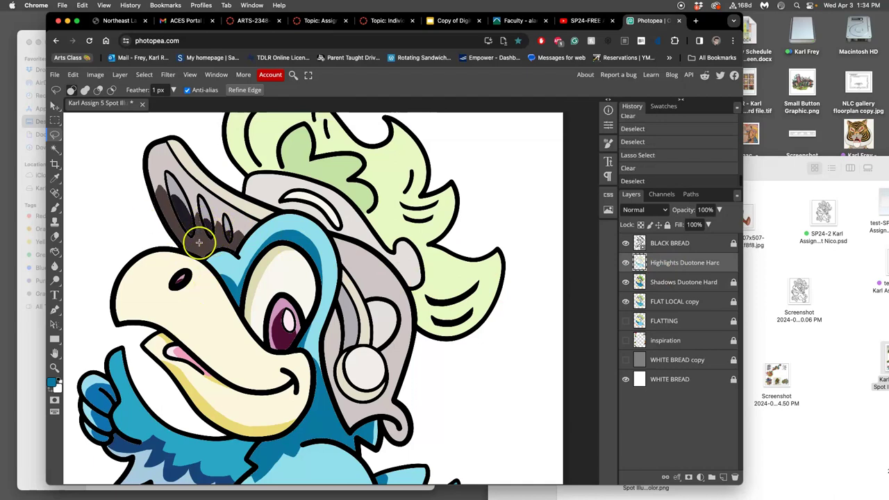
# Step: Lasso the helmet side's shadow area across the inner cheek section, round earpiece and curled lower flap
pyautogui.click(54, 138)
pyautogui.click(95, 160)
pyautogui.moveTo(407, 297); pyautogui.dragTo(381, 250)
pyautogui.moveTo(314, 243); pyautogui.dragTo(327, 295)
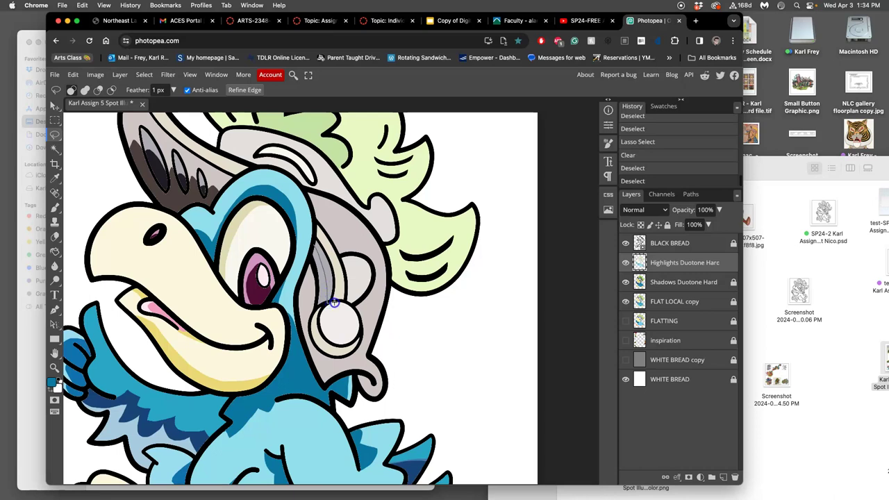
pyautogui.moveTo(332, 328); pyautogui.dragTo(345, 336)
pyautogui.moveTo(351, 363); pyautogui.dragTo(352, 364)
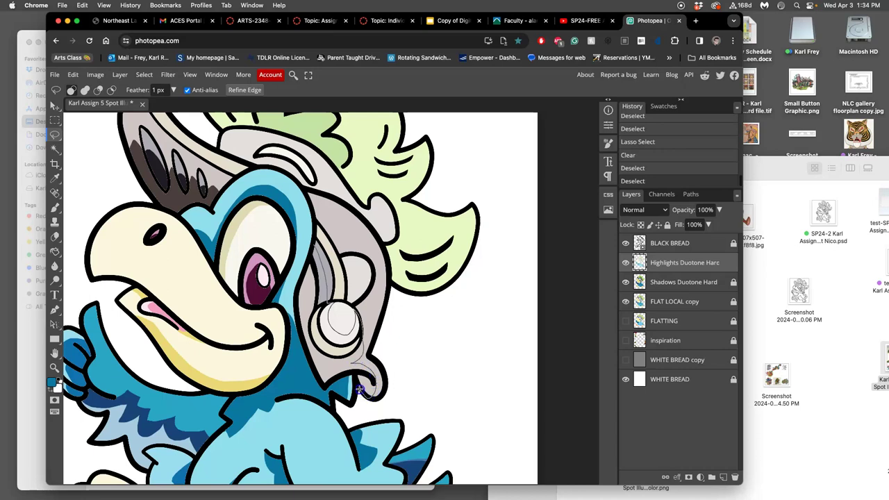
pyautogui.moveTo(324, 373); pyautogui.dragTo(300, 299)
pyautogui.moveTo(309, 261); pyautogui.dragTo(314, 246)
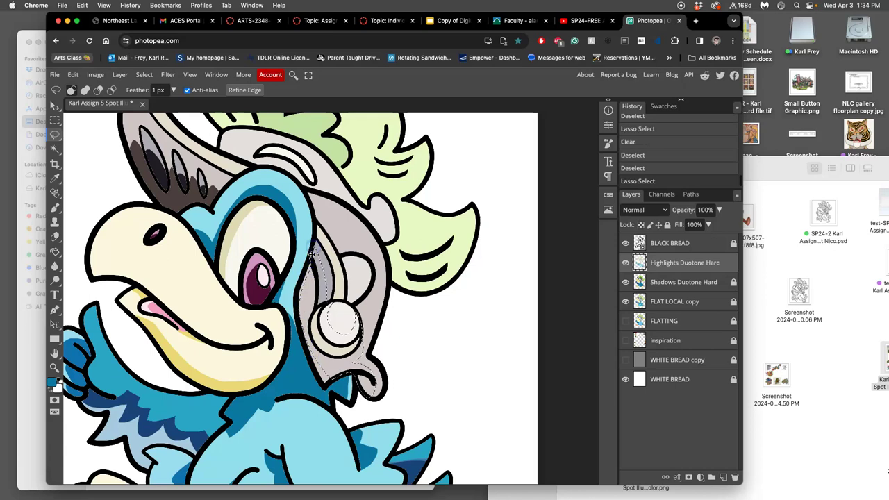
# Step: Try clearing the lassoed helmet-side shadow from the highlights layer, and undo back to the active selection
pyautogui.press('Delete')
pyautogui.hotkey('ctrl', 'd')
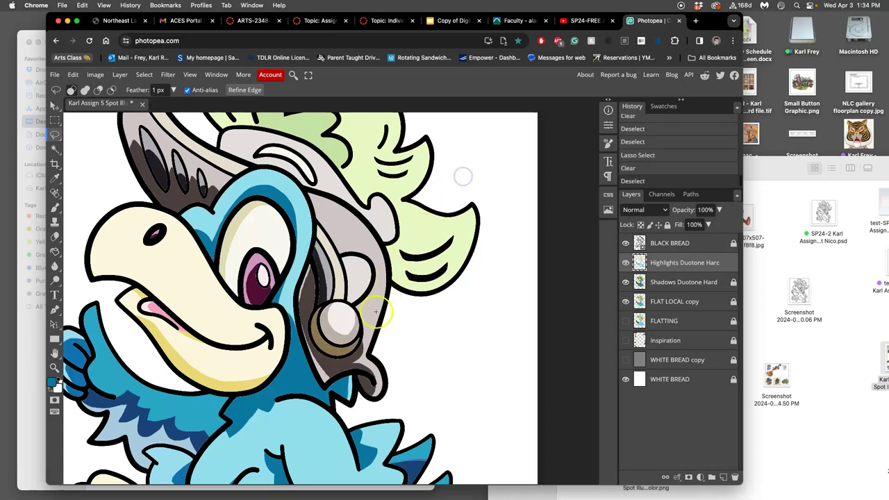
pyautogui.hscroll(3, 345, 278)
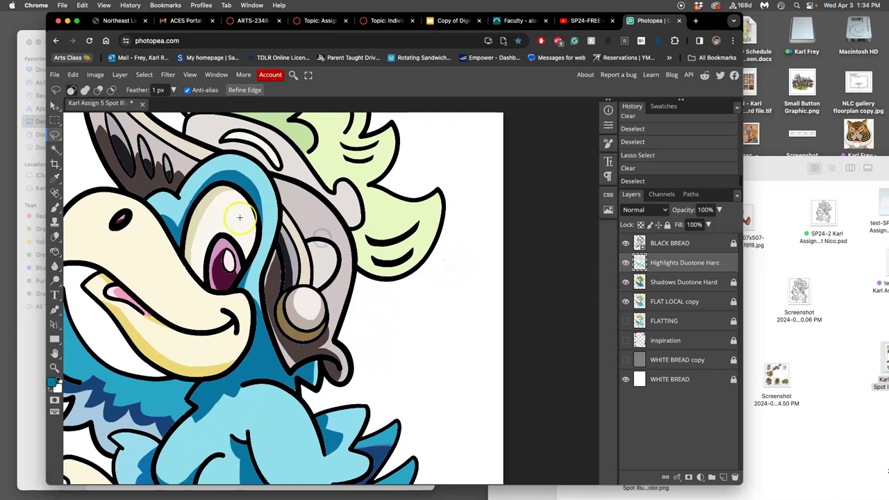
pyautogui.press('super+z')
pyautogui.press('super+z')
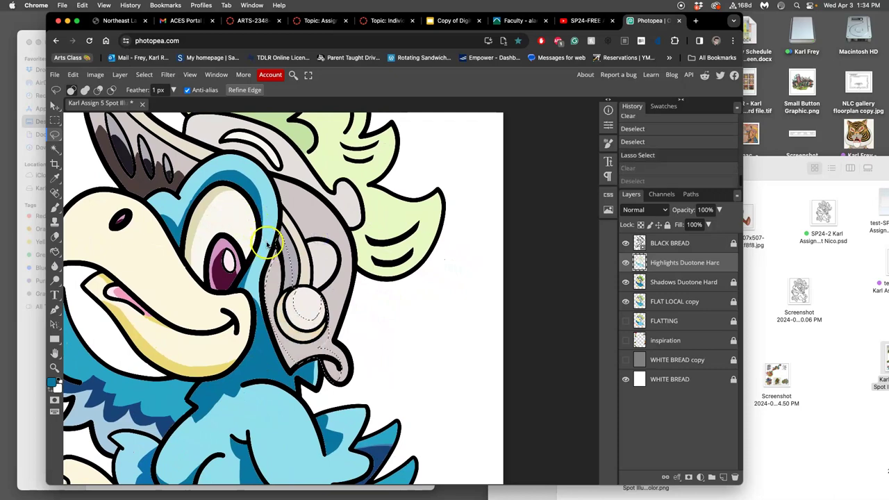
# Step: Subtract a thin strip along the helmet's face-side edge from the selection, clear the remaining shadow from the highlights layer and deselect
pyautogui.press('alt')
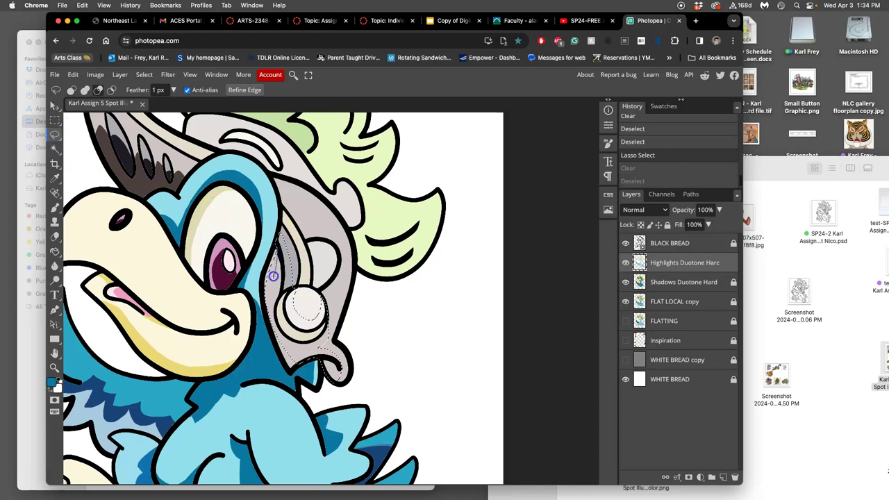
pyautogui.moveTo(267, 303); pyautogui.dragTo(293, 360)
pyautogui.moveTo(281, 290)
pyautogui.mouseDown()
pyautogui.moveTo(271, 247)
pyautogui.moveTo(275, 331)
pyautogui.moveTo(299, 357)
pyautogui.moveTo(323, 355)
pyautogui.moveTo(299, 374)
pyautogui.moveTo(265, 358)
pyautogui.moveTo(249, 306)
pyautogui.moveTo(265, 238)
pyautogui.mouseUp()
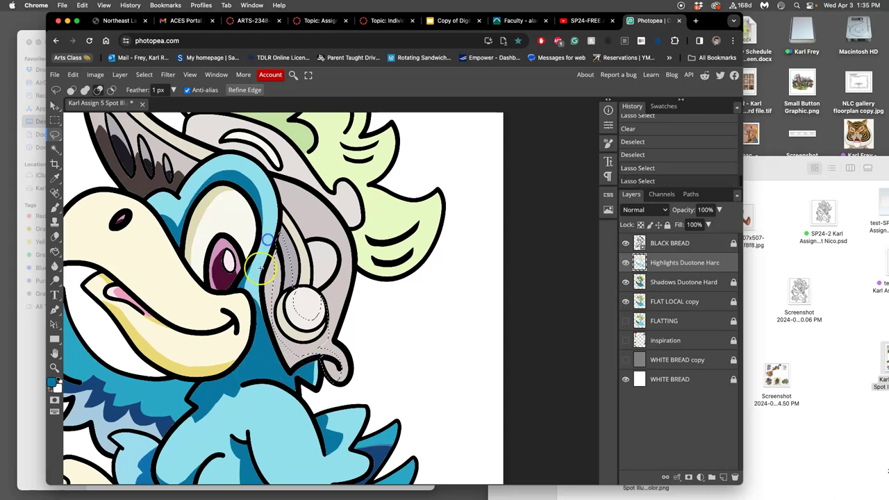
pyautogui.moveTo(266, 296); pyautogui.dragTo(273, 248)
pyautogui.moveTo(266, 338); pyautogui.dragTo(263, 250)
pyautogui.press('Delete')
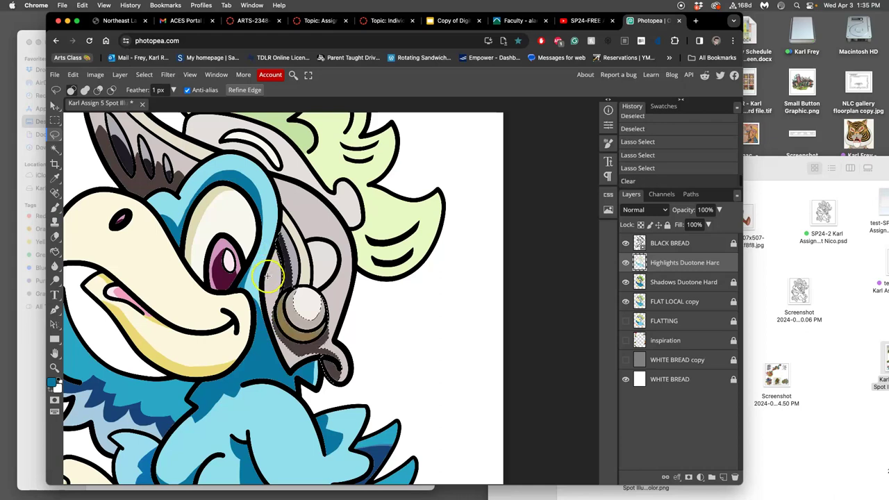
pyautogui.click(268, 271)
# Step: Clear lassoed shadows inside the rounded shape behind the helmet band and along the band's inner edge from the highlights layer
pyautogui.moveTo(371, 240)
pyautogui.mouseDown()
pyautogui.moveTo(419, 292)
pyautogui.moveTo(418, 303)
pyautogui.moveTo(370, 313)
pyautogui.moveTo(360, 348)
pyautogui.mouseUp()
pyautogui.moveTo(357, 318); pyautogui.dragTo(357, 319)
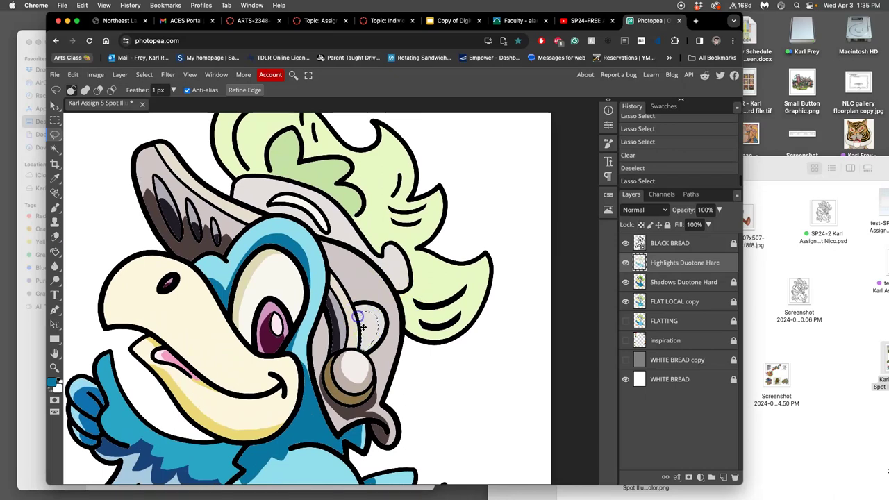
pyautogui.press('Delete')
pyautogui.click(384, 314)
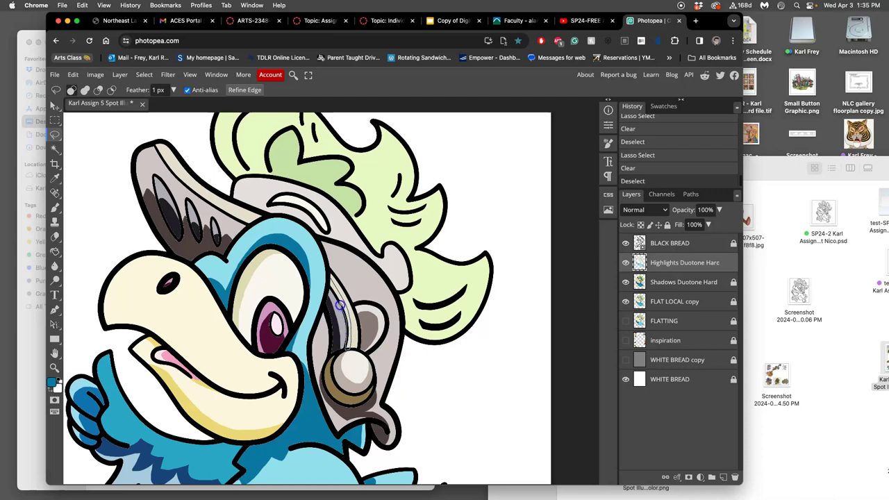
pyautogui.moveTo(329, 278); pyautogui.dragTo(330, 279)
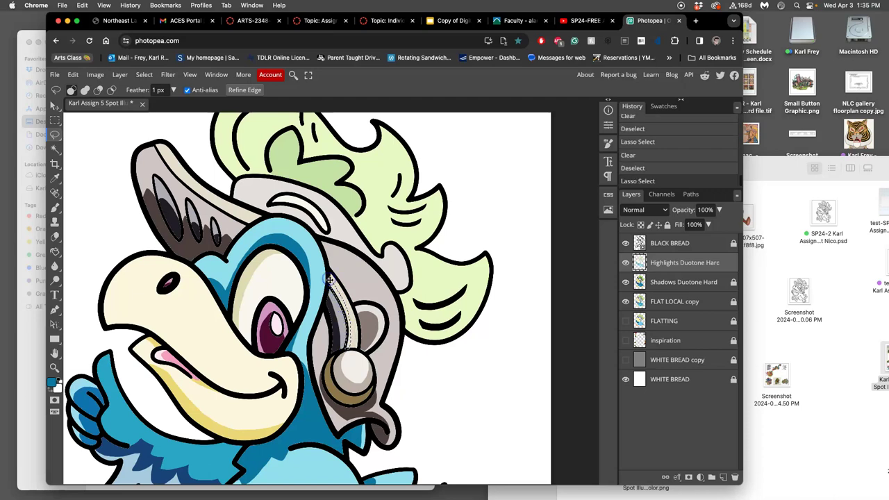
pyautogui.click(351, 268)
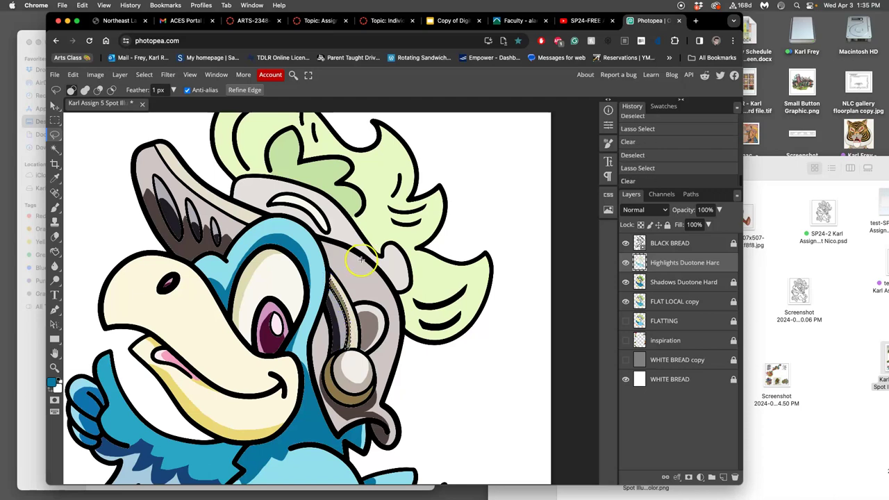
# Step: Try cutting a narrow shadow strip beneath the visor's cream rim, undo the clear and drop the selection
pyautogui.click(160, 144)
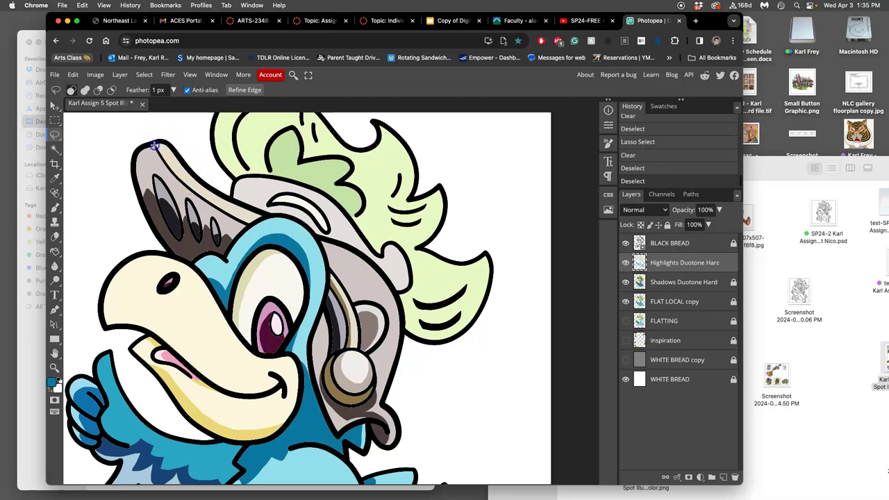
pyautogui.moveTo(170, 160); pyautogui.dragTo(196, 187)
pyautogui.click(153, 145)
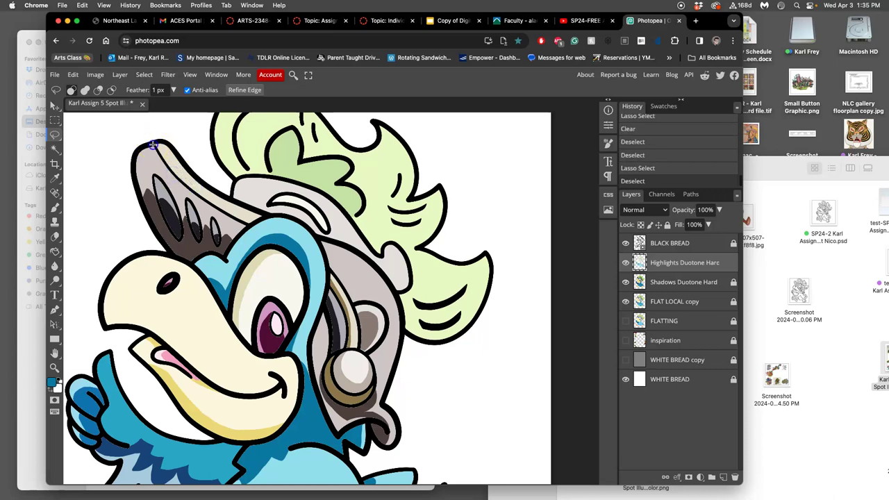
pyautogui.moveTo(148, 150)
pyautogui.mouseDown()
pyautogui.moveTo(188, 197)
pyautogui.moveTo(248, 227)
pyautogui.moveTo(151, 145)
pyautogui.mouseUp()
pyautogui.press('Delete')
pyautogui.click(166, 135)
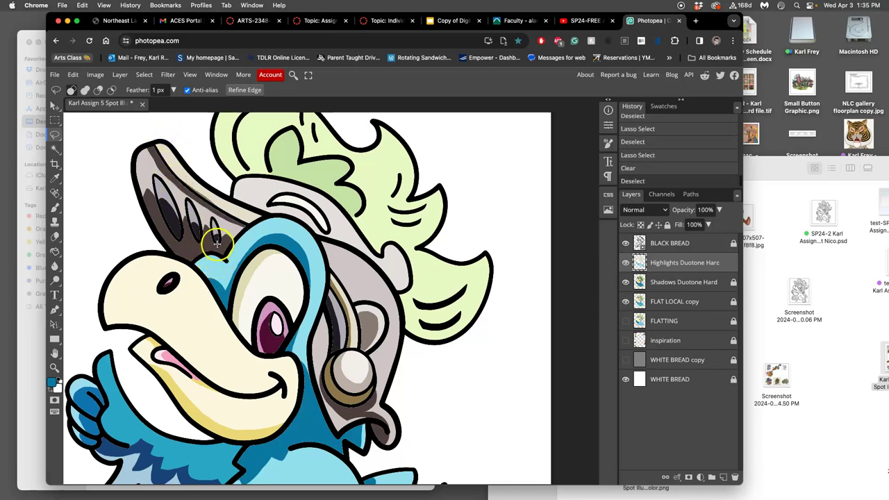
pyautogui.press('super+z')
pyautogui.press('super+z')
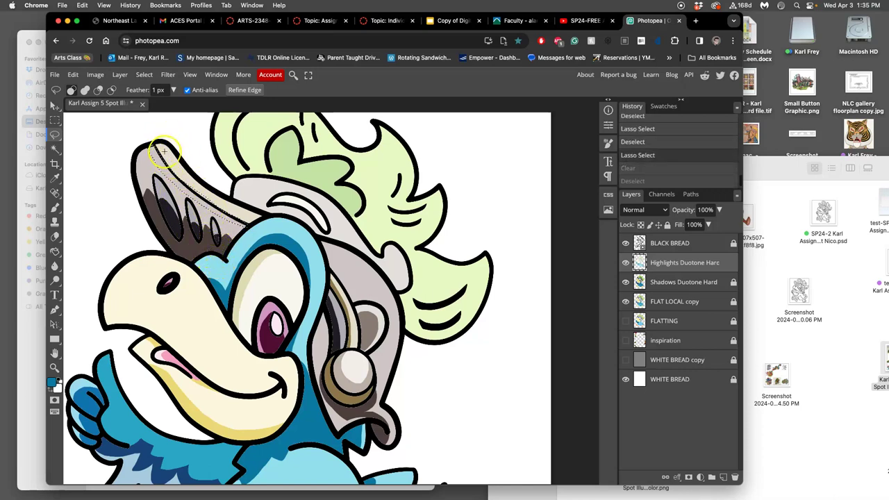
pyautogui.click(155, 144)
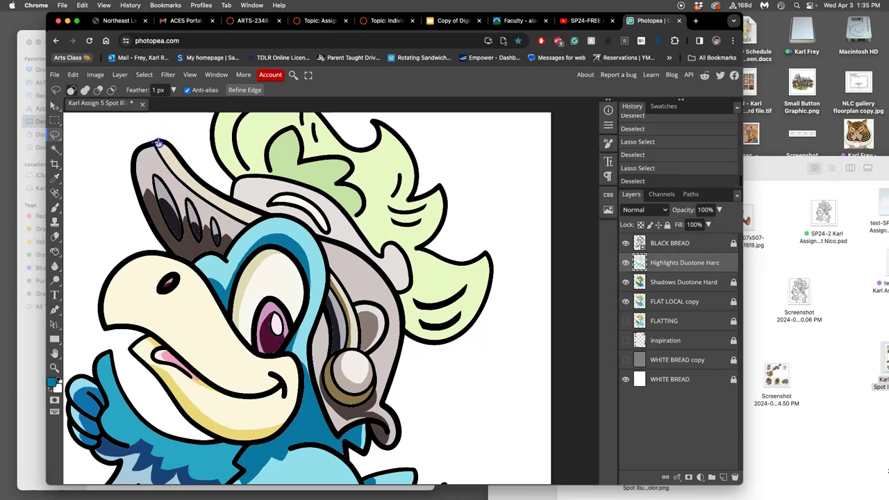
pyautogui.moveTo(178, 169); pyautogui.dragTo(201, 192)
pyautogui.click(247, 222)
# Step: Lasso a small shadow on the helmet band where it meets the round earpiece and clear it from the highlights layer
pyautogui.hscroll(3, 368, 302)
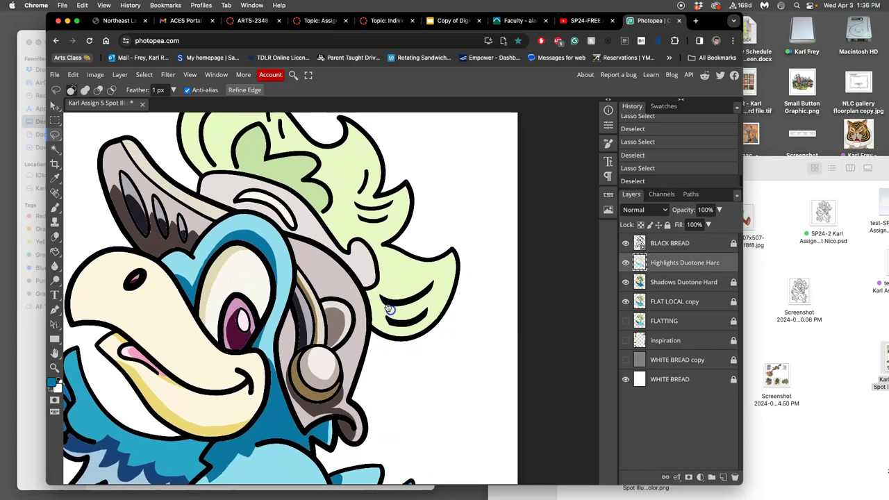
pyautogui.moveTo(312, 346); pyautogui.dragTo(312, 344)
pyautogui.moveTo(326, 348); pyautogui.dragTo(315, 343)
pyautogui.press('Delete')
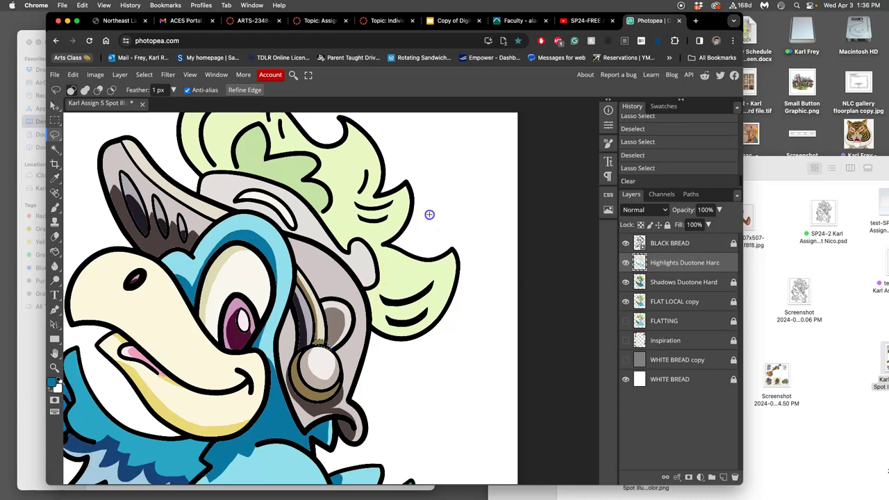
# Step: Lasso the shadow along the upper helmet's lower edge, beneath the curved glint and into the plume holder, and clear it from the highlights layer
pyautogui.click(255, 194)
pyautogui.click(201, 194)
pyautogui.moveTo(228, 207); pyautogui.dragTo(224, 204)
pyautogui.click(220, 202)
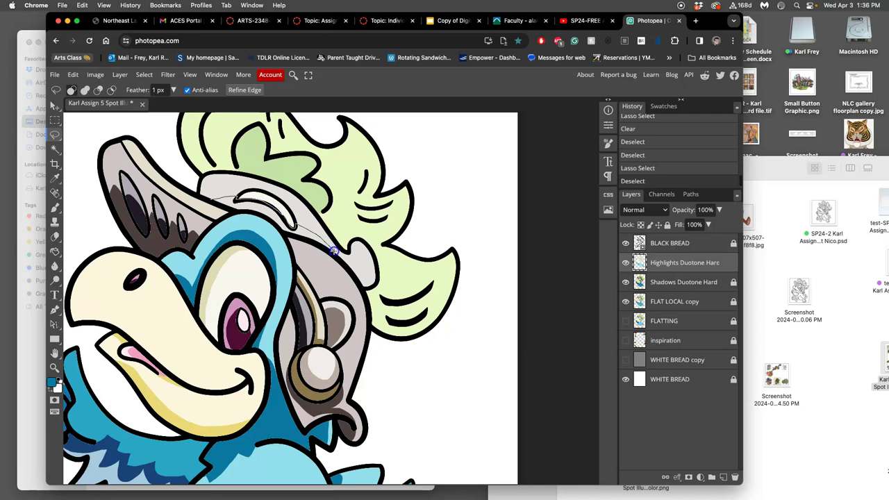
pyautogui.moveTo(365, 254)
pyautogui.mouseDown()
pyautogui.moveTo(360, 283)
pyautogui.moveTo(310, 243)
pyautogui.mouseUp()
pyautogui.moveTo(265, 217); pyautogui.dragTo(215, 206)
pyautogui.press('Delete')
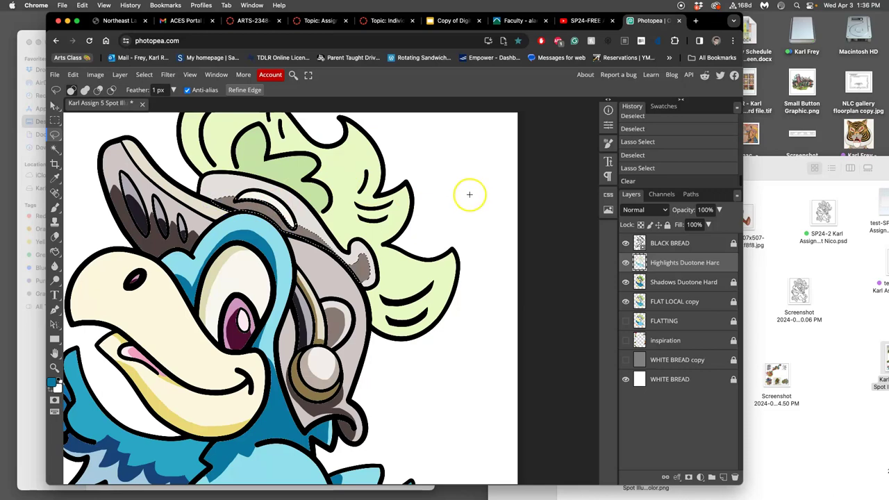
# Step: Lasso a thin shadow along the top and front edge of the upper helmet and clear it from the highlights layer
pyautogui.click(216, 184)
pyautogui.moveTo(216, 179)
pyautogui.mouseDown()
pyautogui.moveTo(254, 177)
pyautogui.moveTo(234, 172)
pyautogui.moveTo(197, 195)
pyautogui.moveTo(198, 203)
pyautogui.mouseUp()
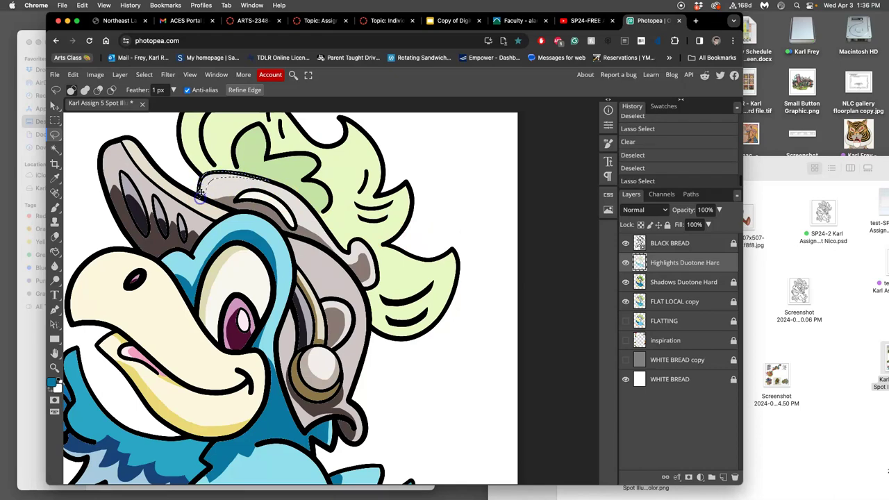
pyautogui.press('Delete')
pyautogui.scroll(5, 440, 188)
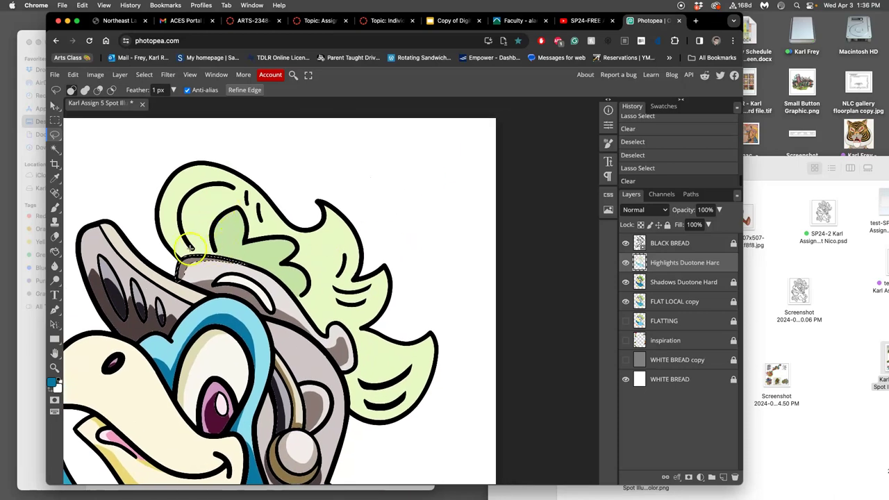
pyautogui.moveTo(195, 251)
pyautogui.mouseDown()
pyautogui.moveTo(182, 240)
pyautogui.moveTo(186, 201)
pyautogui.moveTo(203, 186)
pyautogui.moveTo(197, 211)
pyautogui.moveTo(217, 212)
pyautogui.mouseUp()
pyautogui.click(207, 251)
pyautogui.moveTo(196, 254)
pyautogui.mouseDown()
pyautogui.moveTo(181, 209)
pyautogui.moveTo(213, 184)
pyautogui.moveTo(235, 187)
pyautogui.moveTo(224, 198)
pyautogui.mouseUp()
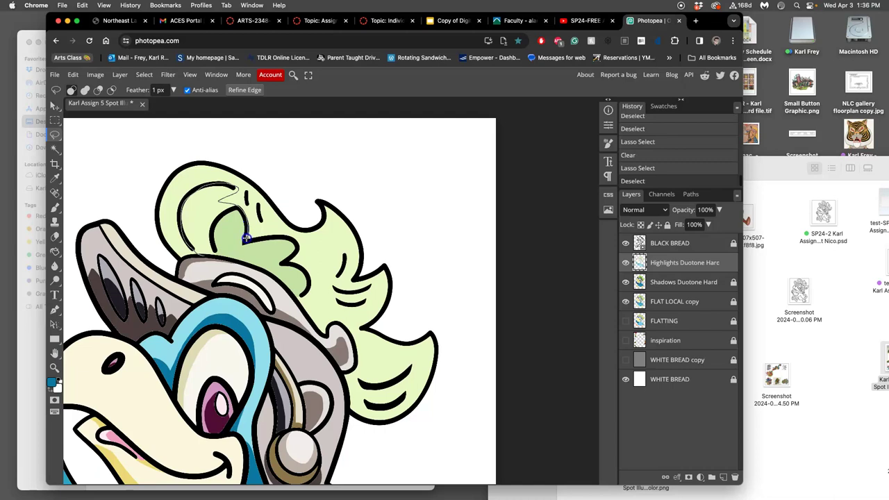
pyautogui.moveTo(271, 230); pyautogui.dragTo(271, 230)
pyautogui.click(238, 207)
# Step: Lasso the area inside the plume's front curl, outside the leafy tuft, and clear it from the highlights layer
pyautogui.moveTo(232, 191)
pyautogui.mouseDown()
pyautogui.moveTo(180, 213)
pyautogui.moveTo(199, 253)
pyautogui.moveTo(216, 254)
pyautogui.moveTo(213, 230)
pyautogui.moveTo(235, 207)
pyautogui.mouseUp()
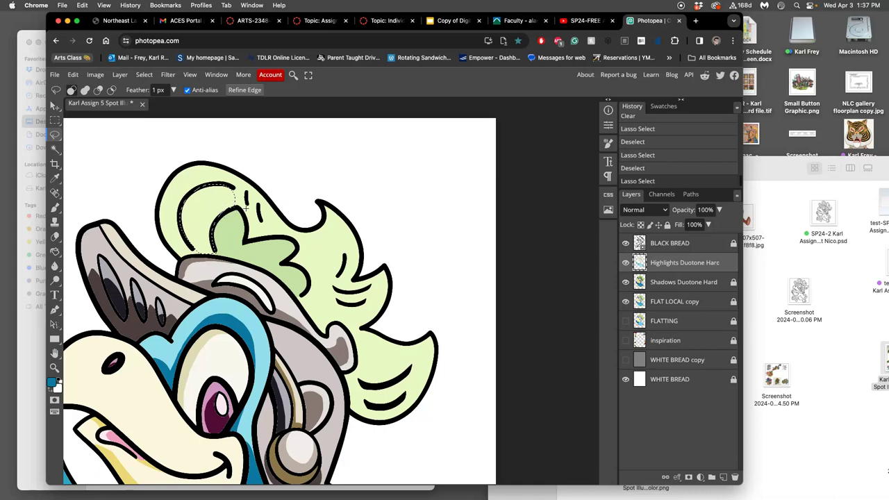
pyautogui.press('Delete')
pyautogui.click(257, 240)
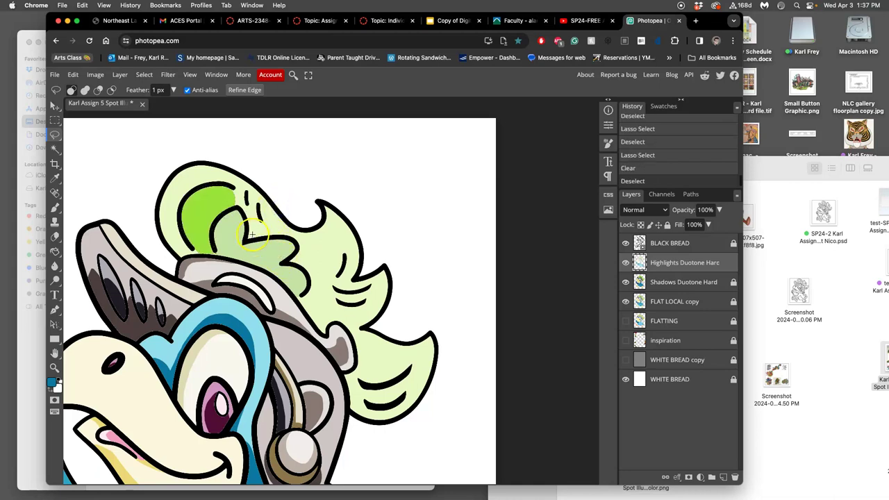
# Step: Lasso the inner lower part of the plume's leafy tuft, clear it from the highlights layer and deselect
pyautogui.moveTo(213, 245)
pyautogui.mouseDown()
pyautogui.moveTo(238, 223)
pyautogui.moveTo(242, 245)
pyautogui.moveTo(271, 260)
pyautogui.moveTo(266, 269)
pyautogui.moveTo(222, 257)
pyautogui.mouseUp()
pyautogui.press('Delete')
pyautogui.hotkey('ctrl', 'd')
# Step: Lasso a shadow on the plume around the leafy tuft's outer edge down to the helmet and clear it from the highlights layer
pyautogui.scroll(-2, 264, 243)
pyautogui.hscroll(3, 264, 243)
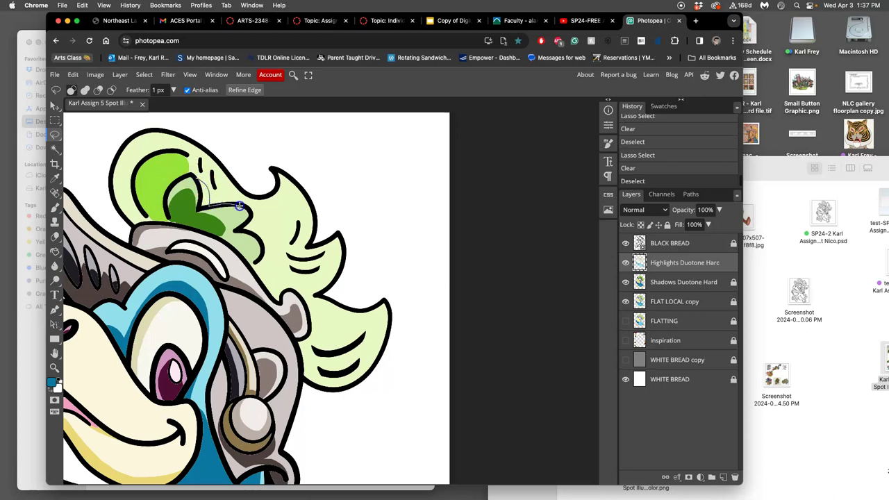
pyautogui.moveTo(257, 232)
pyautogui.mouseDown()
pyautogui.moveTo(280, 260)
pyautogui.moveTo(274, 278)
pyautogui.mouseUp()
pyautogui.moveTo(272, 297); pyautogui.dragTo(250, 266)
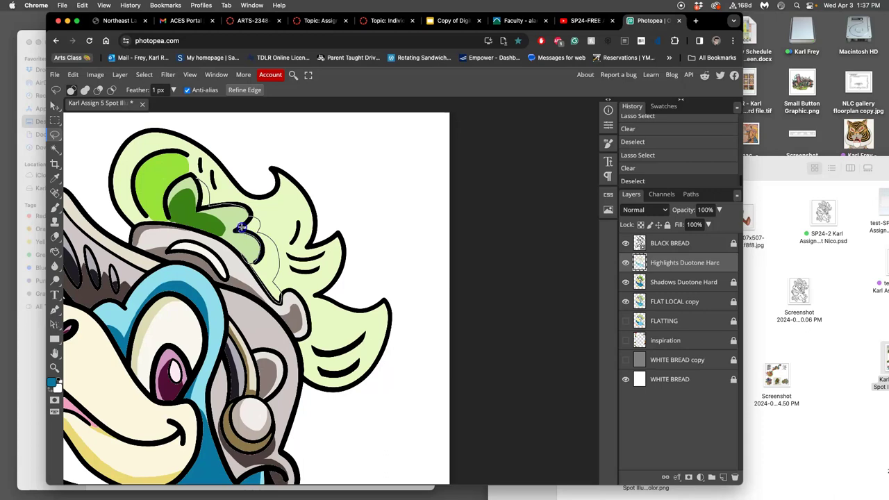
pyautogui.moveTo(235, 206)
pyautogui.mouseDown()
pyautogui.moveTo(198, 207)
pyautogui.moveTo(197, 177)
pyautogui.mouseUp()
pyautogui.press('Delete')
pyautogui.click(292, 133)
pyautogui.click(286, 255)
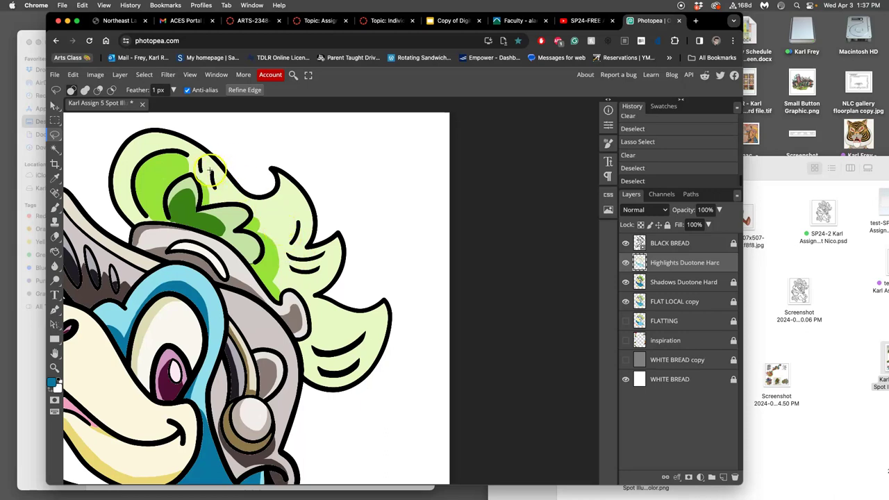
# Step: Clear lassoed shadows beside the curved strokes in the plume's two middle locks from the highlights layer
pyautogui.moveTo(290, 193)
pyautogui.mouseDown()
pyautogui.moveTo(293, 245)
pyautogui.moveTo(305, 225)
pyautogui.moveTo(289, 189)
pyautogui.mouseUp()
pyautogui.press('Delete')
pyautogui.moveTo(332, 257)
pyautogui.mouseDown()
pyautogui.moveTo(339, 242)
pyautogui.moveTo(291, 255)
pyautogui.moveTo(327, 264)
pyautogui.moveTo(332, 255)
pyautogui.mouseUp()
pyautogui.press('Delete')
pyautogui.click(370, 225)
# Step: Lasso the shadow across the plume's lowest lock, around its two strokes and along the helmet, and clear it from the highlights layer
pyautogui.moveTo(303, 298)
pyautogui.mouseDown()
pyautogui.moveTo(320, 340)
pyautogui.moveTo(358, 321)
pyautogui.mouseUp()
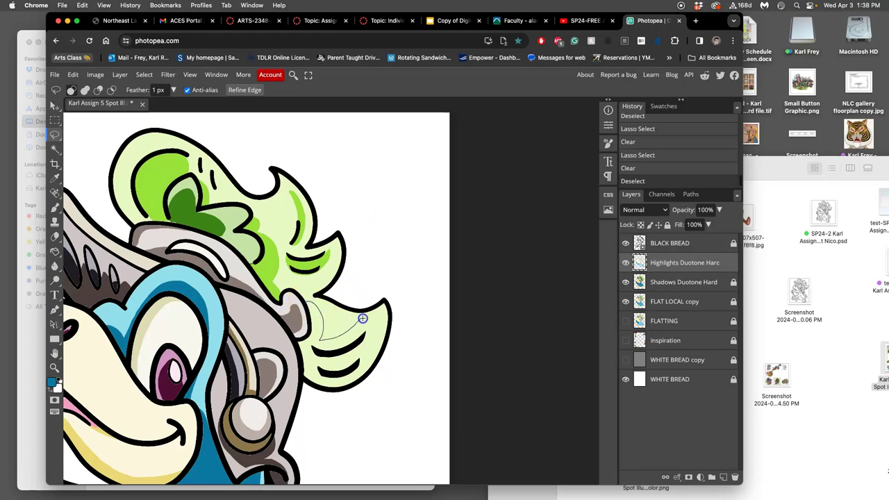
pyautogui.moveTo(363, 345)
pyautogui.mouseDown()
pyautogui.moveTo(373, 339)
pyautogui.moveTo(346, 375)
pyautogui.moveTo(312, 371)
pyautogui.mouseUp()
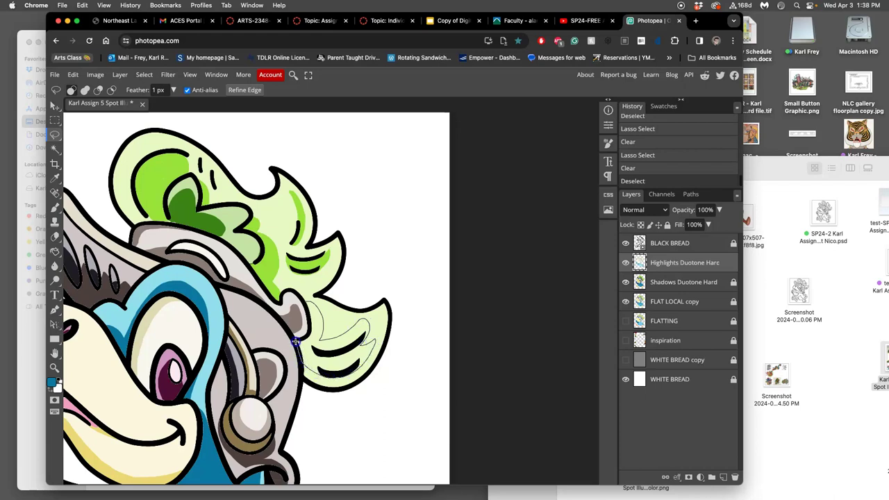
pyautogui.moveTo(310, 323); pyautogui.dragTo(310, 322)
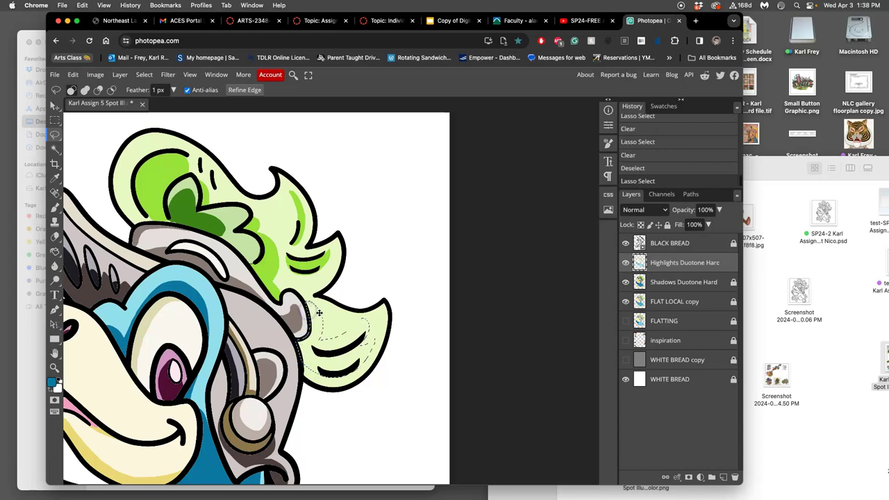
pyautogui.press('BackSpace')
pyautogui.press('super+d')
# Step: Lasso a shadow strip along the plume's base where it meets the helmet crown, clear it from the highlights layer and deselect
pyautogui.moveTo(387, 288); pyautogui.dragTo(407, 256)
pyautogui.moveTo(159, 168)
pyautogui.mouseDown()
pyautogui.moveTo(167, 186)
pyautogui.moveTo(249, 214)
pyautogui.mouseUp()
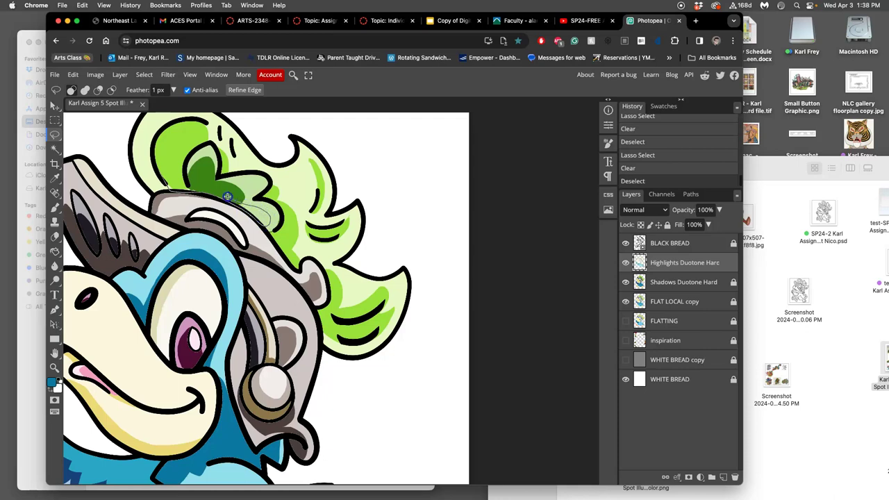
pyautogui.moveTo(197, 185); pyautogui.dragTo(164, 173)
pyautogui.press('Delete')
pyautogui.click(282, 107)
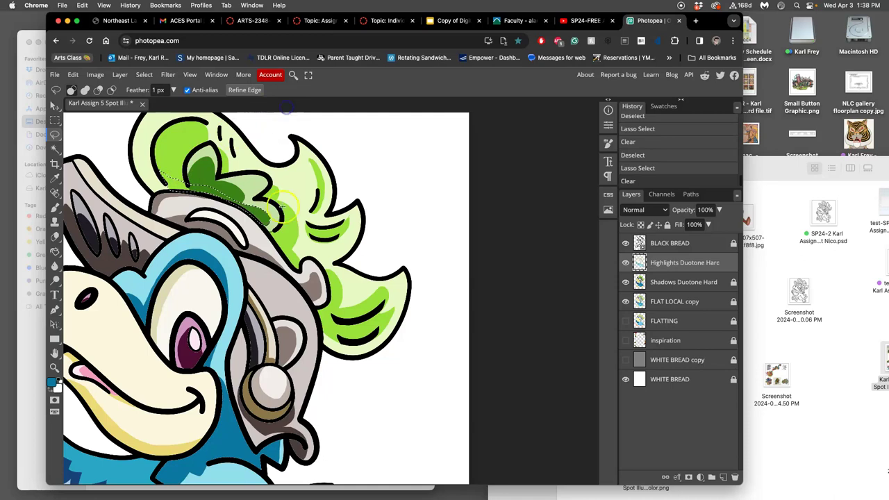
pyautogui.hotkey('ctrl', 'd')
# Step: Lasso a small shadow around the corner of the bird's smile and clear it from the highlights layer
pyautogui.scroll(-2, 375, 312)
pyautogui.scroll(-2, 403, 281)
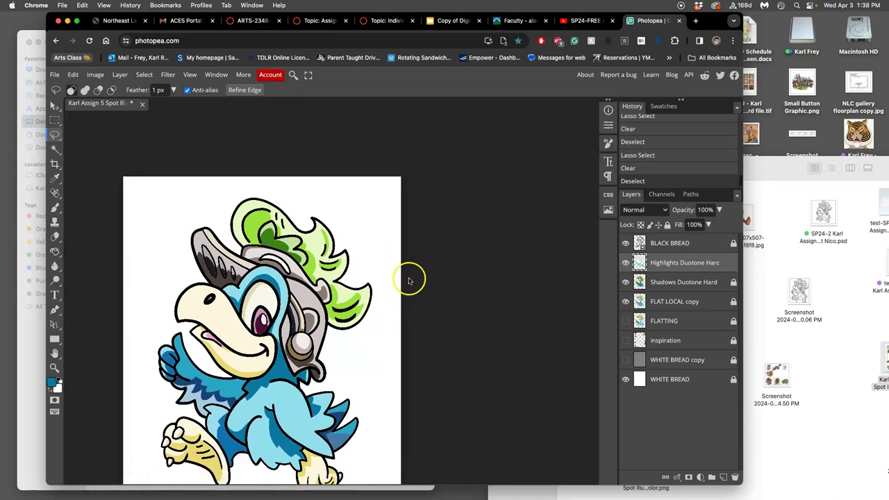
pyautogui.scroll(-2, 397, 250)
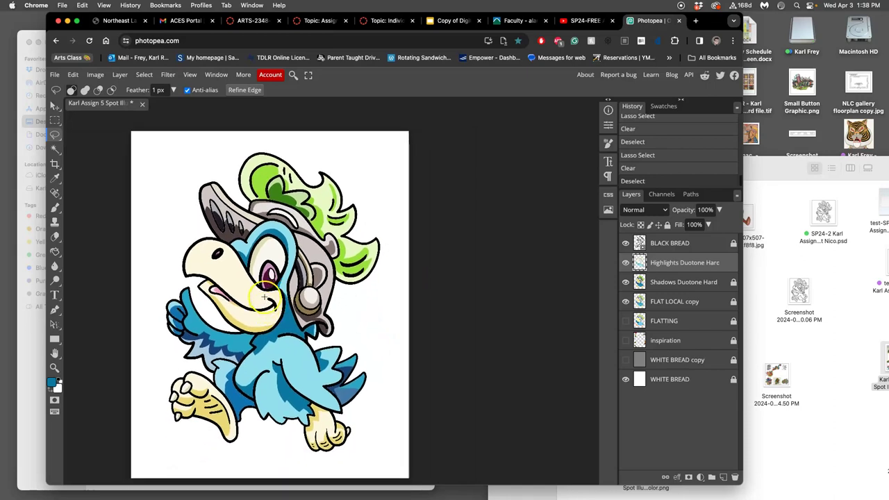
pyautogui.moveTo(269, 298)
pyautogui.mouseDown()
pyautogui.moveTo(277, 304)
pyautogui.moveTo(264, 302)
pyautogui.mouseUp()
pyautogui.press('Delete')
pyautogui.click(377, 217)
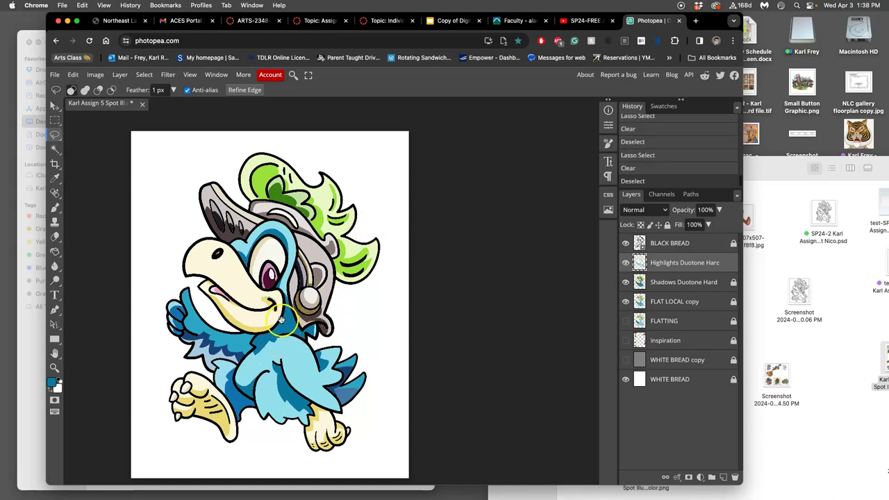
# Step: Lasso a thin shadow along the mouth line from the tongue to the smile's corner, clear it from the highlights layer and deselect
pyautogui.hscroll(-1, 281, 320)
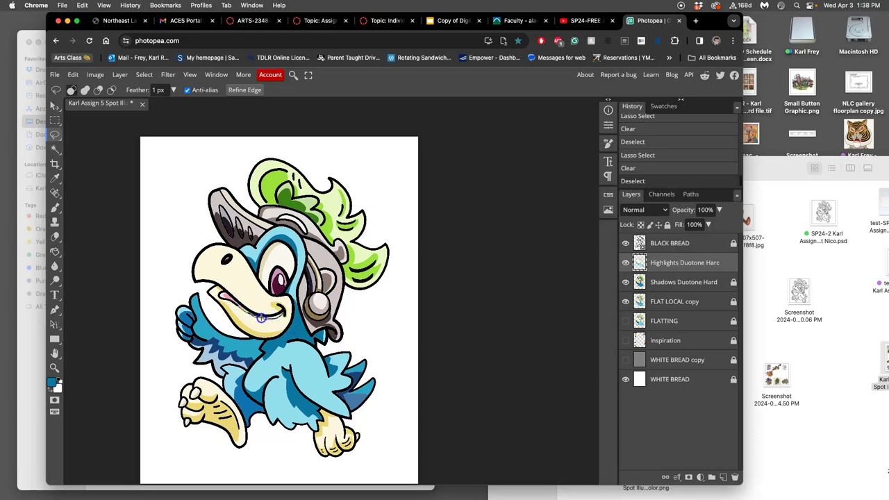
pyautogui.moveTo(271, 316); pyautogui.dragTo(273, 318)
pyautogui.scroll(5, 260, 323)
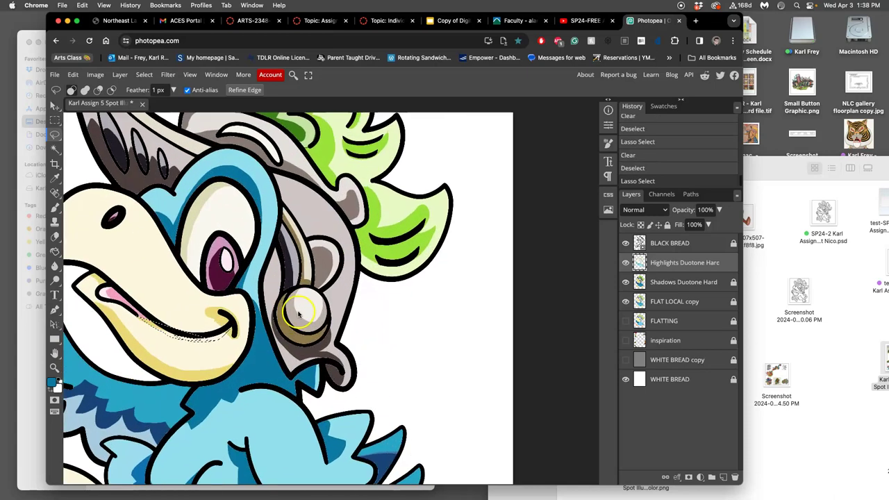
pyautogui.scroll(-2, 258, 324)
pyautogui.click(132, 292)
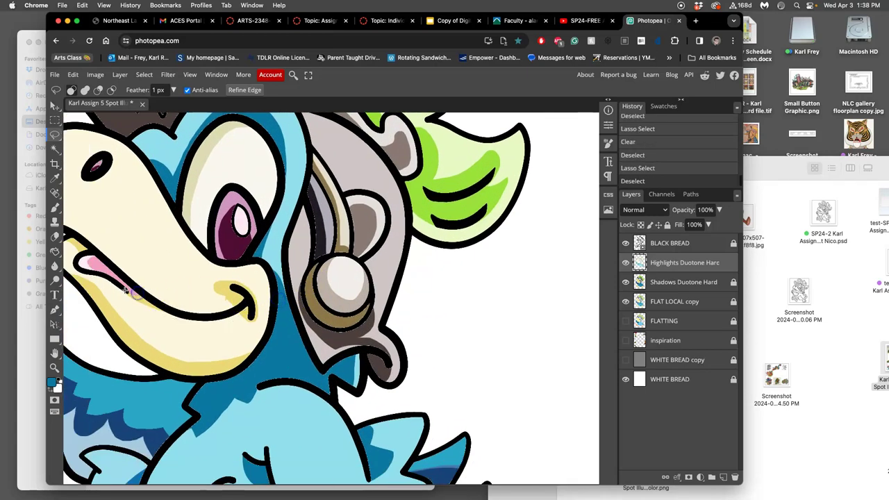
pyautogui.moveTo(130, 296)
pyautogui.mouseDown()
pyautogui.moveTo(200, 323)
pyautogui.moveTo(246, 302)
pyautogui.moveTo(234, 289)
pyautogui.moveTo(218, 309)
pyautogui.moveTo(197, 311)
pyautogui.moveTo(132, 293)
pyautogui.mouseUp()
pyautogui.press('Delete')
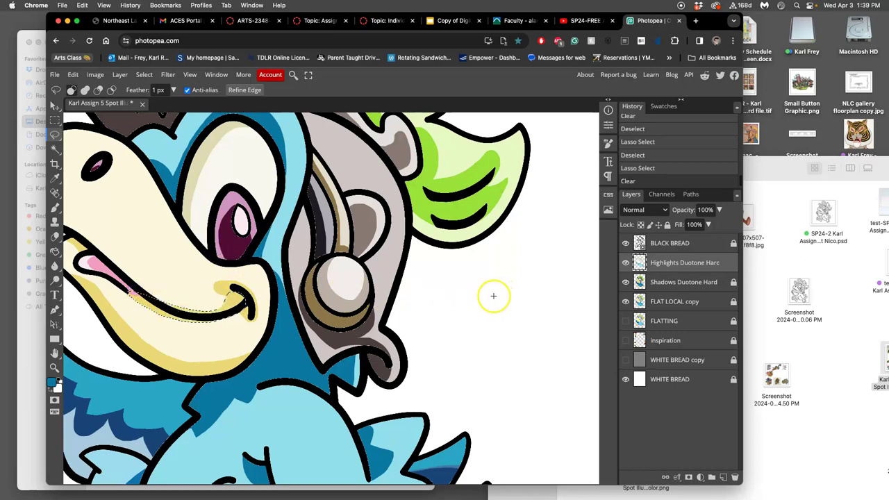
pyautogui.press('Delete')
pyautogui.hotkey('ctrl', 'd')
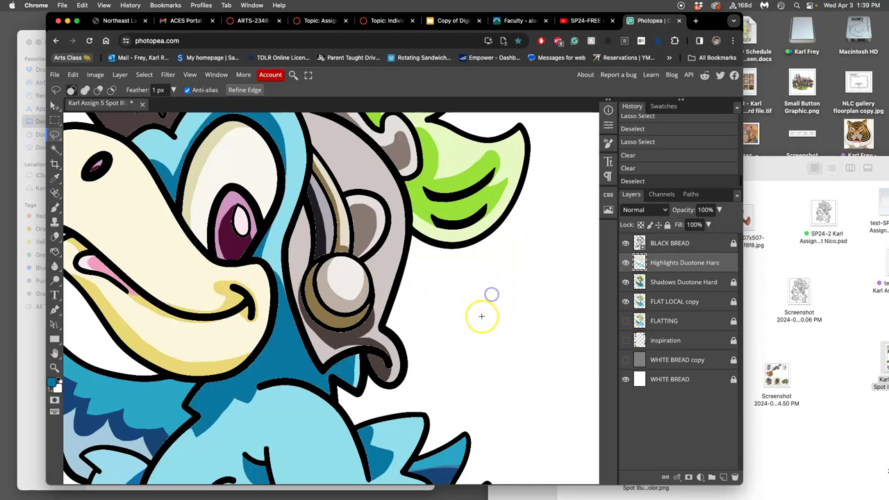
# Step: Lasso a wider crescent of shadow on the lower beak beneath the mouth line and clear it from the highlights layer
pyautogui.press('super+minus')
pyautogui.press('super+minus')
pyautogui.press('super+minus')
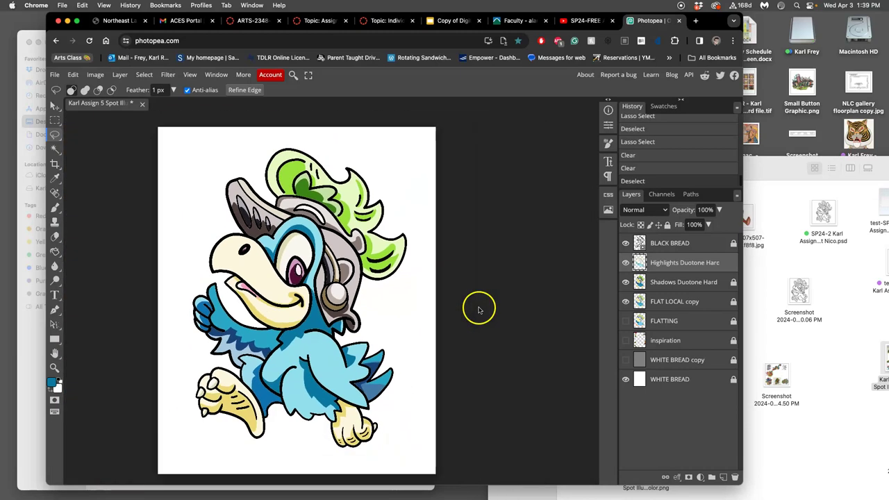
pyautogui.scroll(-3, 476, 309)
pyautogui.scroll(5, 474, 307)
pyautogui.scroll(5, 472, 305)
pyautogui.scroll(3, 452, 303)
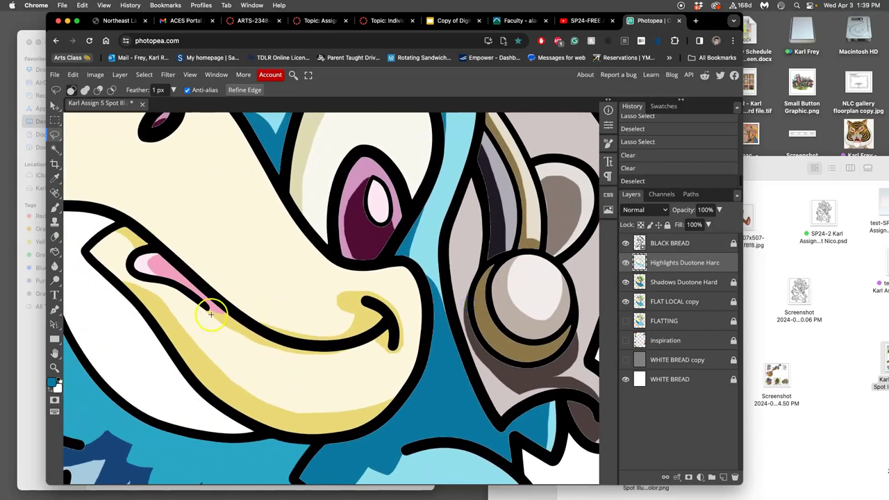
pyautogui.moveTo(209, 308)
pyautogui.mouseDown()
pyautogui.moveTo(298, 368)
pyautogui.moveTo(353, 360)
pyautogui.moveTo(380, 338)
pyautogui.moveTo(379, 331)
pyautogui.moveTo(337, 342)
pyautogui.moveTo(260, 329)
pyautogui.moveTo(251, 309)
pyautogui.mouseUp()
pyautogui.press('BackSpace')
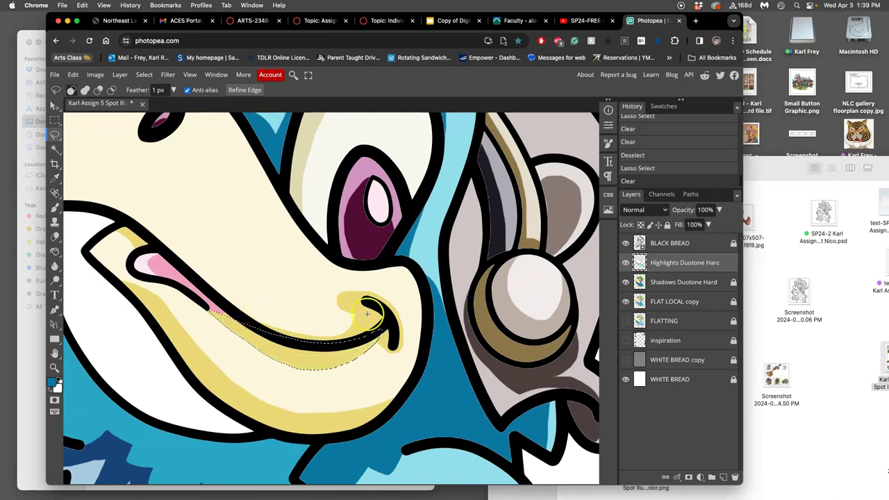
pyautogui.click(582, 276)
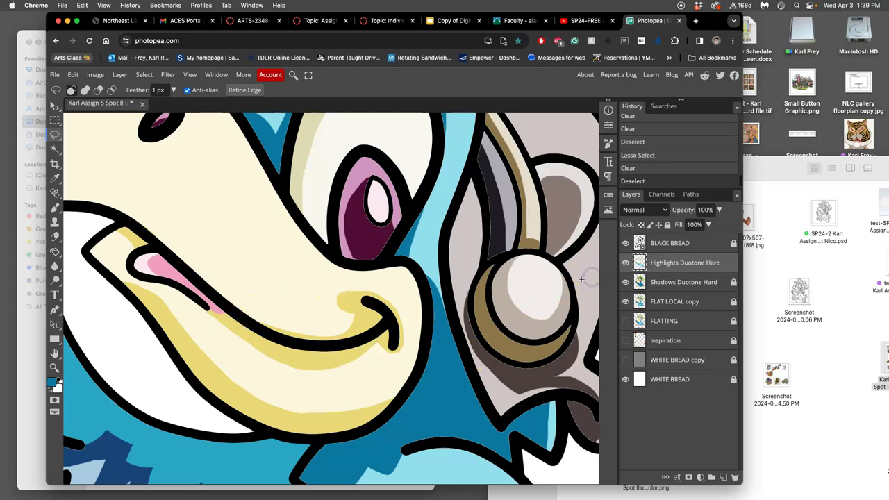
# Step: Lasso a small area at the beak's nostril and clear it from the highlights layer
pyautogui.press('super+0')
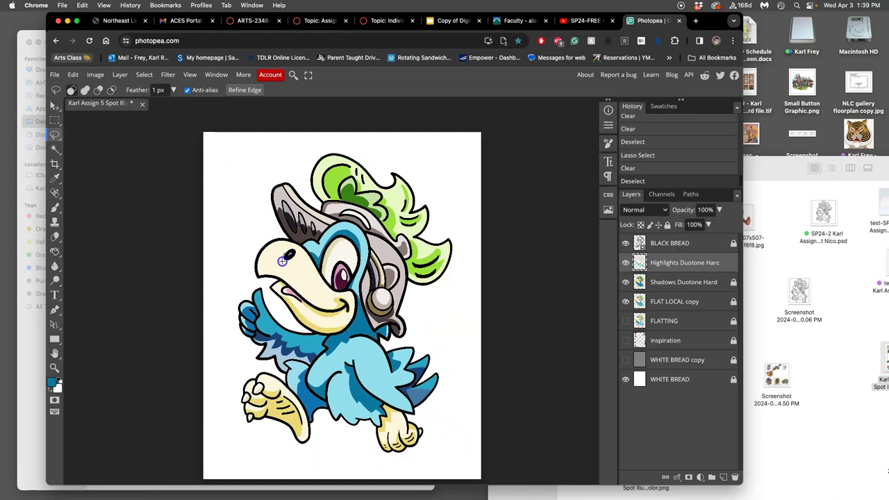
pyautogui.moveTo(289, 255); pyautogui.dragTo(291, 257)
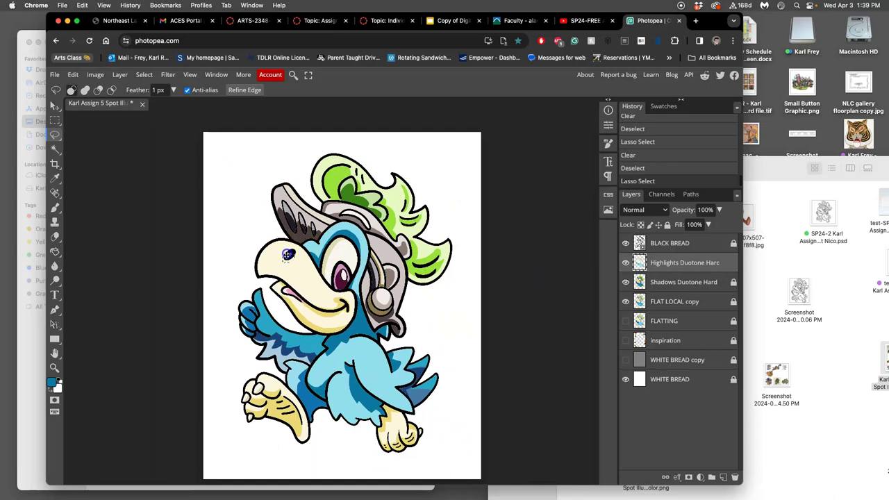
pyautogui.press('BackSpace')
pyautogui.click(254, 192)
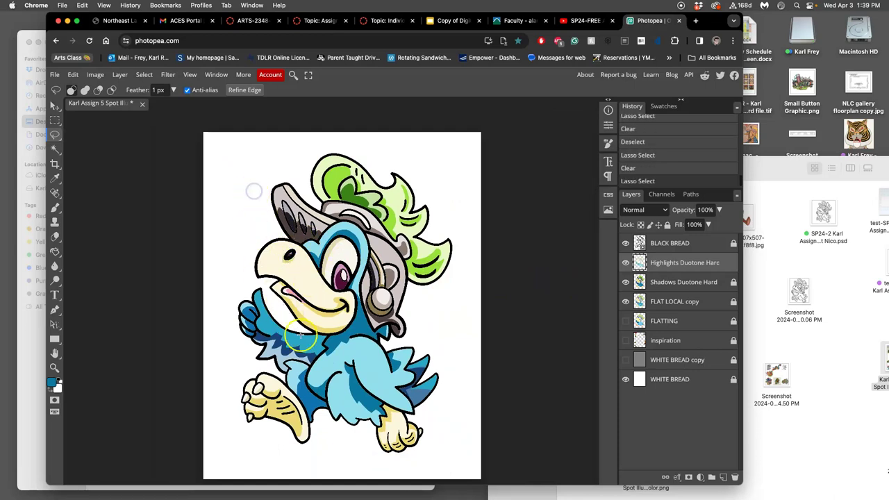
# Step: Select the lighter areas of the three visor slots together with the Magic Wand on the highlights layer
pyautogui.moveTo(445, 316); pyautogui.dragTo(396, 309)
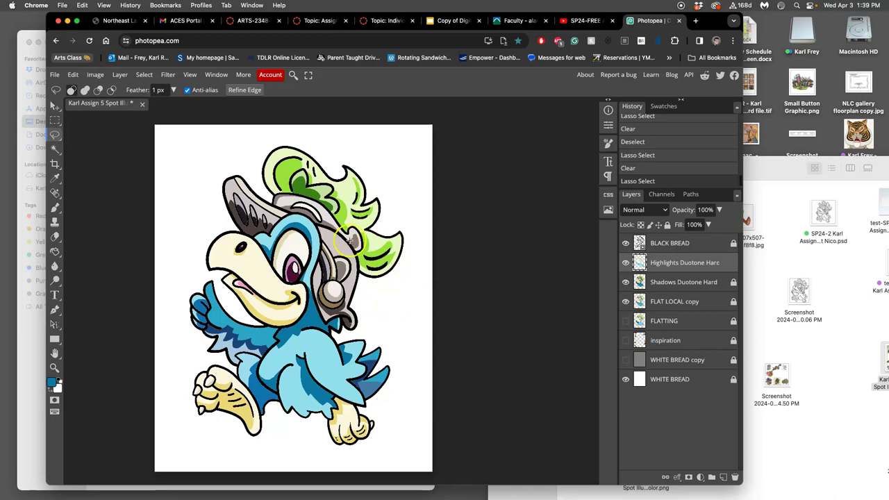
pyautogui.scroll(5, 351, 241)
pyautogui.scroll(1, 333, 244)
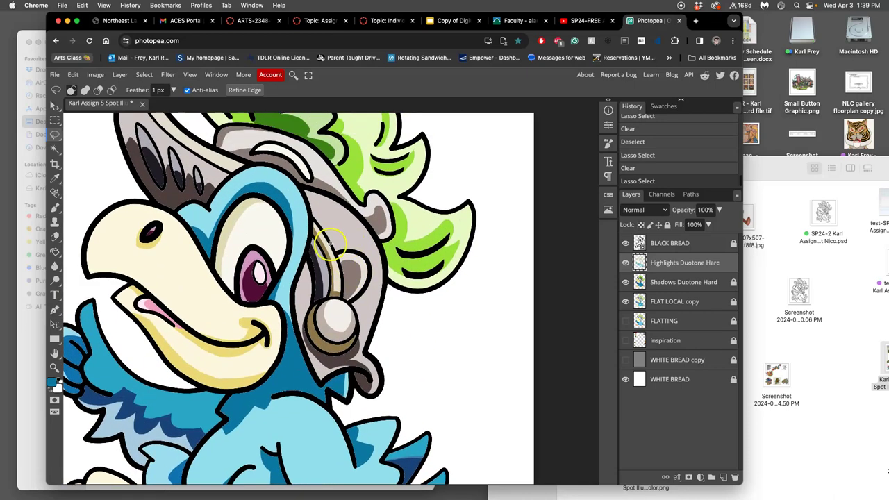
pyautogui.scroll(3, 292, 229)
pyautogui.hscroll(-5, 291, 229)
pyautogui.moveTo(226, 196)
pyautogui.mouseDown()
pyautogui.moveTo(218, 198)
pyautogui.moveTo(212, 172)
pyautogui.moveTo(178, 149)
pyautogui.mouseUp()
pyautogui.click(54, 148)
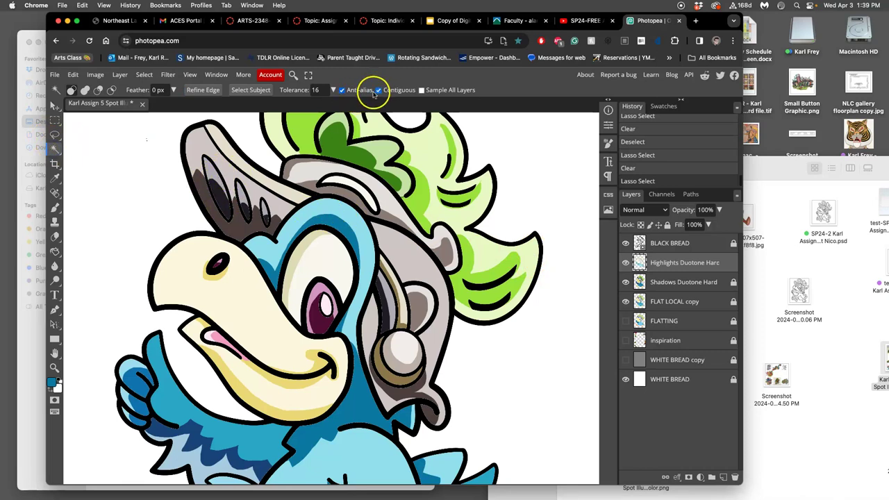
pyautogui.click(212, 170)
pyautogui.keyDown('shift'); pyautogui.click(240, 188); pyautogui.keyUp('shift')
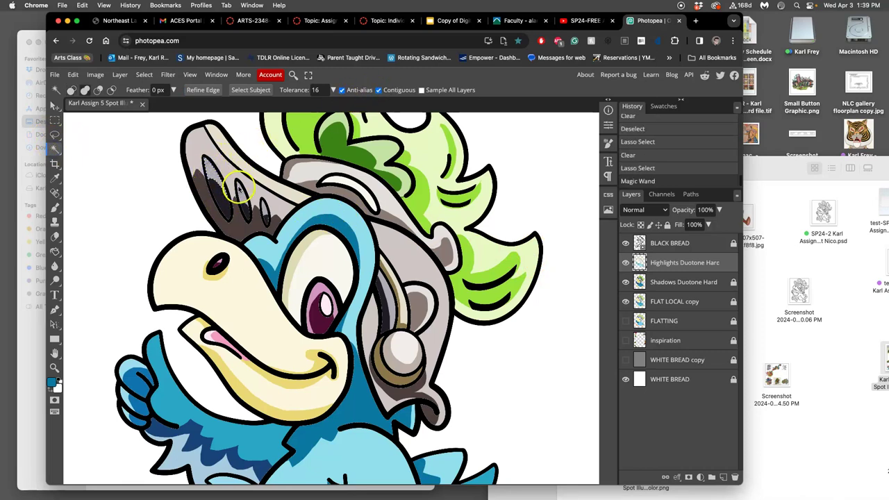
pyautogui.keyDown('shift'); pyautogui.click(264, 210); pyautogui.keyUp('shift')
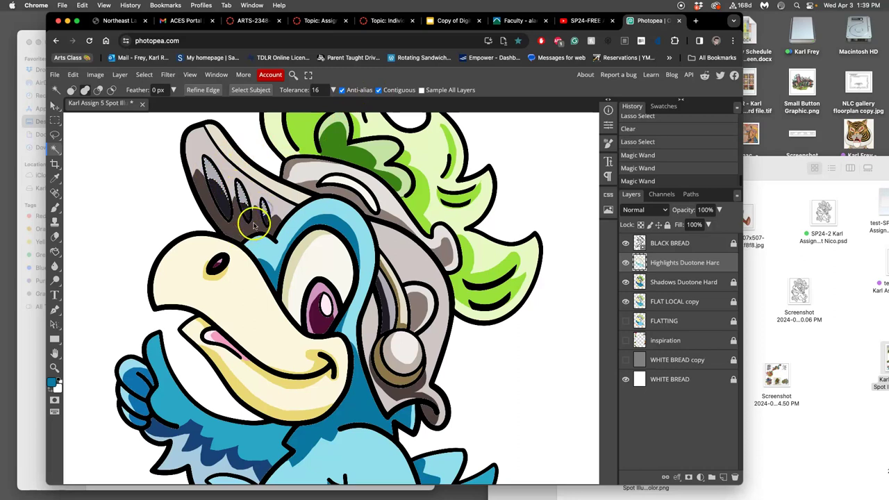
# Step: Darken the selected lighter areas of the visor slots with Levels, setting the midtone input to 0.52
pyautogui.click(95, 74)
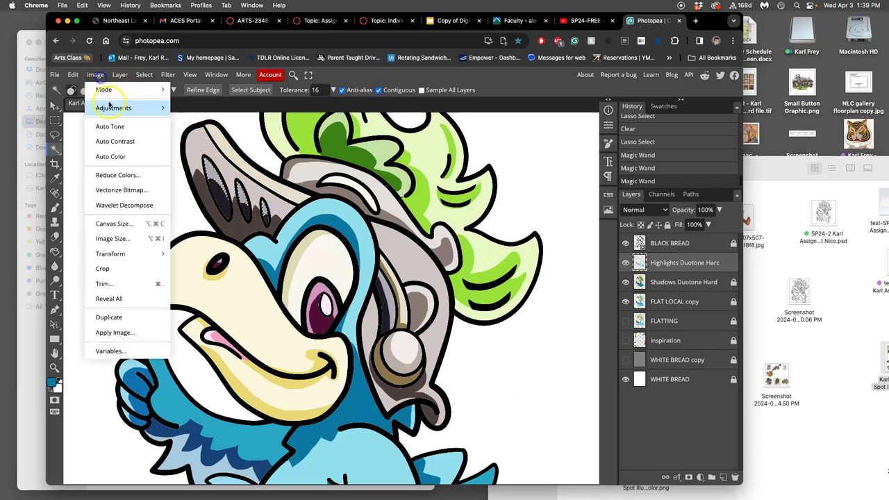
pyautogui.moveTo(119, 109)
pyautogui.click(189, 123)
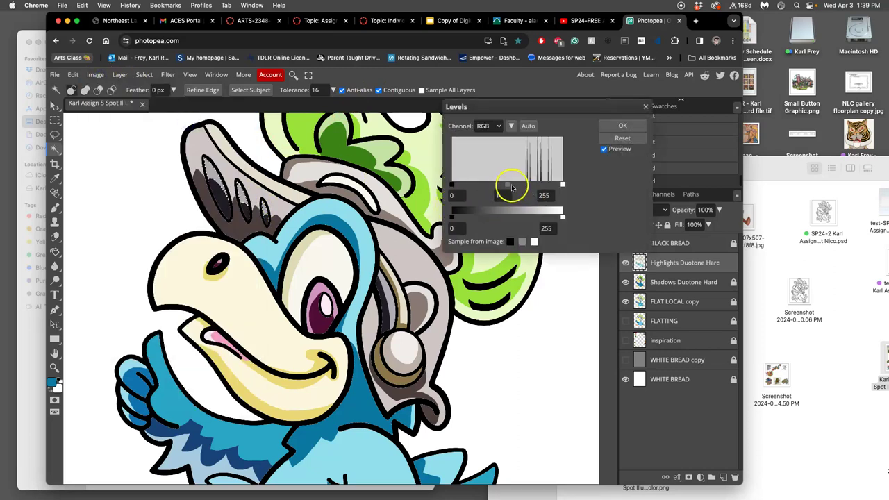
pyautogui.moveTo(503, 186); pyautogui.dragTo(528, 188)
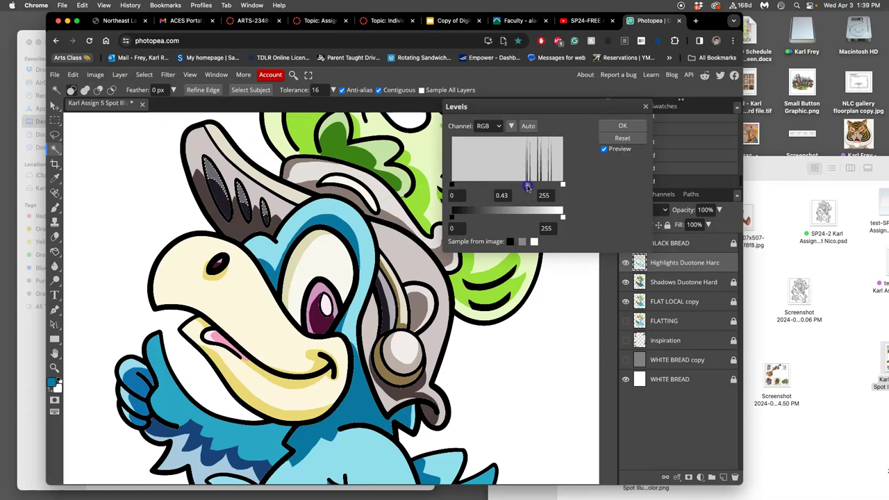
pyautogui.click(617, 128)
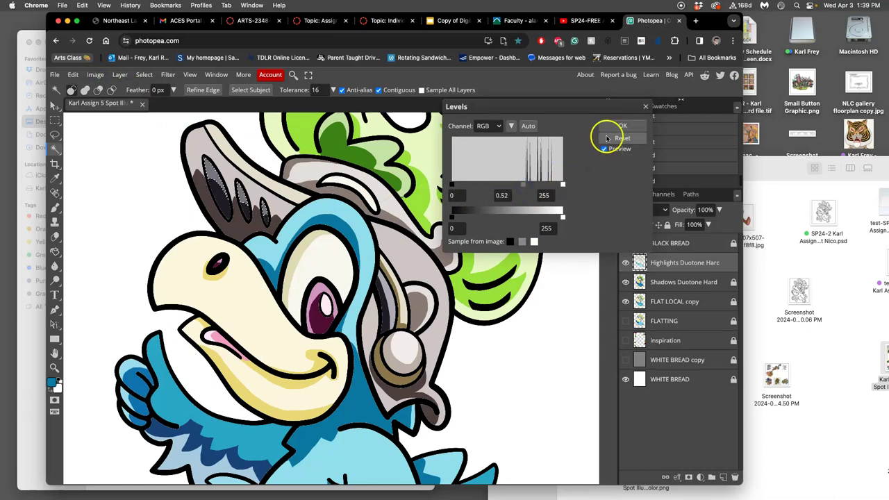
# Step: Unlock the Shadows Duotone Hard layer, select the visor's dark underside shadow with the Magic Wand and lighten it with a Levels midtone of about 2.04
pyautogui.click(551, 261)
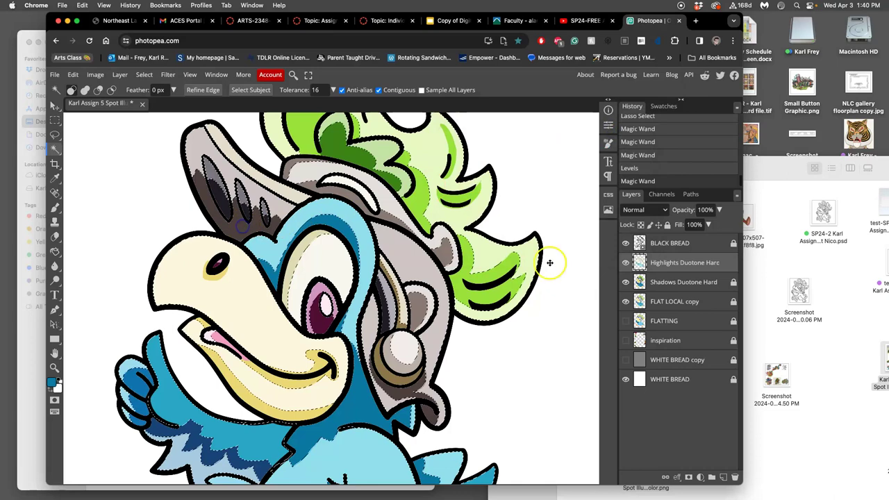
pyautogui.click(680, 282)
pyautogui.click(667, 224)
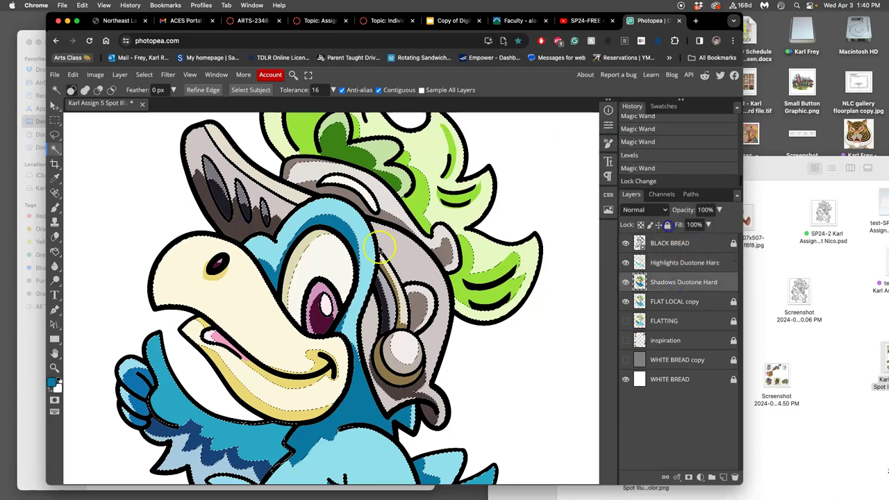
pyautogui.click(244, 232)
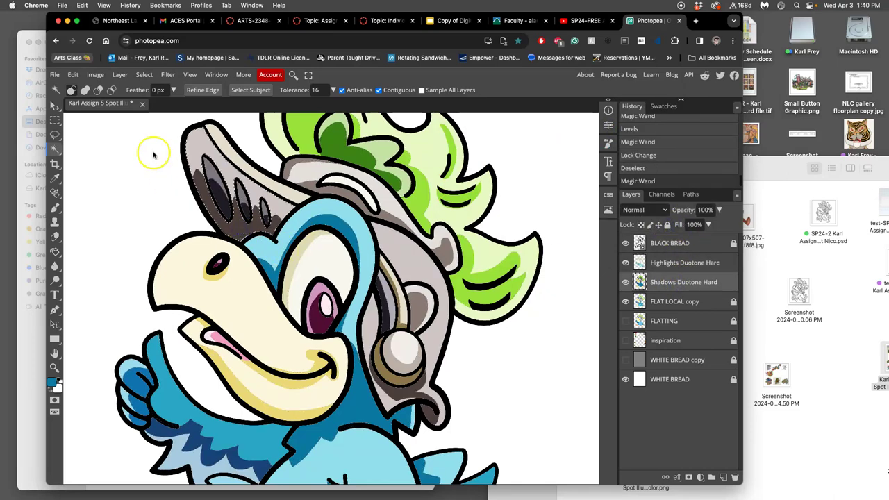
pyautogui.click(95, 75)
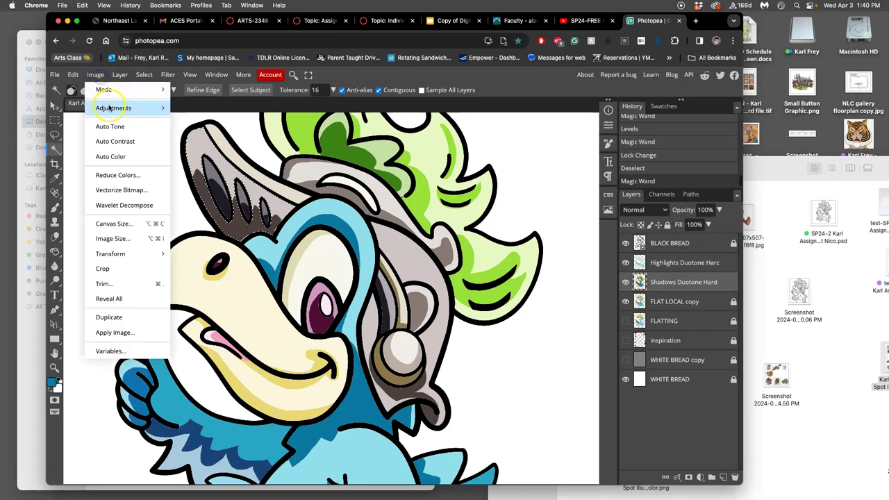
pyautogui.moveTo(109, 108)
pyautogui.click(192, 123)
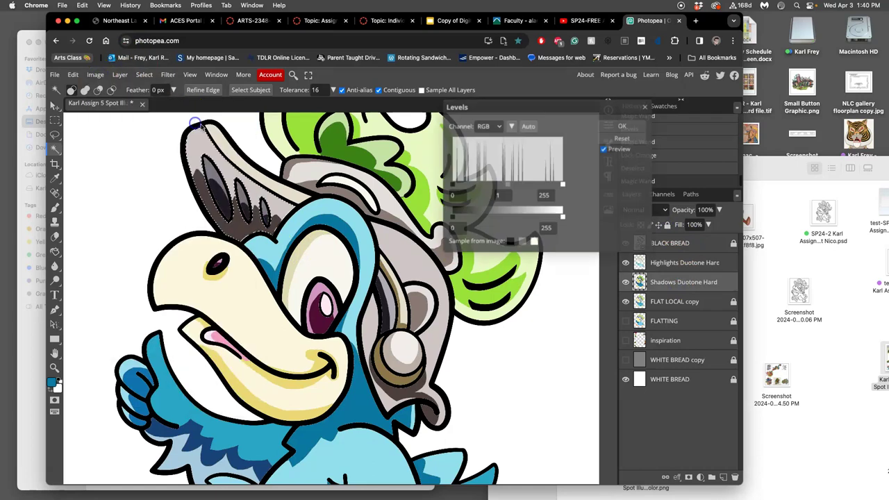
pyautogui.moveTo(507, 186); pyautogui.dragTo(488, 186)
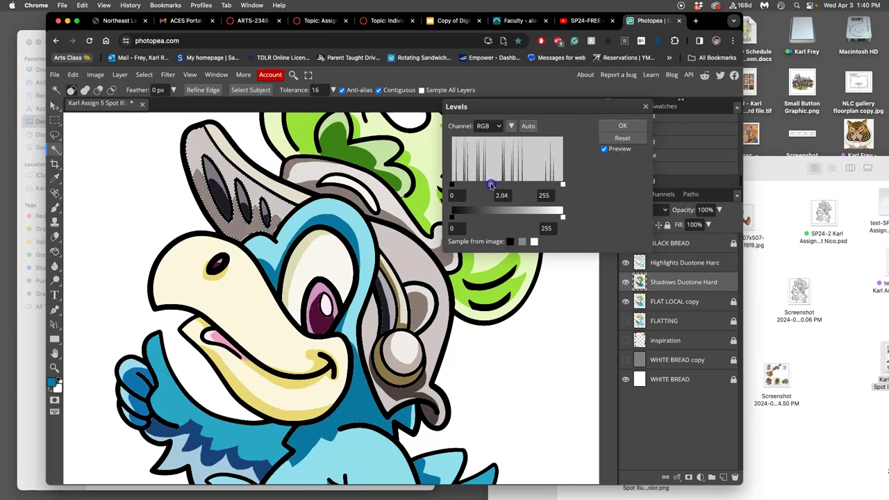
pyautogui.click(623, 126)
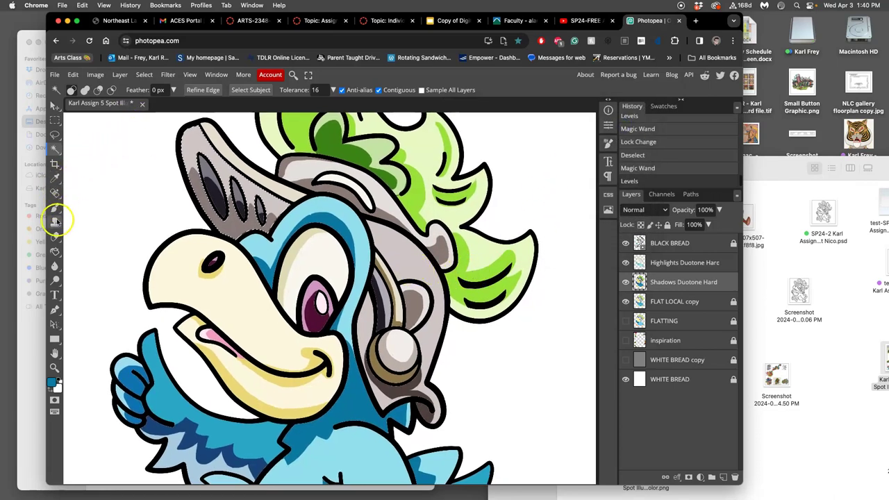
# Step: Sample the visor's lightened grey shadow colour, deselect and fill the shadow inside the helmet's ear loop with the Paint Bucket
pyautogui.click(55, 252)
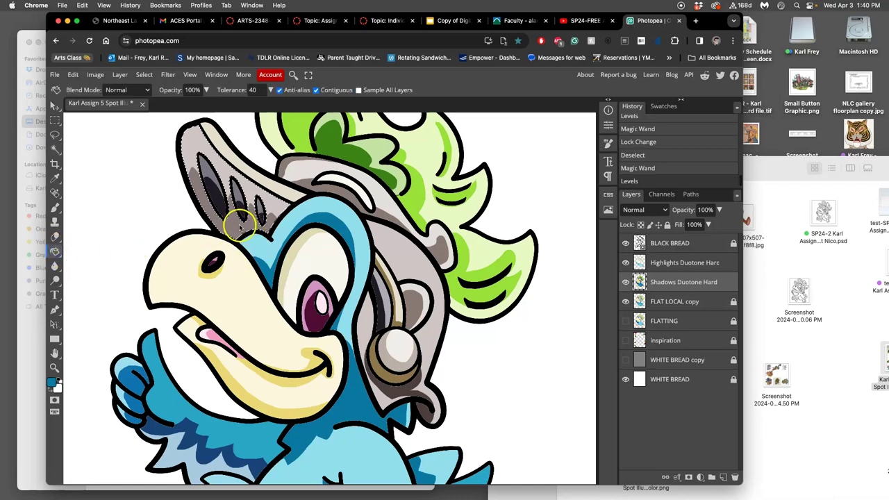
pyautogui.click(415, 314)
pyautogui.click(417, 312)
pyautogui.press('super+d')
pyautogui.click(417, 312)
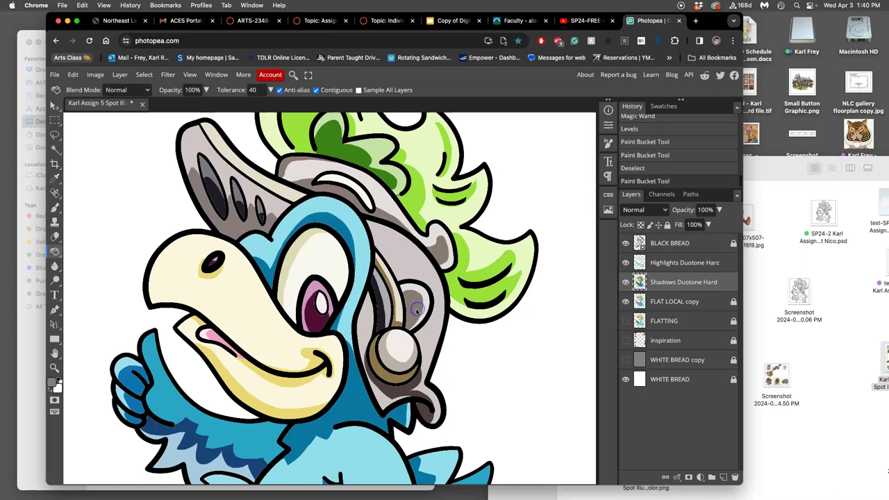
# Step: Fill the helmet shadow beneath the round ear disc and the dark strip beside the gold band with the same grey
pyautogui.click(403, 283)
pyautogui.scroll(-1, 403, 282)
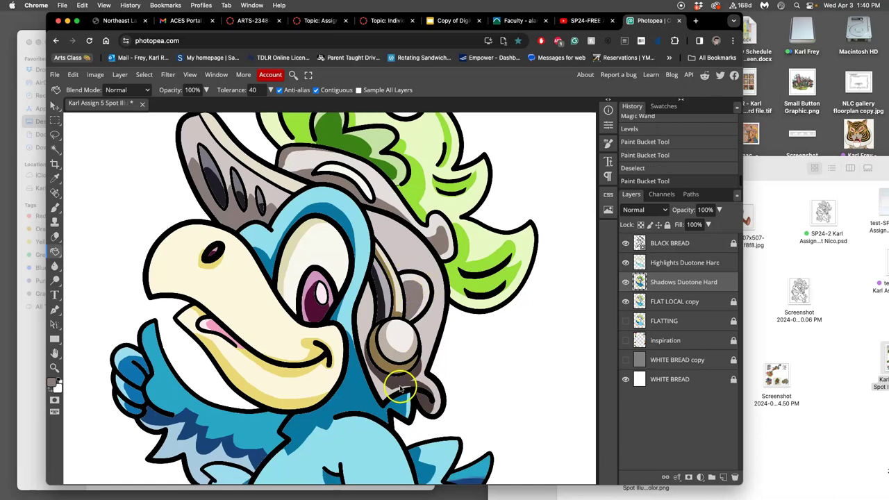
pyautogui.hscroll(-2, 495, 336)
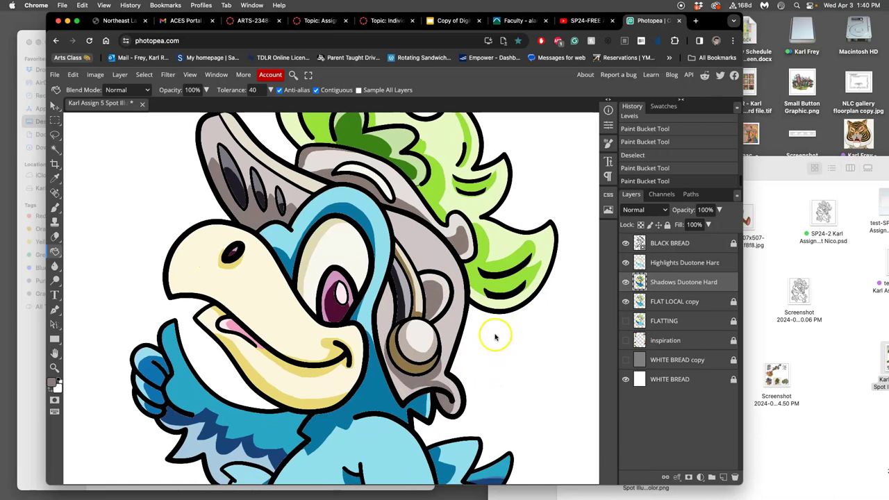
pyautogui.scroll(3, 496, 337)
pyautogui.hscroll(-2, 495, 337)
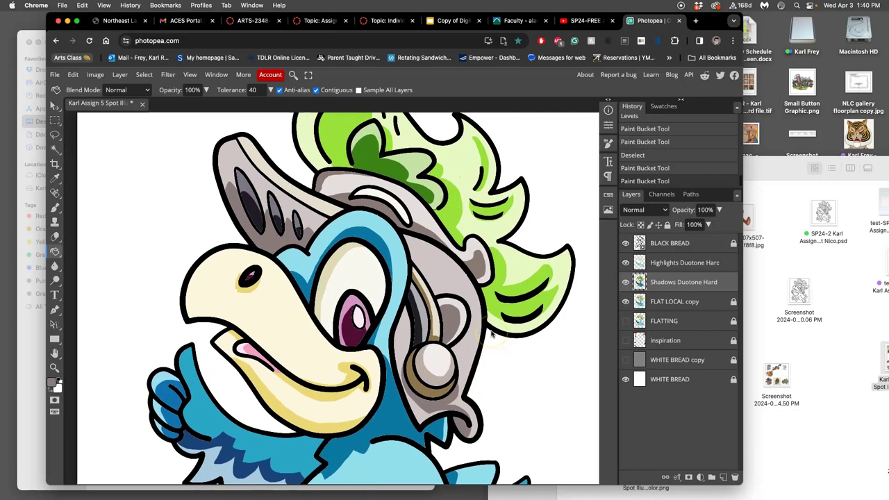
pyautogui.click(417, 339)
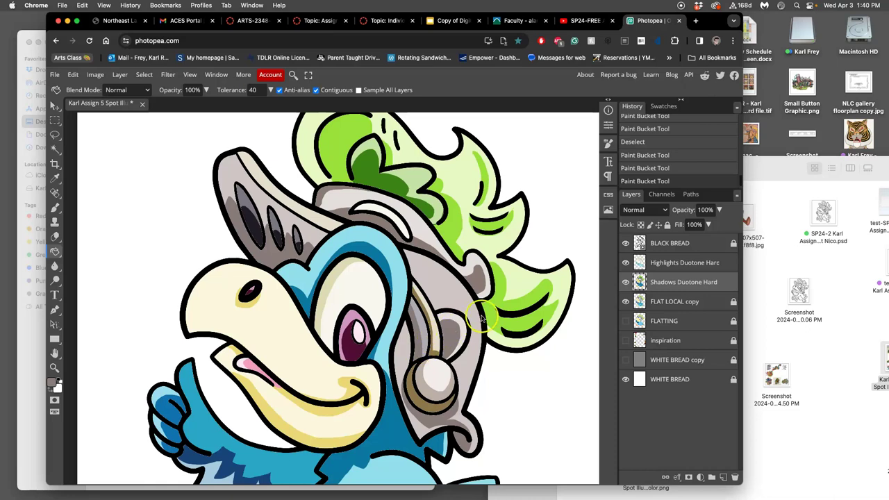
# Step: Examine the shading across the whole character from plume to feet, both close up and at full-figure size
pyautogui.scroll(15, 424, 313)
pyautogui.scroll(-20, 424, 313)
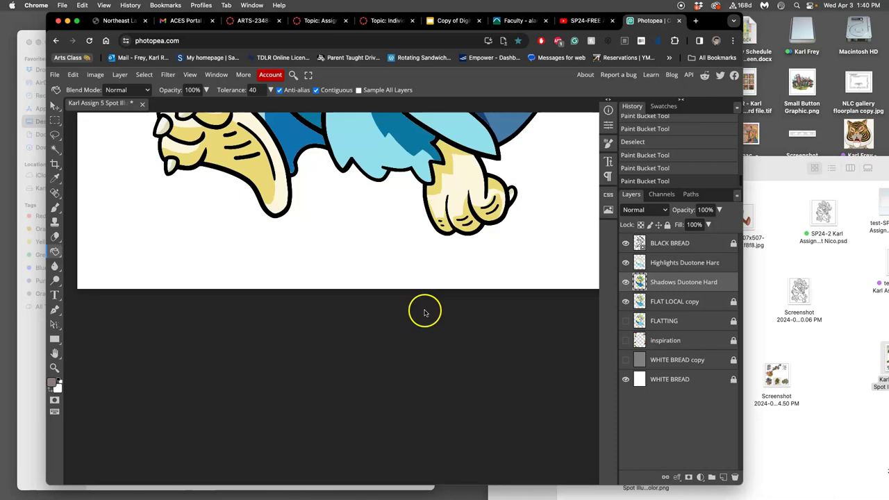
pyautogui.scroll(10, 425, 314)
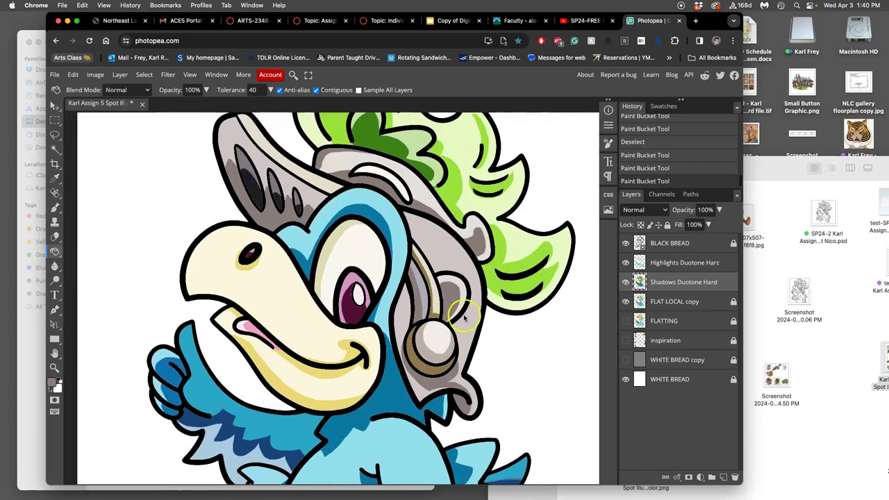
pyautogui.hotkey('ctrl', '-')
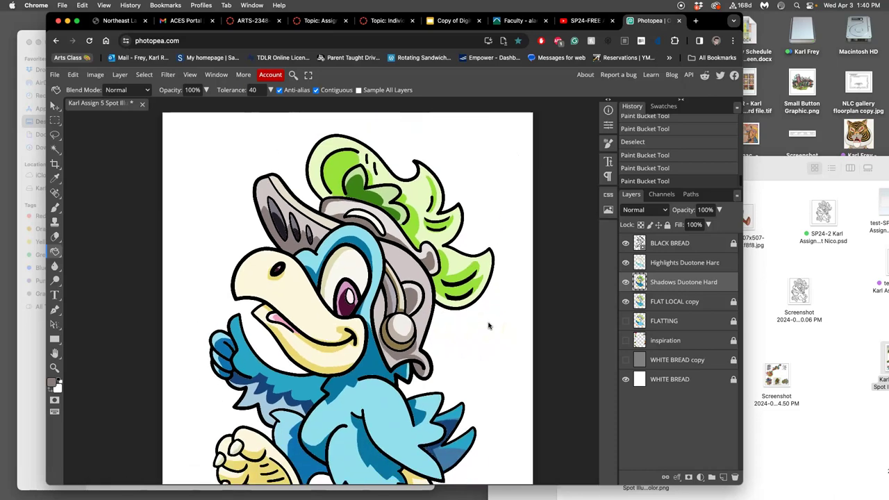
pyautogui.hotkey('ctrl', '-')
pyautogui.hscroll(1, 484, 325)
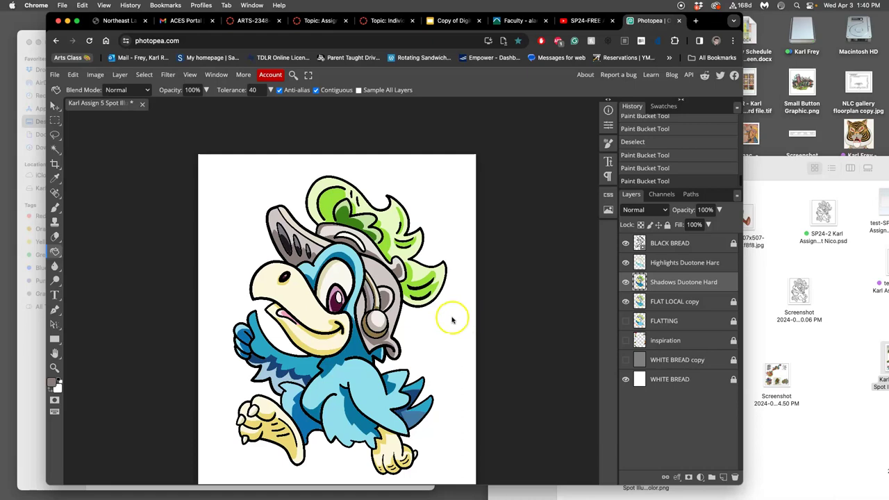
pyautogui.hotkey('ctrl', '+')
pyautogui.hotkey('ctrl', '+')
# Step: Lasso a small shadow on the eye's white glint, clear it from the highlights layer and deselect
pyautogui.click(664, 266)
pyautogui.click(399, 292)
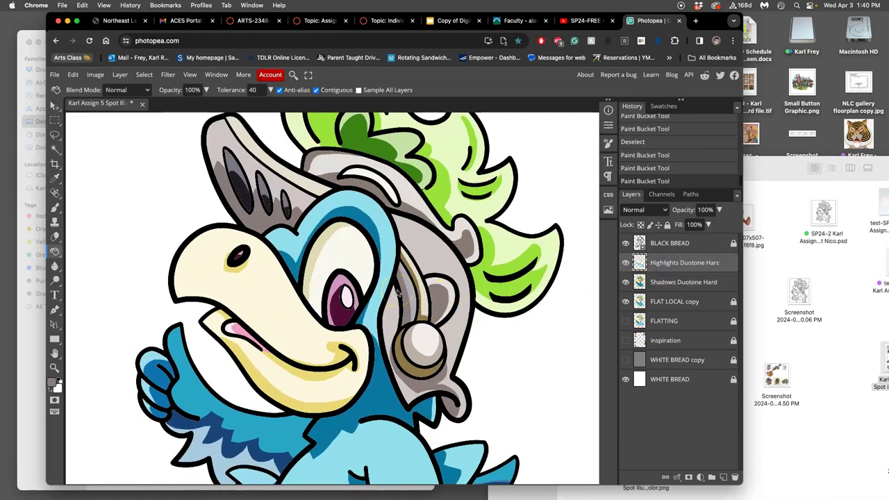
pyautogui.click(55, 134)
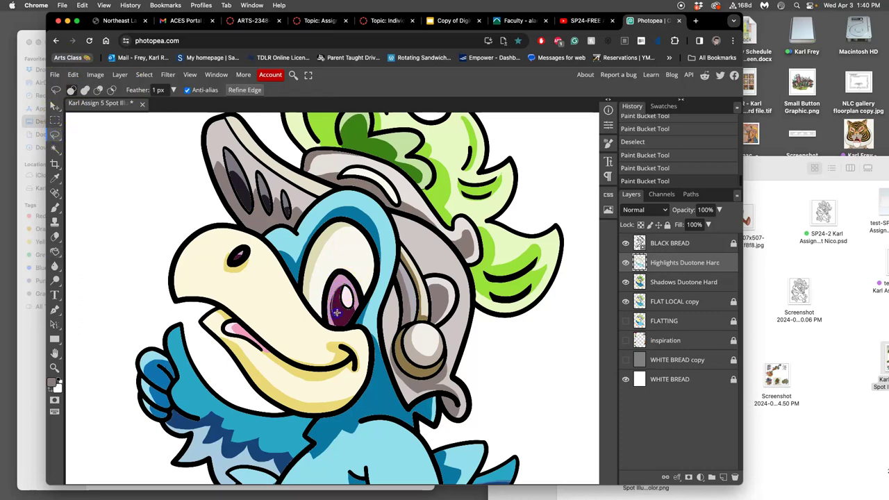
pyautogui.moveTo(341, 291); pyautogui.dragTo(343, 293)
pyautogui.press('Delete')
pyautogui.hotkey('ctrl', 'd')
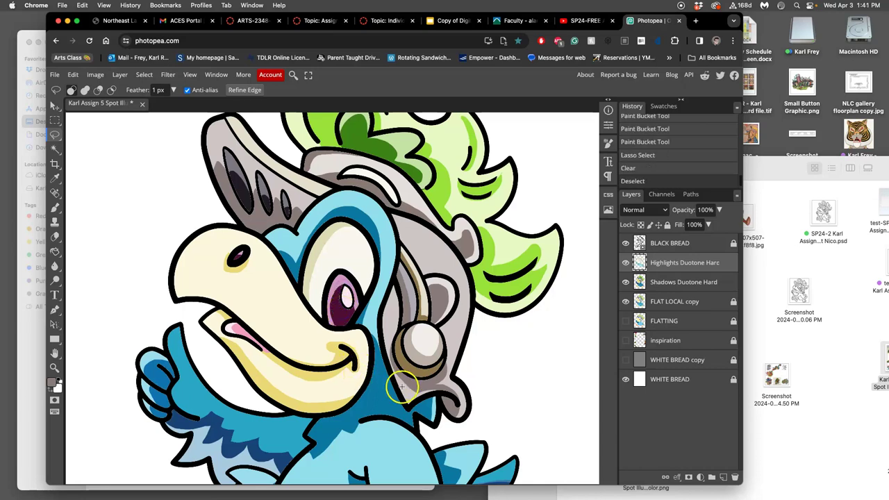
pyautogui.press('super+minus')
pyautogui.press('super+minus')
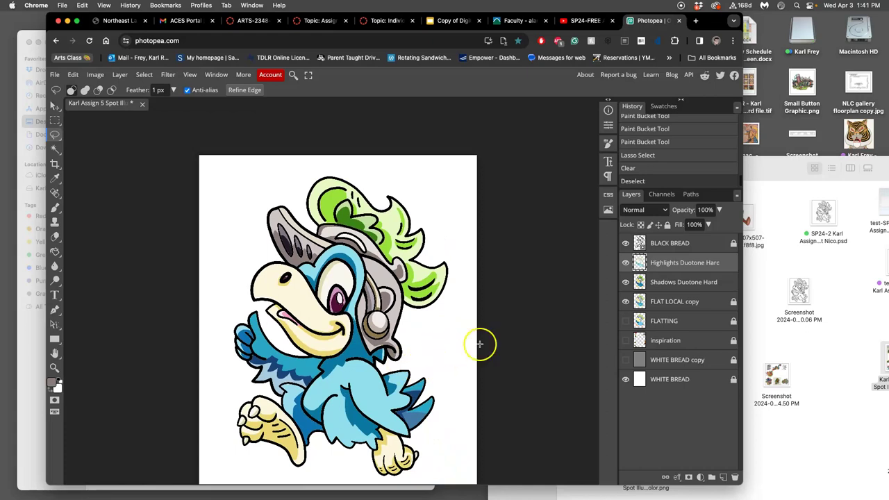